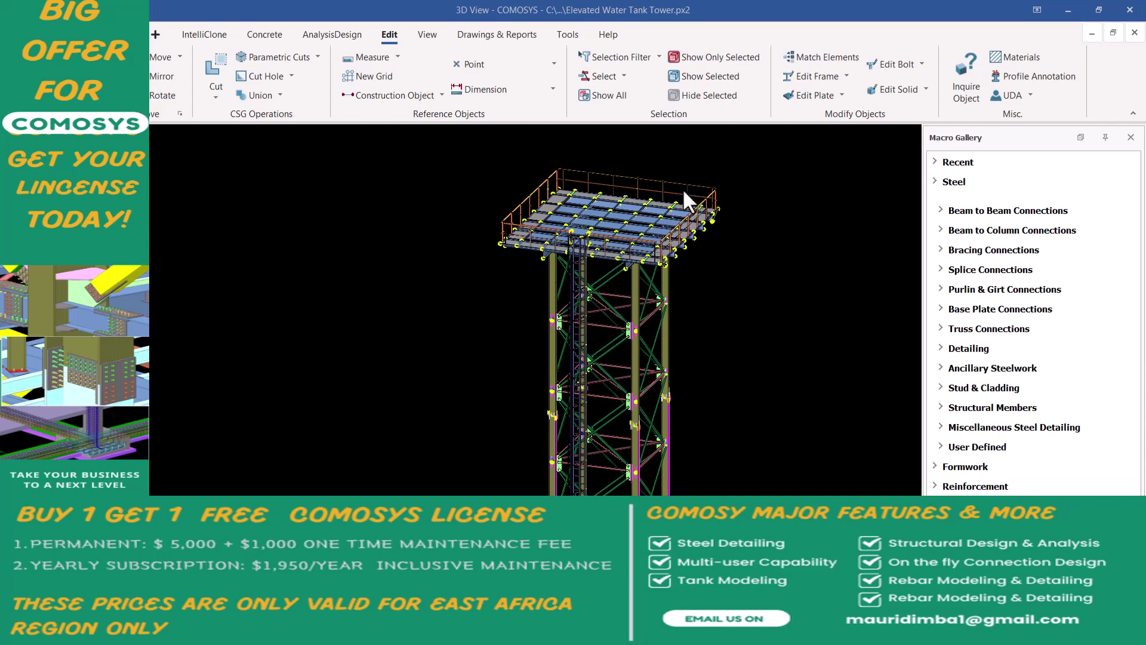
- Check the grid's Z elevation values near 15000, then close its properties unchanged
{"action": "scroll", "coordinate": [651, 178], "scroll_direction": "up", "scroll_amount": 2}
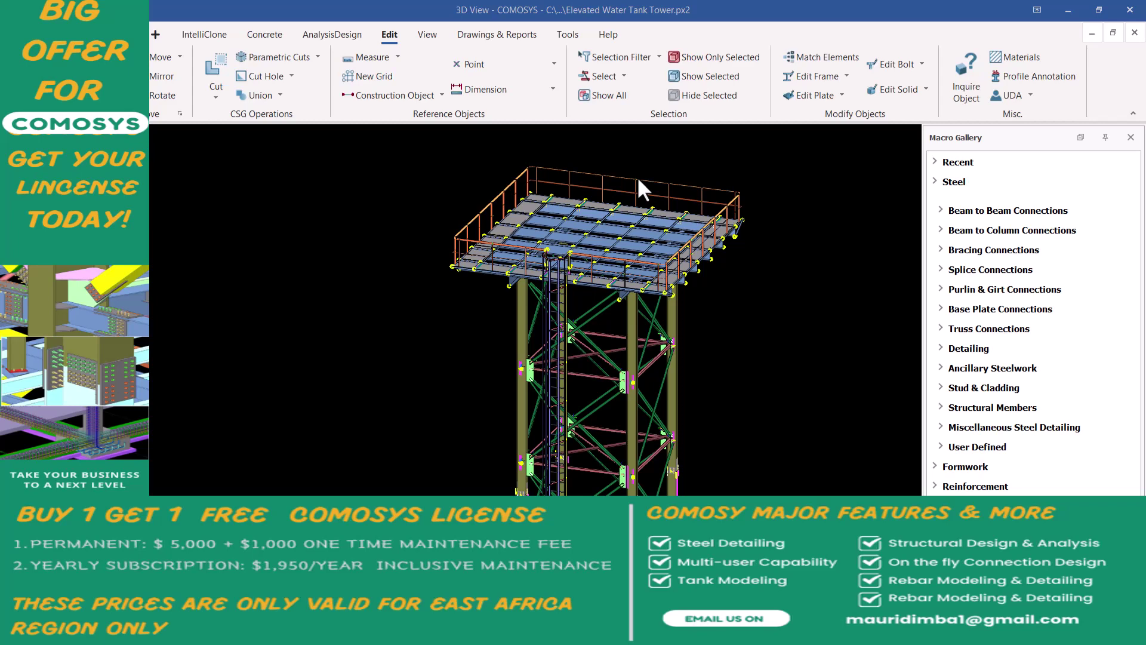
{"action": "scroll", "coordinate": [617, 328], "scroll_direction": "down", "scroll_amount": 3}
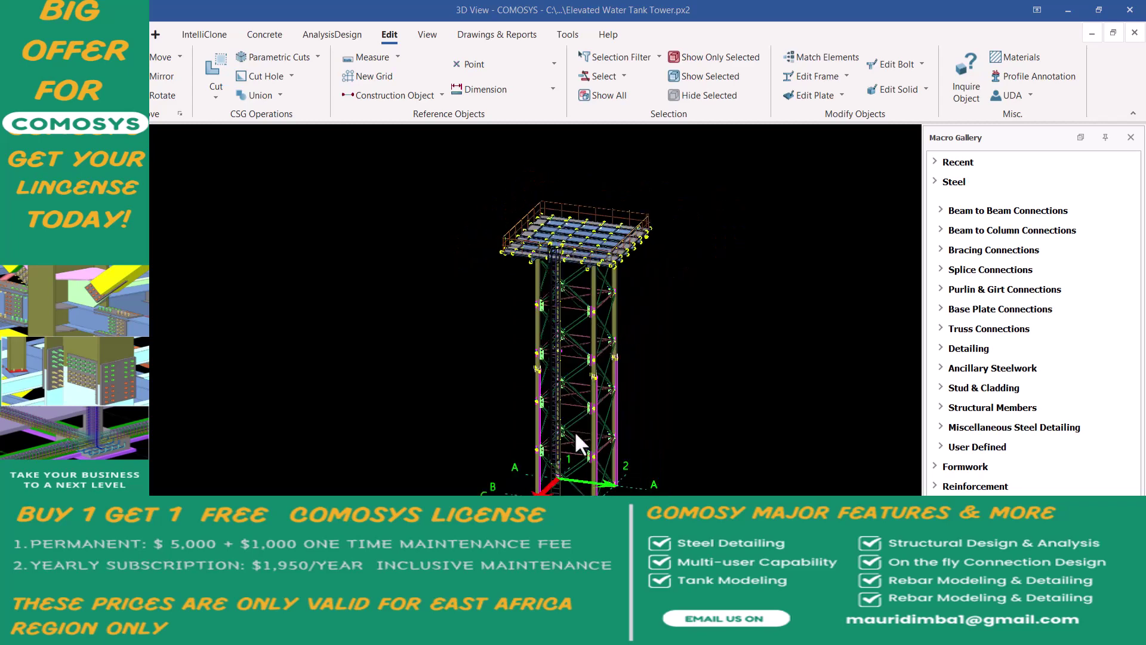
{"action": "scroll", "coordinate": [577, 428], "scroll_direction": "up", "scroll_amount": 3}
{"action": "scroll", "coordinate": [561, 456], "scroll_direction": "down", "scroll_amount": 2}
{"action": "scroll", "coordinate": [604, 429], "scroll_direction": "up", "scroll_amount": 2}
{"action": "scroll", "coordinate": [603, 470], "scroll_direction": "down", "scroll_amount": 2}
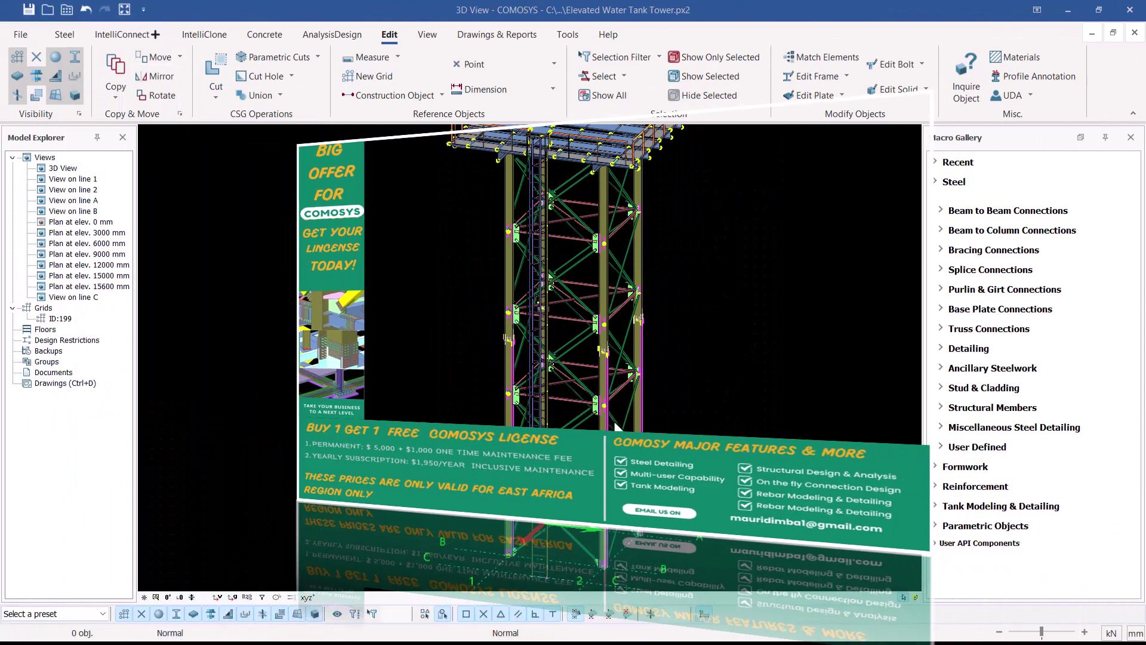
{"action": "scroll", "coordinate": [616, 508], "scroll_direction": "down", "scroll_amount": 3}
{"action": "scroll", "coordinate": [600, 505], "scroll_direction": "up", "scroll_amount": 2}
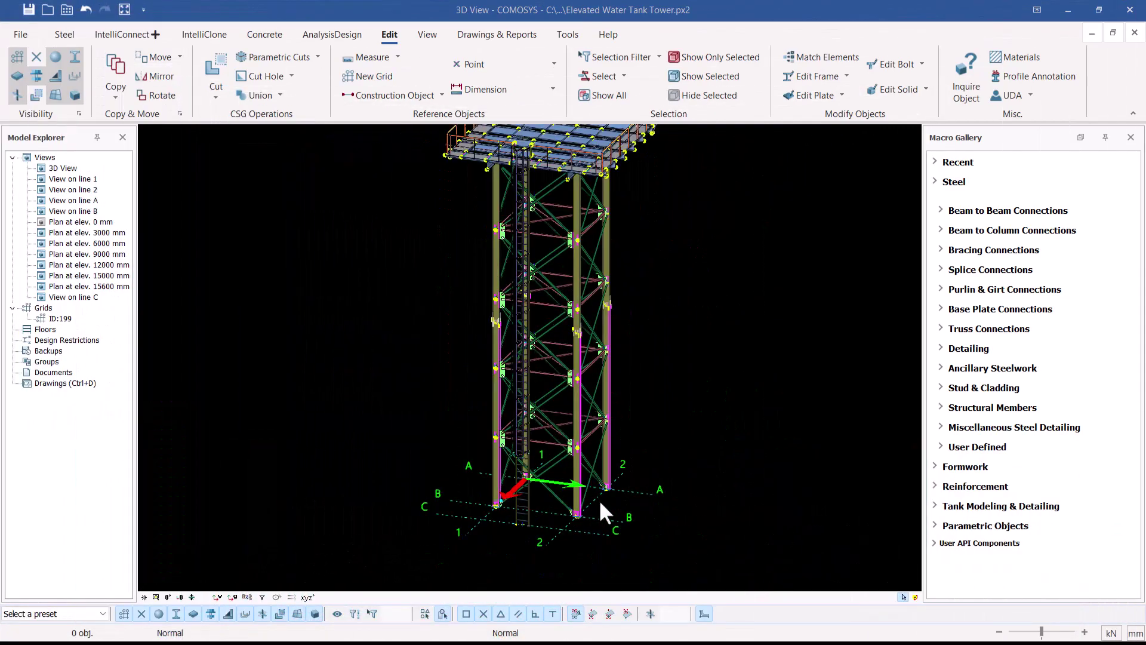
{"action": "scroll", "coordinate": [605, 517], "scroll_direction": "up", "scroll_amount": 3}
{"action": "double_click", "coordinate": [660, 472]}
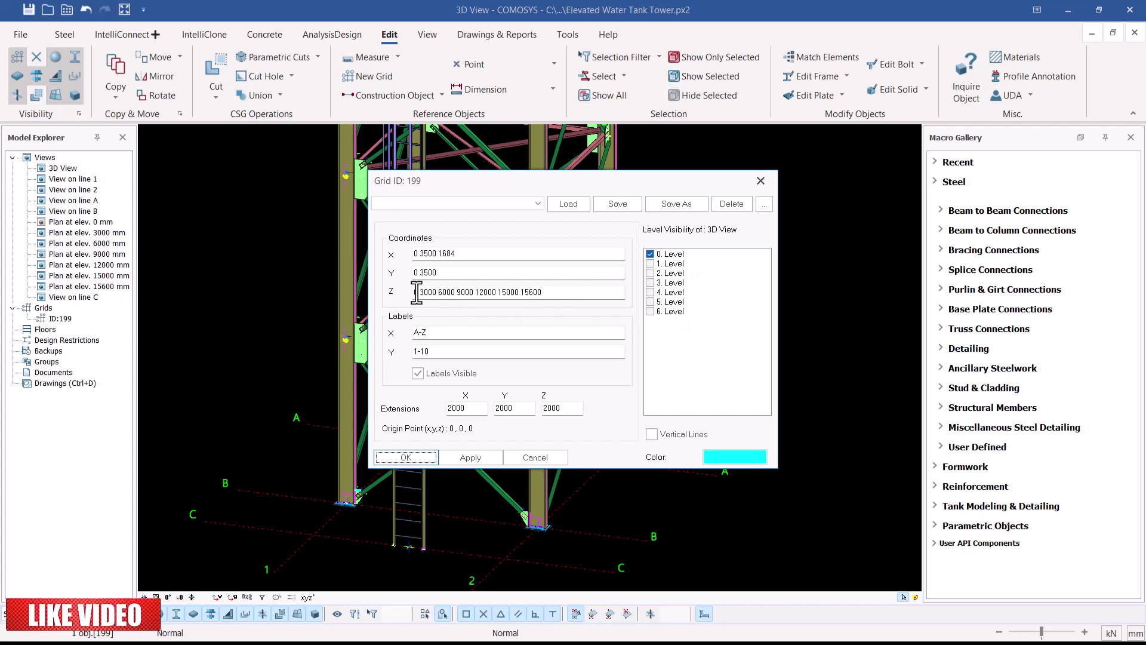
{"action": "left_click", "coordinate": [436, 293]}
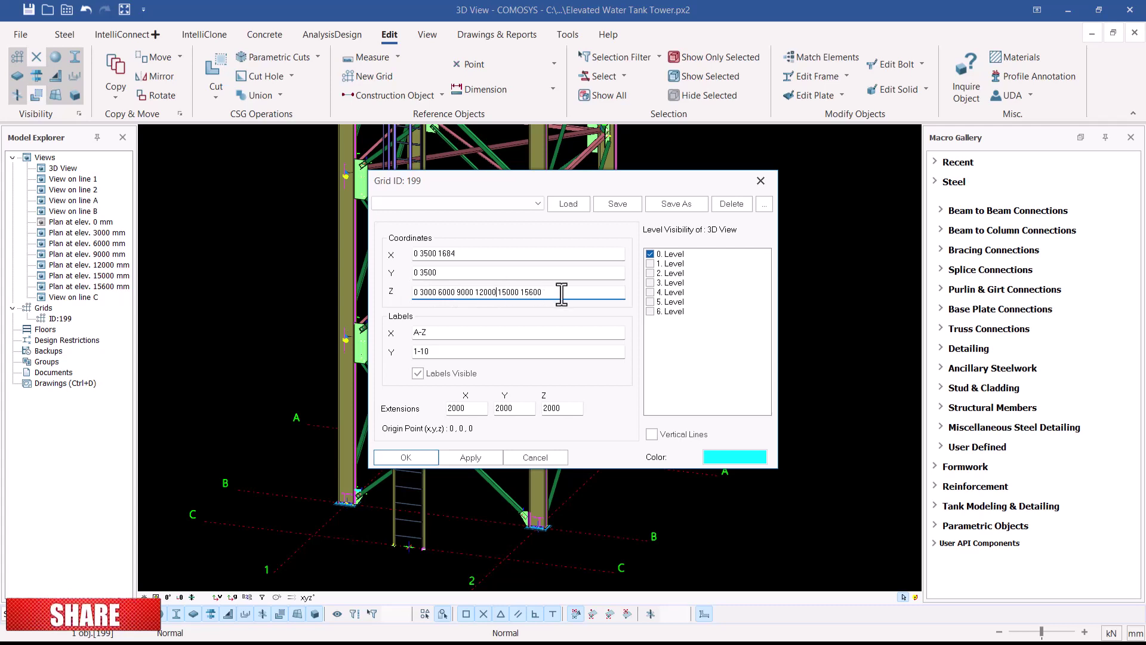
{"action": "left_click", "coordinate": [519, 292]}
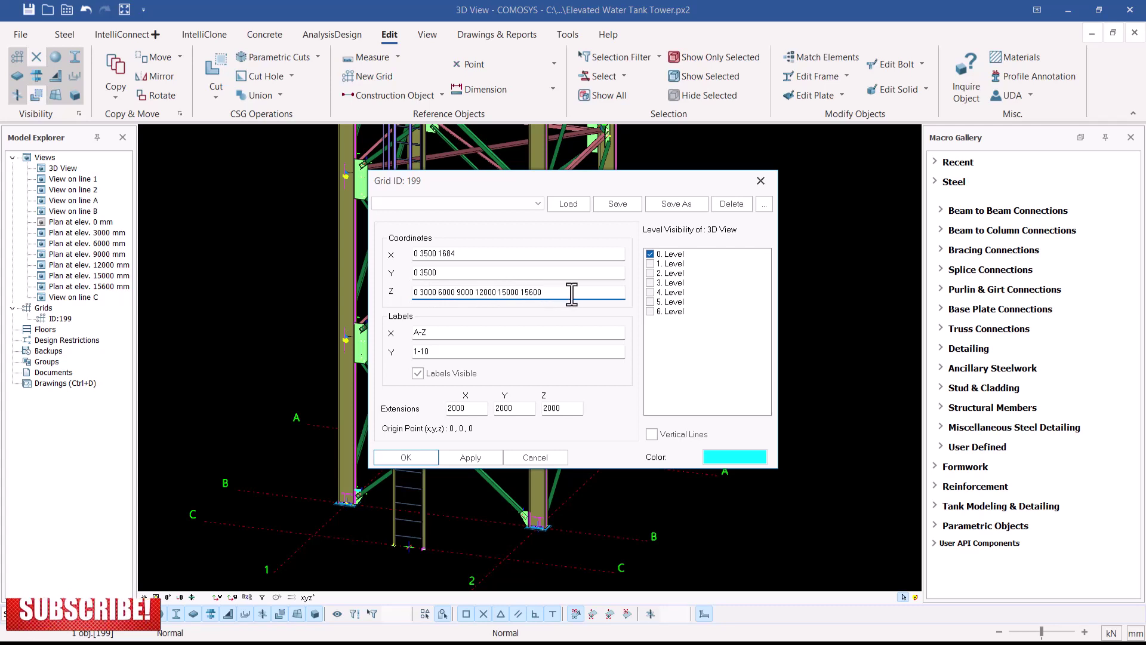
{"action": "left_click", "coordinate": [760, 180]}
- Window-select all 1274 tower objects and delete them, confirming with Yes
{"action": "scroll", "coordinate": [617, 352], "scroll_direction": "down", "scroll_amount": 3}
{"action": "scroll", "coordinate": [597, 376], "scroll_direction": "down", "scroll_amount": 2}
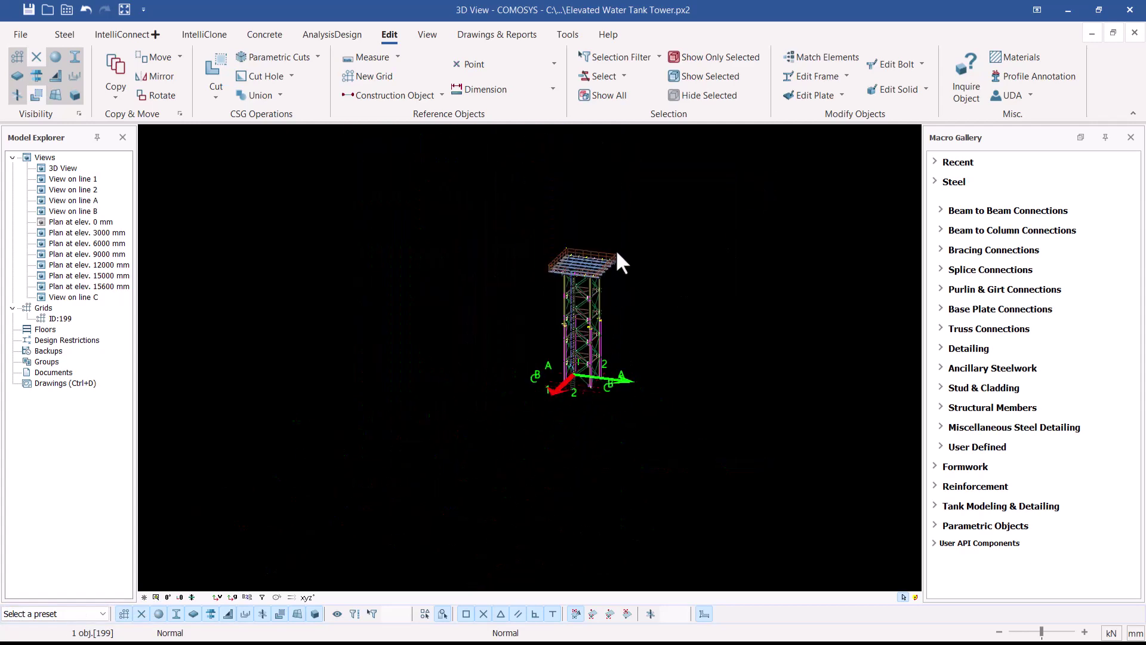
{"action": "left_click_drag", "start_coordinate": [673, 228], "coordinate": [460, 445]}
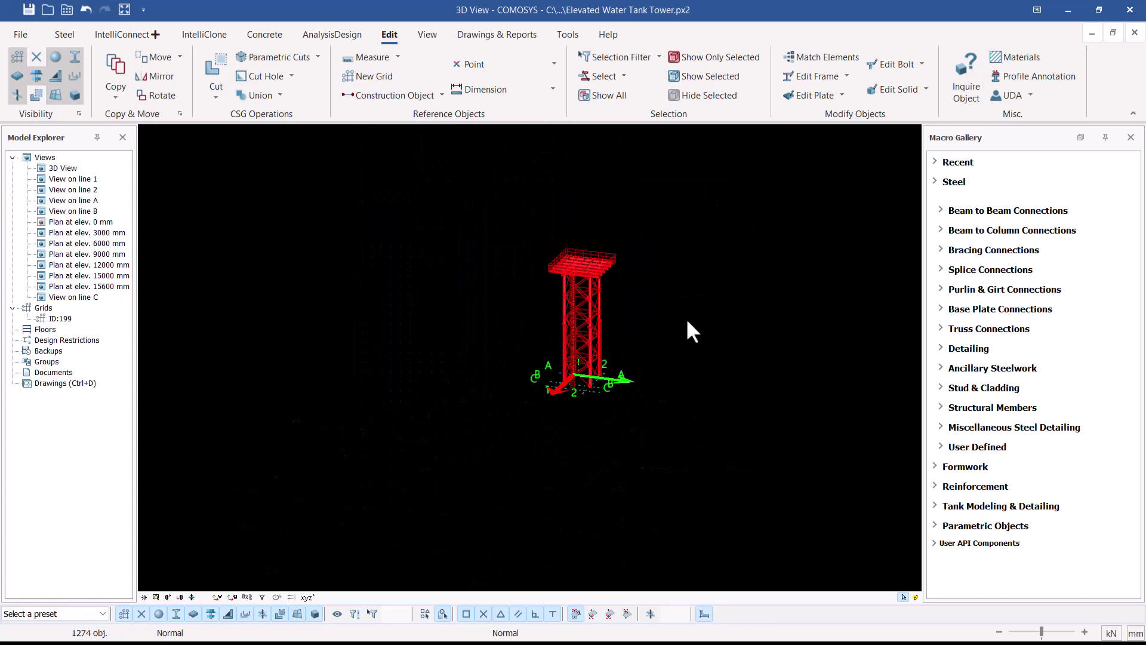
{"action": "scroll", "coordinate": [609, 281], "scroll_direction": "up", "scroll_amount": 3}
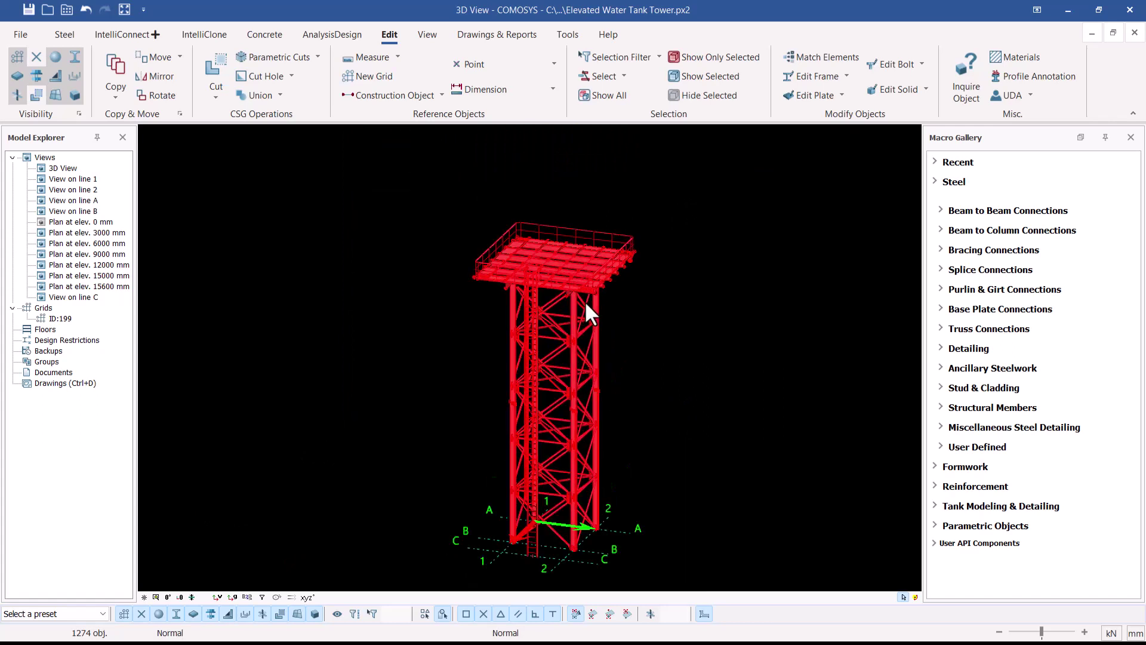
{"action": "key", "text": "Delete"}
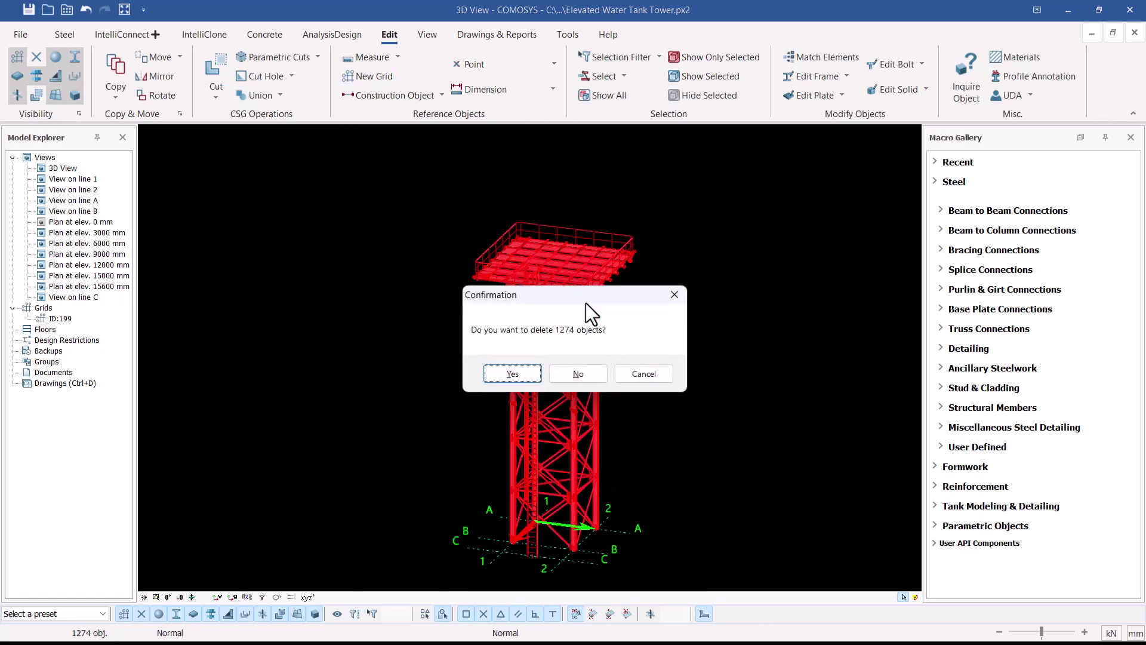
{"action": "left_click", "coordinate": [515, 376]}
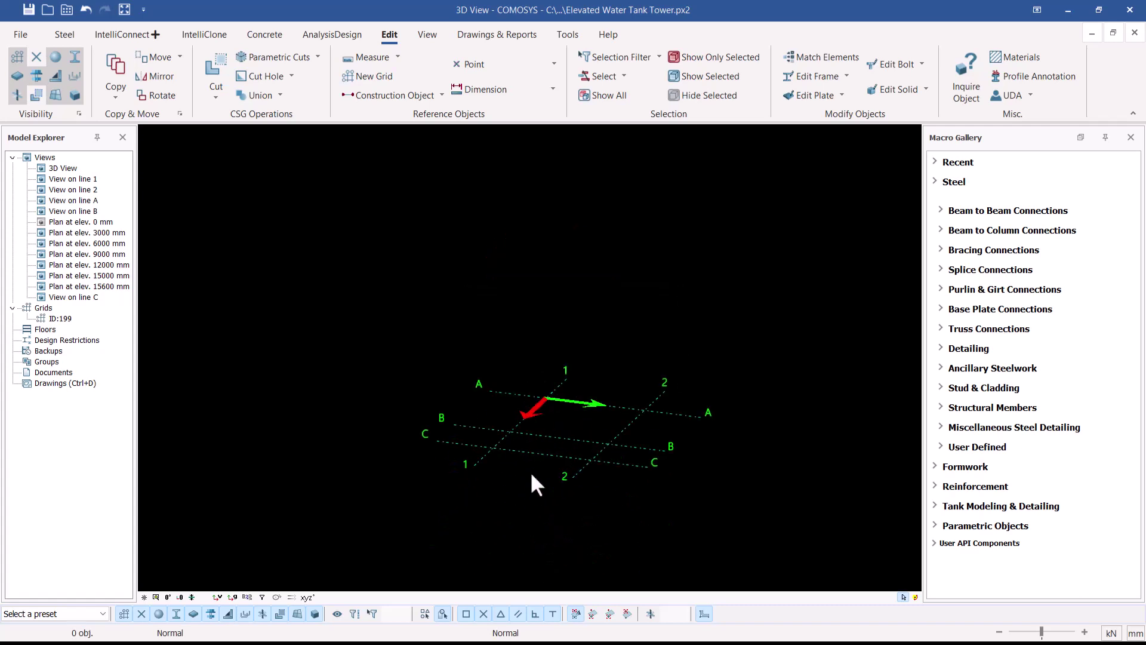
{"action": "scroll", "coordinate": [599, 406], "scroll_direction": "up", "scroll_amount": 3}
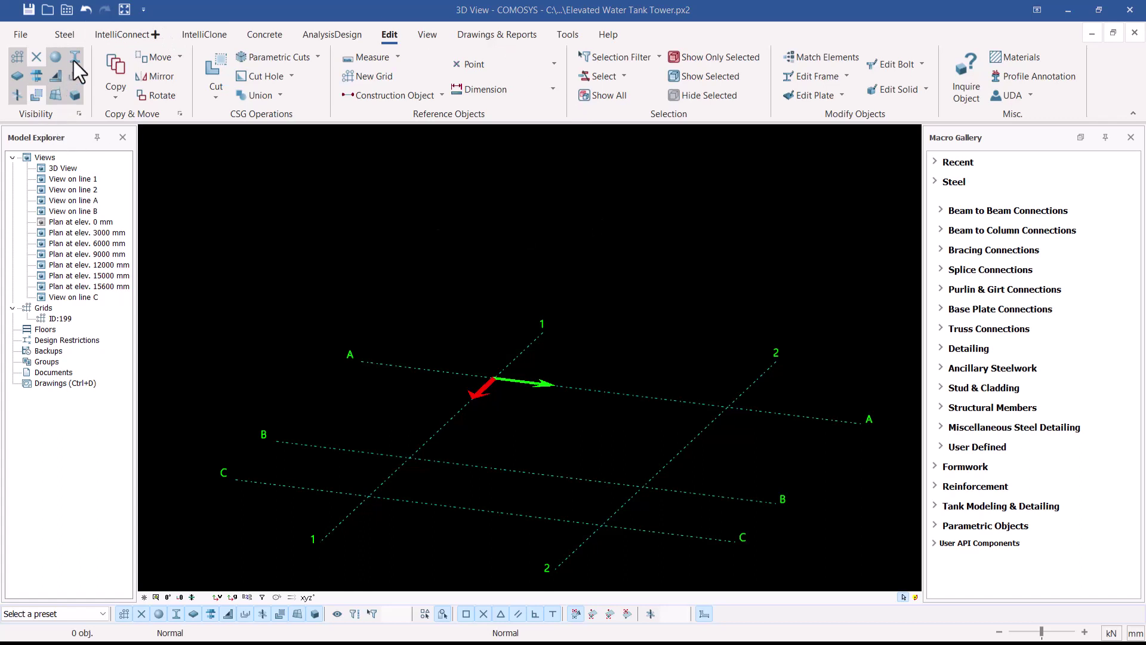
- Place a steel column at grid point A–1 (0,0,0), end placement, and select it
{"action": "left_click", "coordinate": [65, 34]}
{"action": "left_click", "coordinate": [118, 69]}
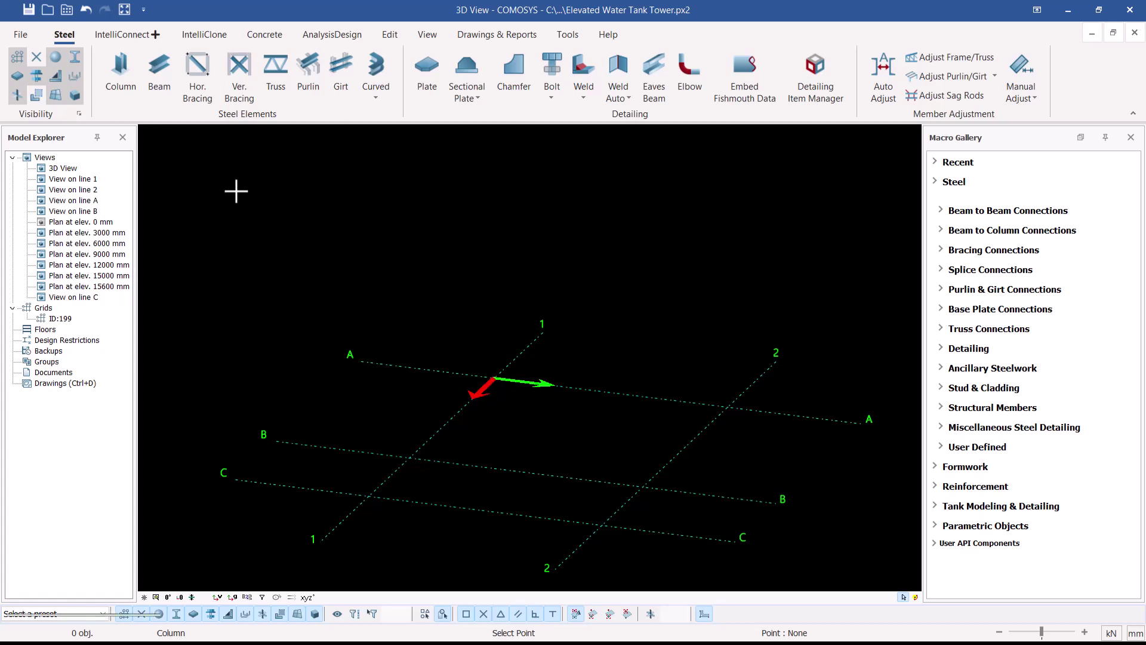
{"action": "left_click", "coordinate": [118, 86]}
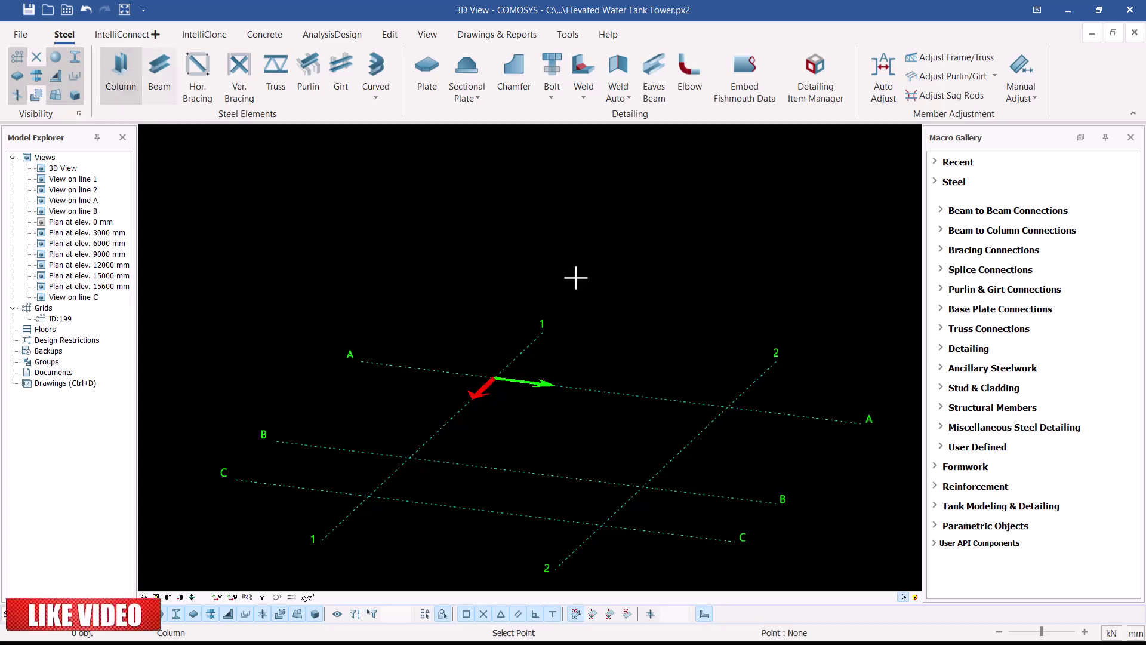
{"action": "left_click", "coordinate": [491, 379]}
{"action": "right_click", "coordinate": [625, 329]}
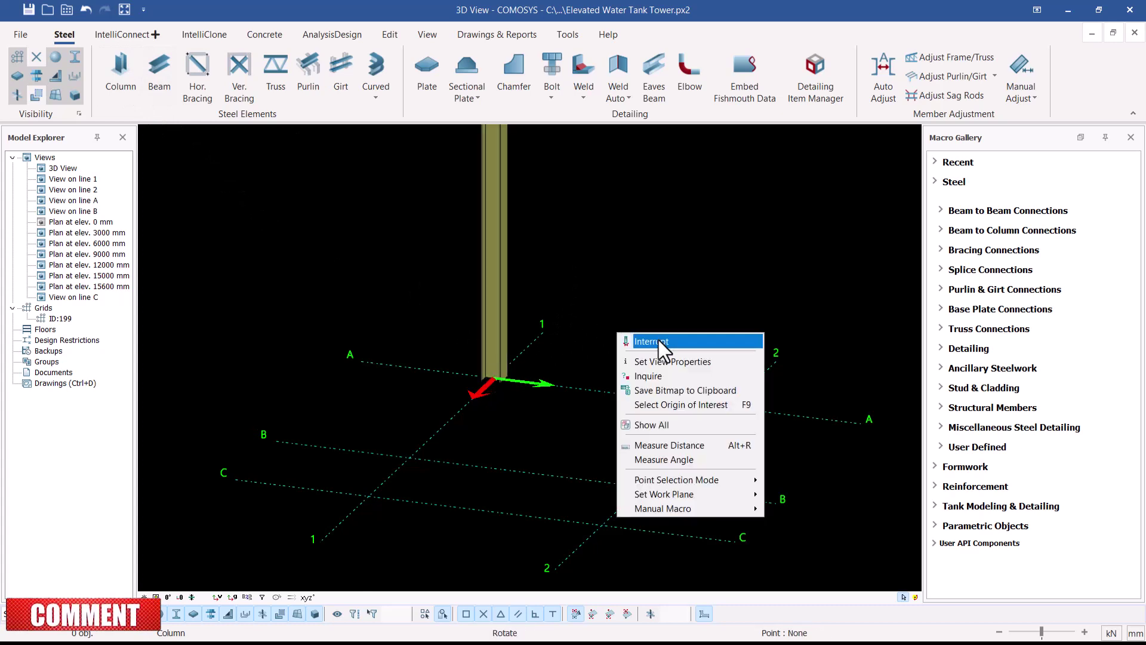
{"action": "left_click", "coordinate": [658, 339]}
{"action": "scroll", "coordinate": [524, 360], "scroll_direction": "up", "scroll_amount": 3}
{"action": "left_click", "coordinate": [524, 360]}
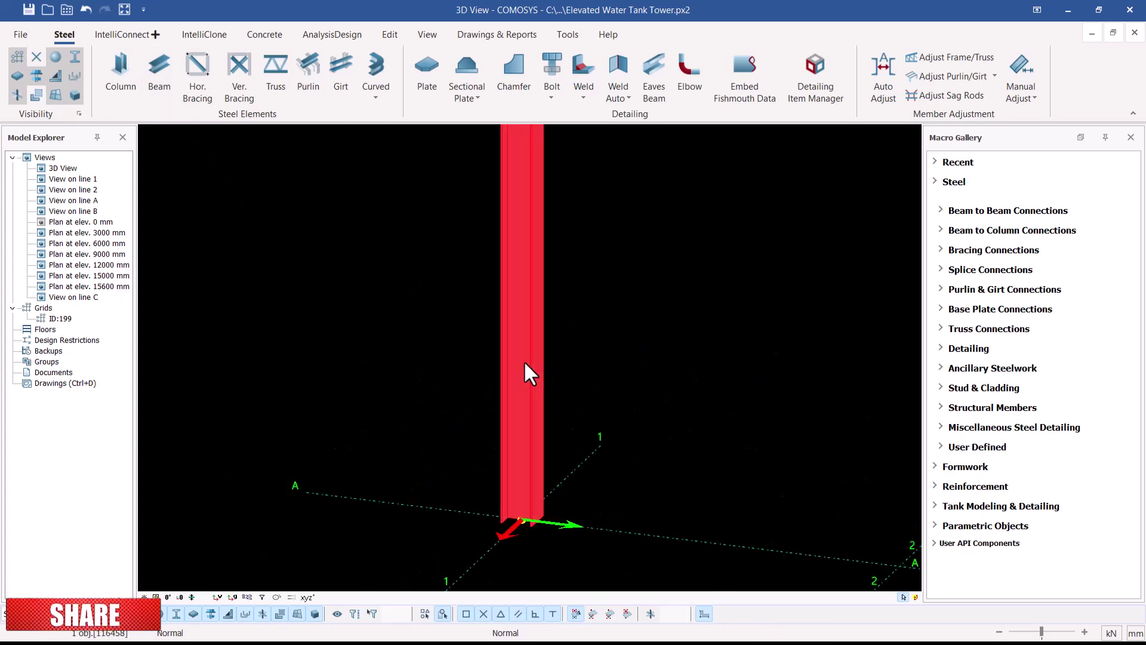
- Open the column's Profile ID 116458 properties, review its 5000 length, and browse profiles from HEA300
{"action": "double_click", "coordinate": [528, 388]}
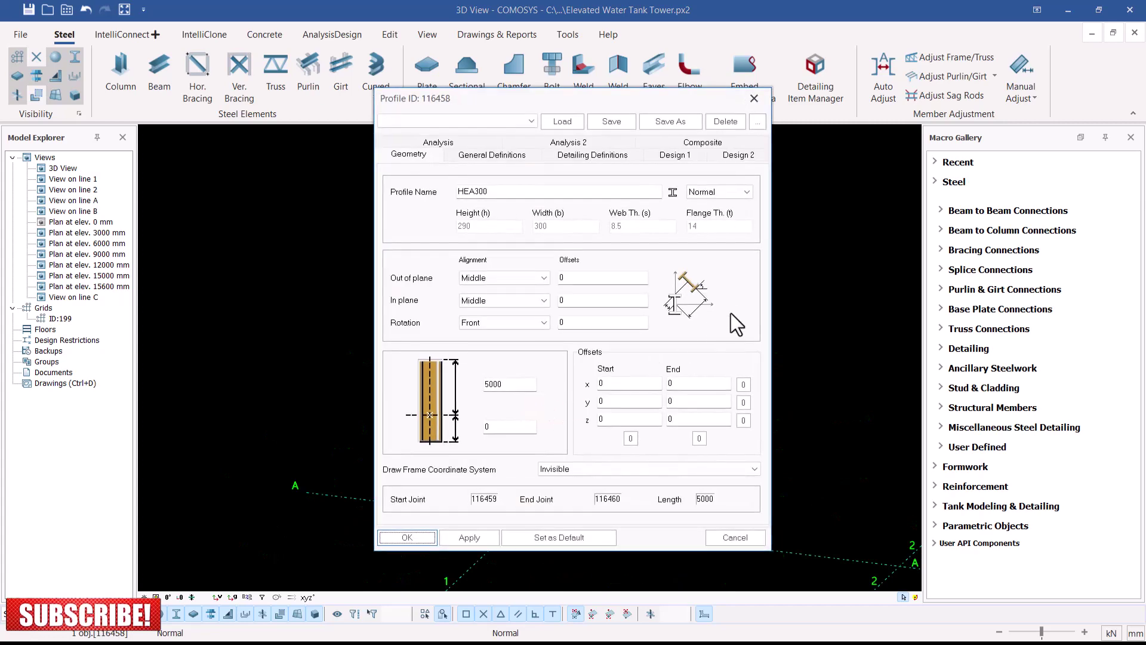
{"action": "left_click_drag", "start_coordinate": [514, 98], "coordinate": [327, 90]}
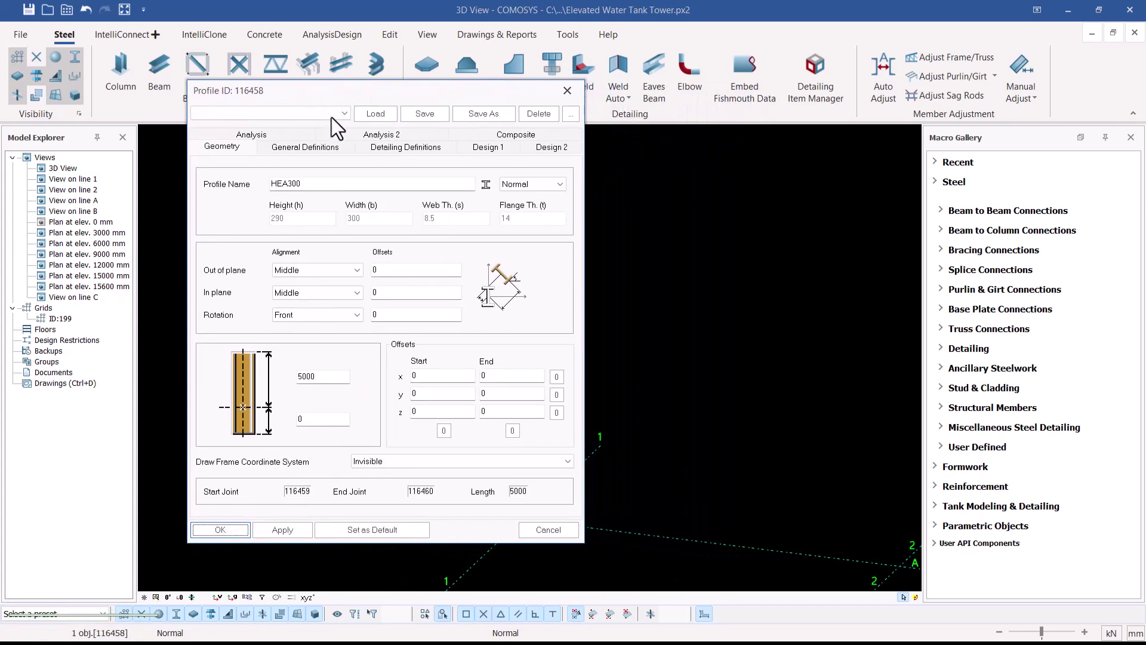
{"action": "double_click", "coordinate": [337, 380]}
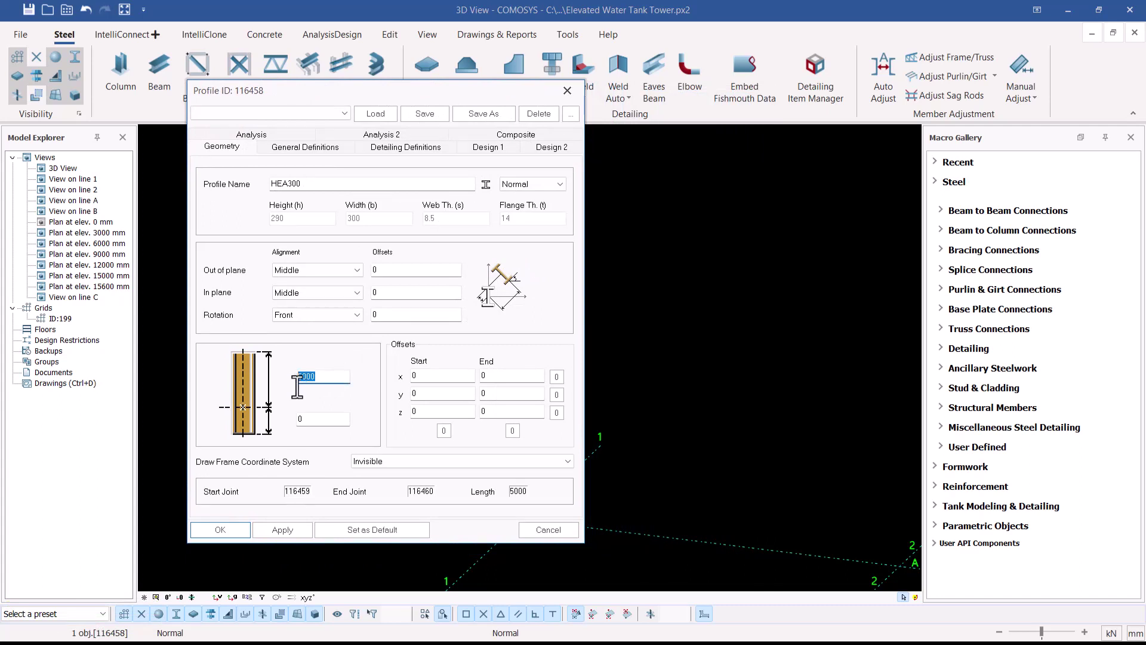
{"action": "double_click", "coordinate": [312, 418]}
{"action": "mouse_move", "coordinate": [471, 190]}
{"action": "left_click", "coordinate": [485, 185]}
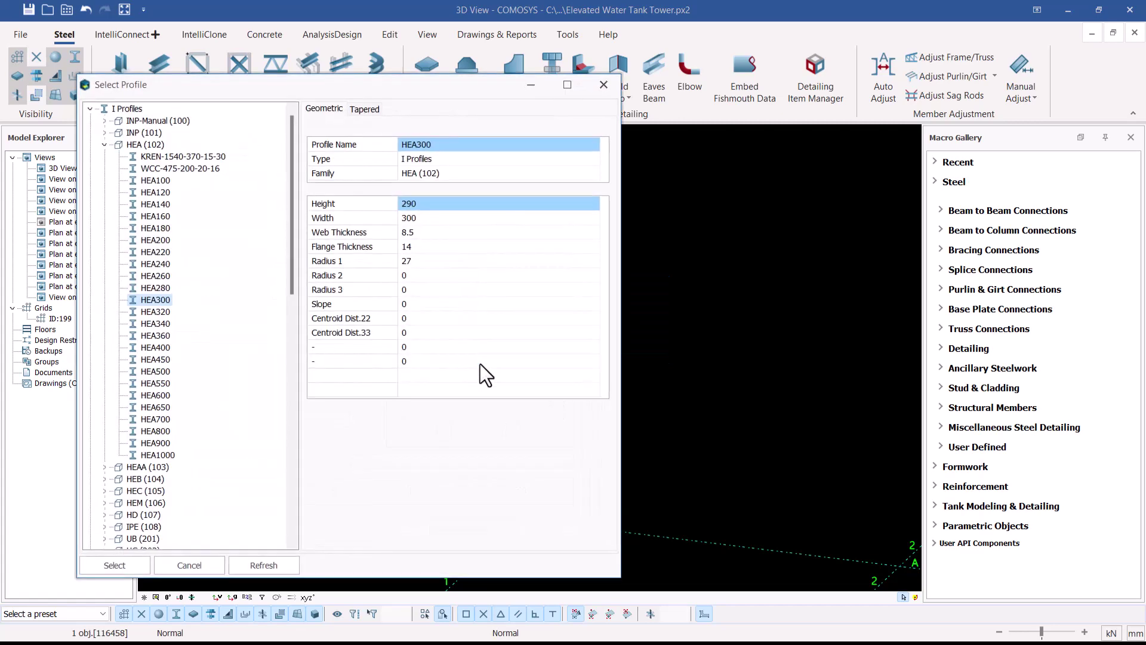
- Select IPE300 from the IPE family as the column's profile
{"action": "left_click_drag", "start_coordinate": [198, 84], "coordinate": [284, 66]}
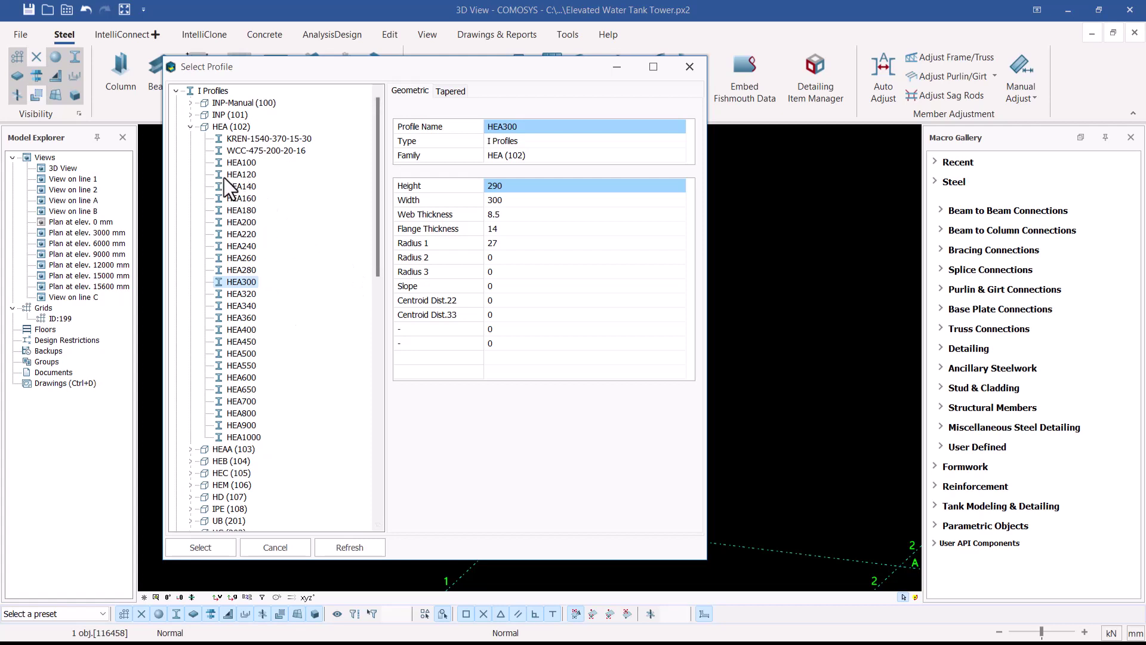
{"action": "scroll", "coordinate": [268, 406], "scroll_direction": "down", "scroll_amount": 5}
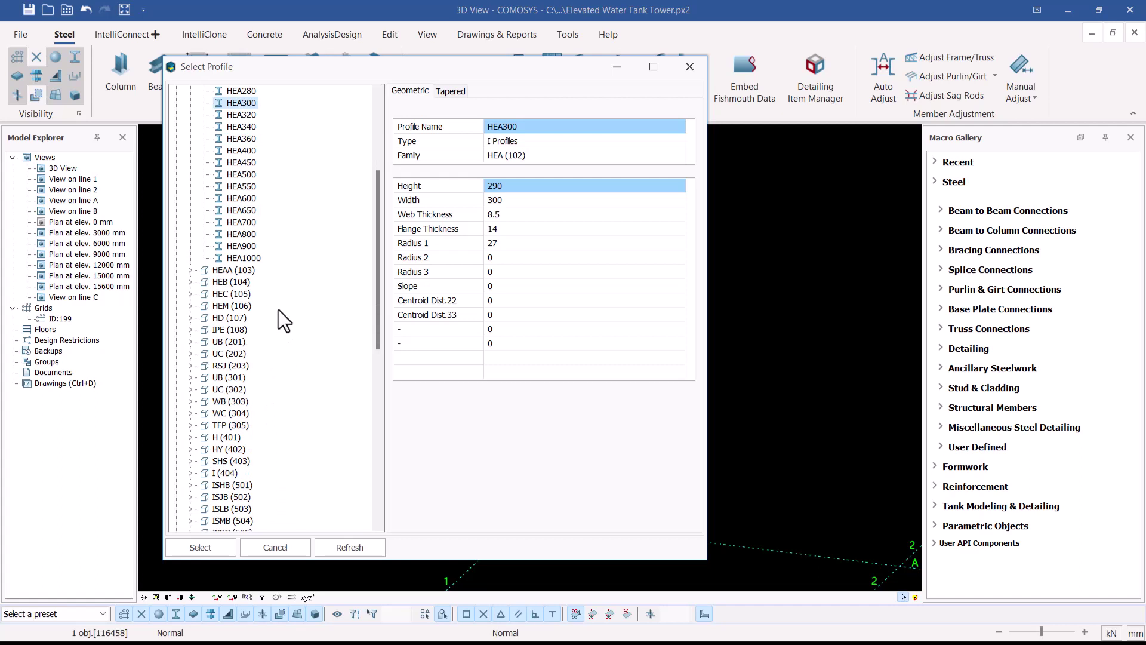
{"action": "left_click", "coordinate": [191, 330]}
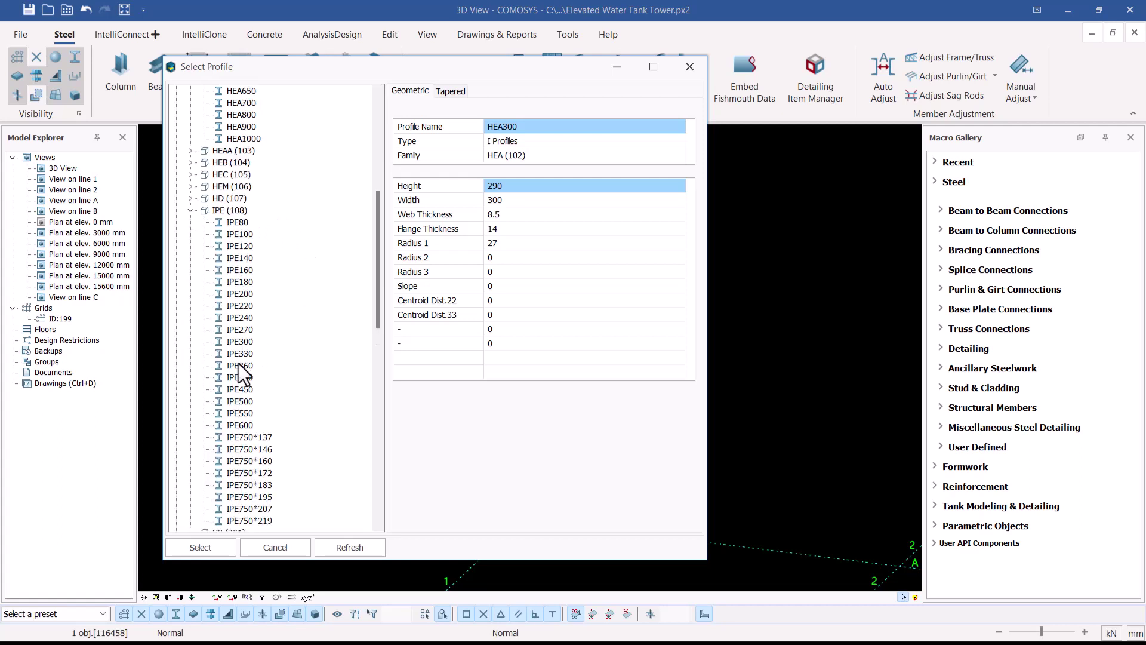
{"action": "left_click", "coordinate": [240, 342]}
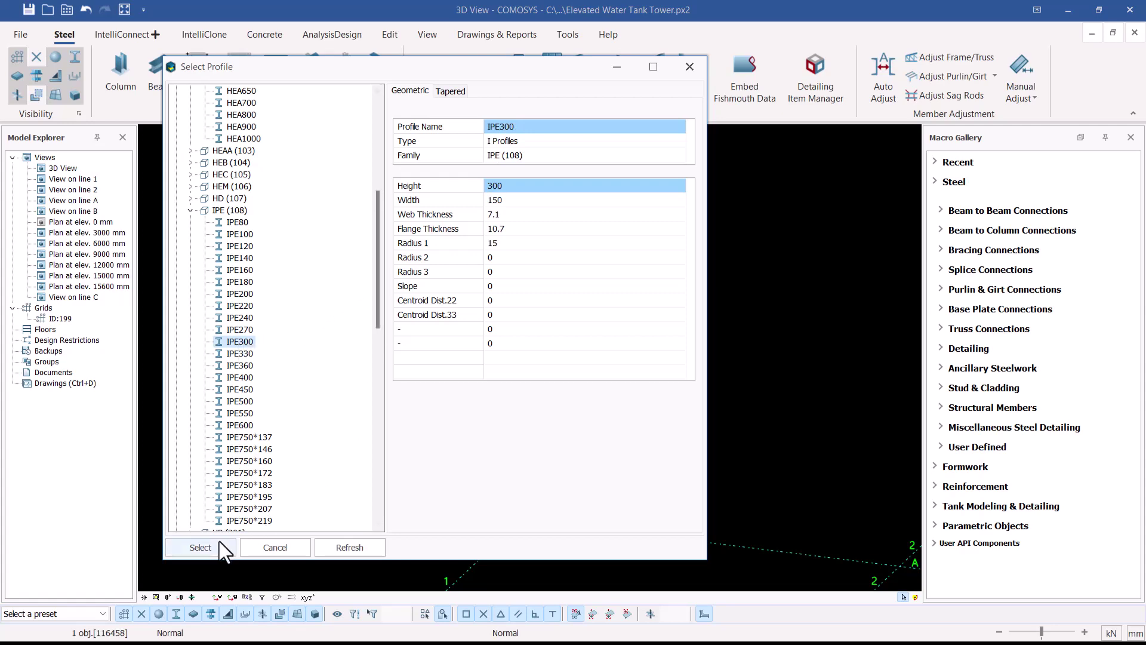
{"action": "left_click", "coordinate": [201, 546]}
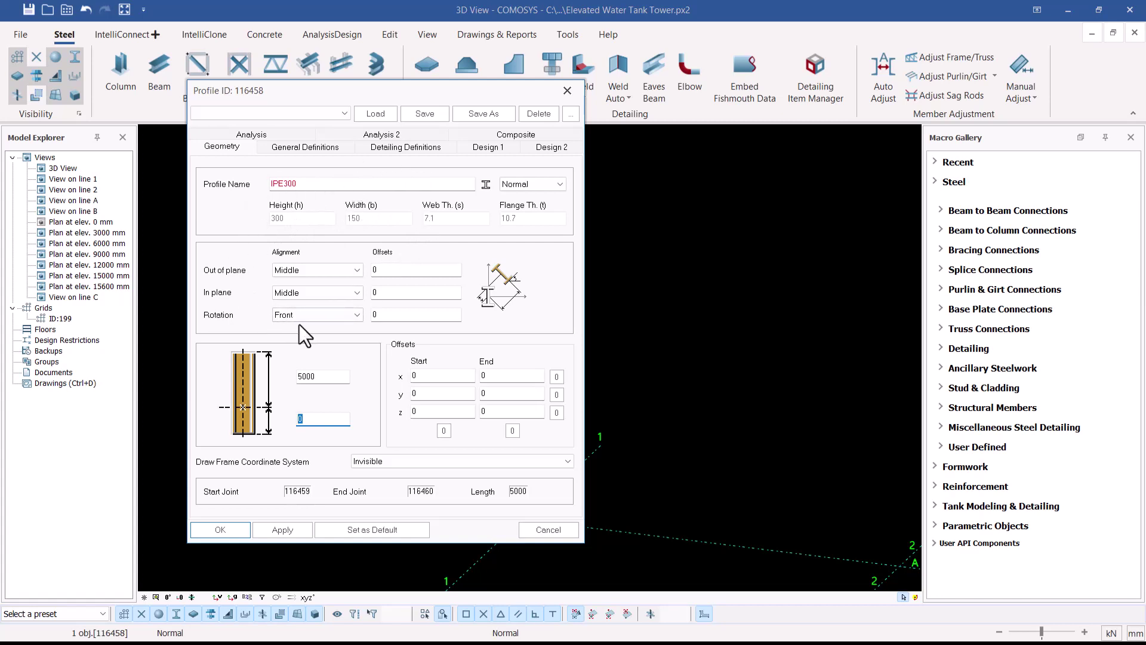
- Make IPE300 the default profile, confirm with Yes, and close the column properties
{"action": "left_click", "coordinate": [324, 185]}
{"action": "left_click", "coordinate": [361, 531]}
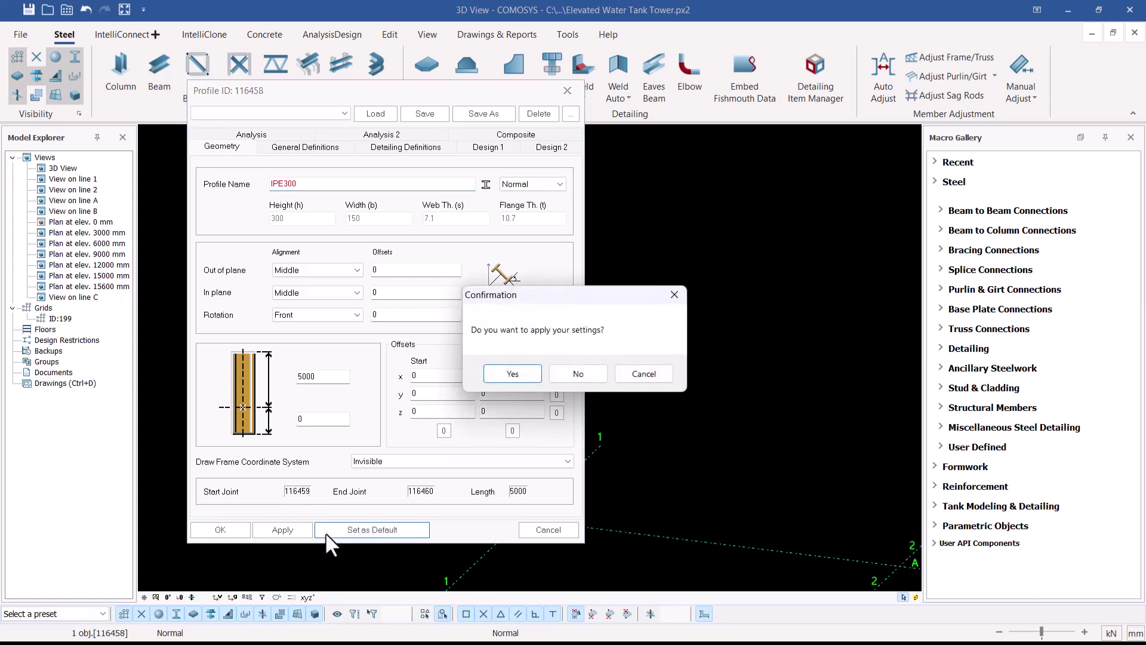
{"action": "left_click", "coordinate": [273, 529]}
{"action": "left_click", "coordinate": [220, 529]}
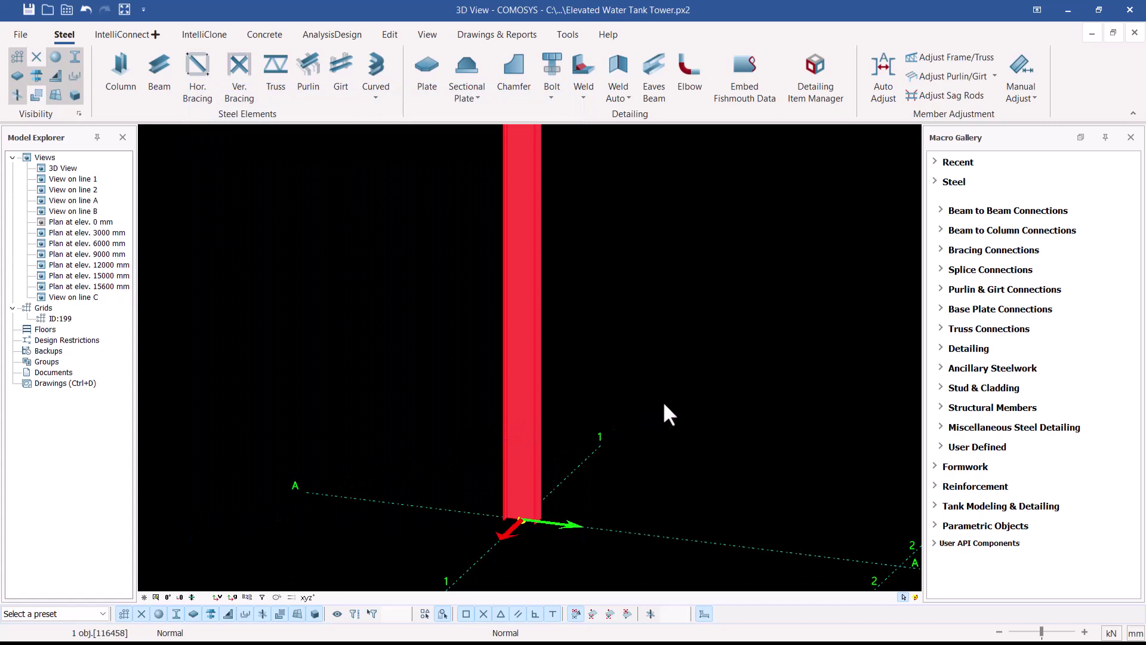
- Change the A–1 column's length from 5000 to 8000 and apply it
{"action": "scroll", "coordinate": [414, 410], "scroll_direction": "down", "scroll_amount": 3}
{"action": "scroll", "coordinate": [445, 454], "scroll_direction": "up", "scroll_amount": 2}
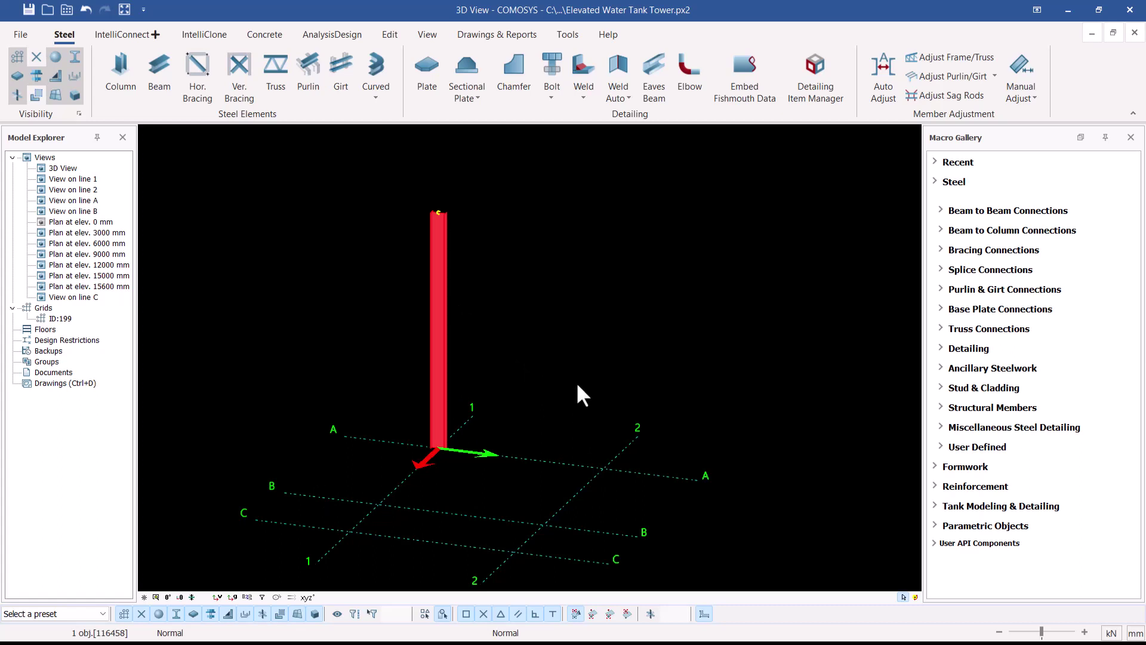
{"action": "double_click", "coordinate": [517, 348]}
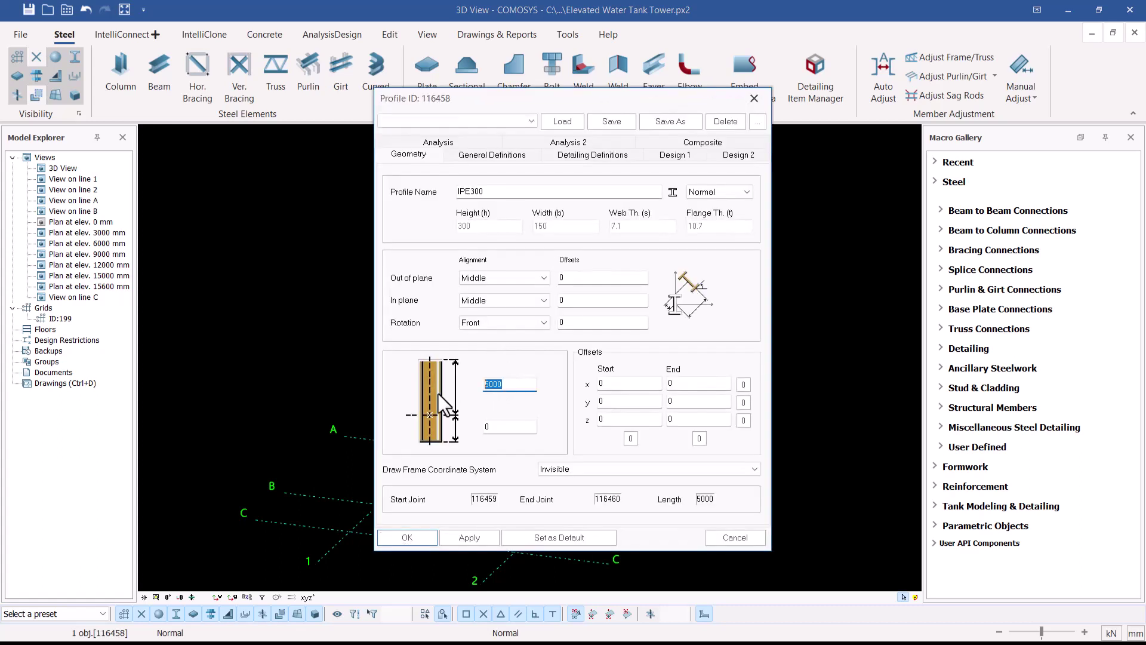
{"action": "key", "text": "BackSpace"}
{"action": "key", "text": "BackSpace"}
{"action": "key", "text": "BackSpace"}
{"action": "key", "text": "BackSpace"}
{"action": "type", "text": "8000"}
{"action": "left_click", "coordinate": [533, 539]}
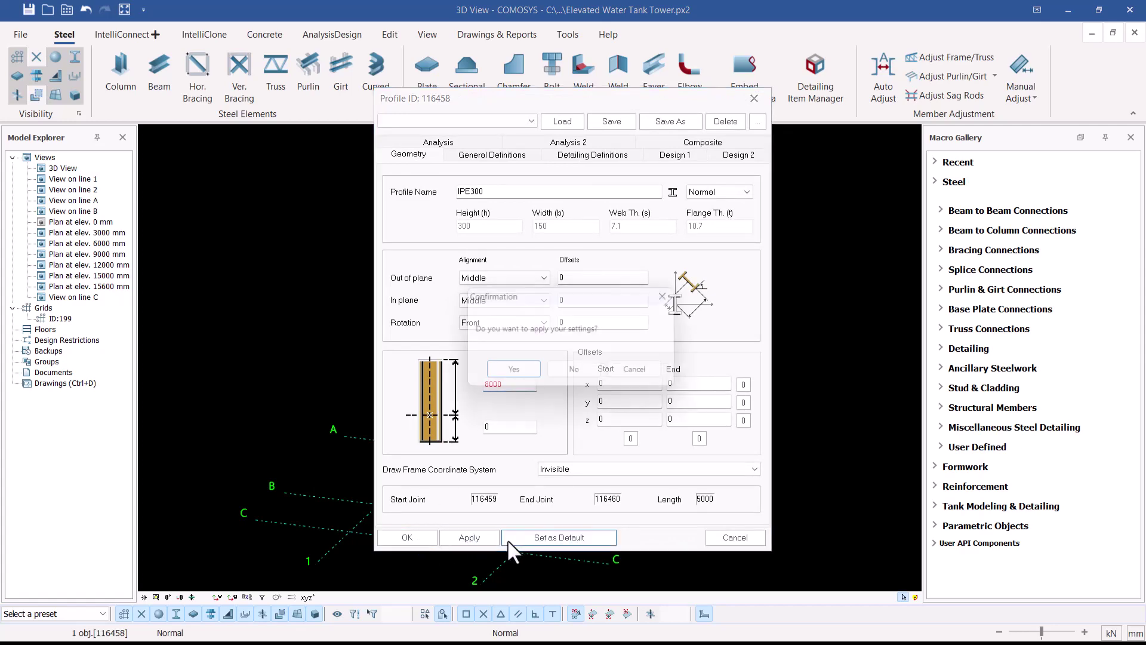
{"action": "left_click", "coordinate": [505, 375]}
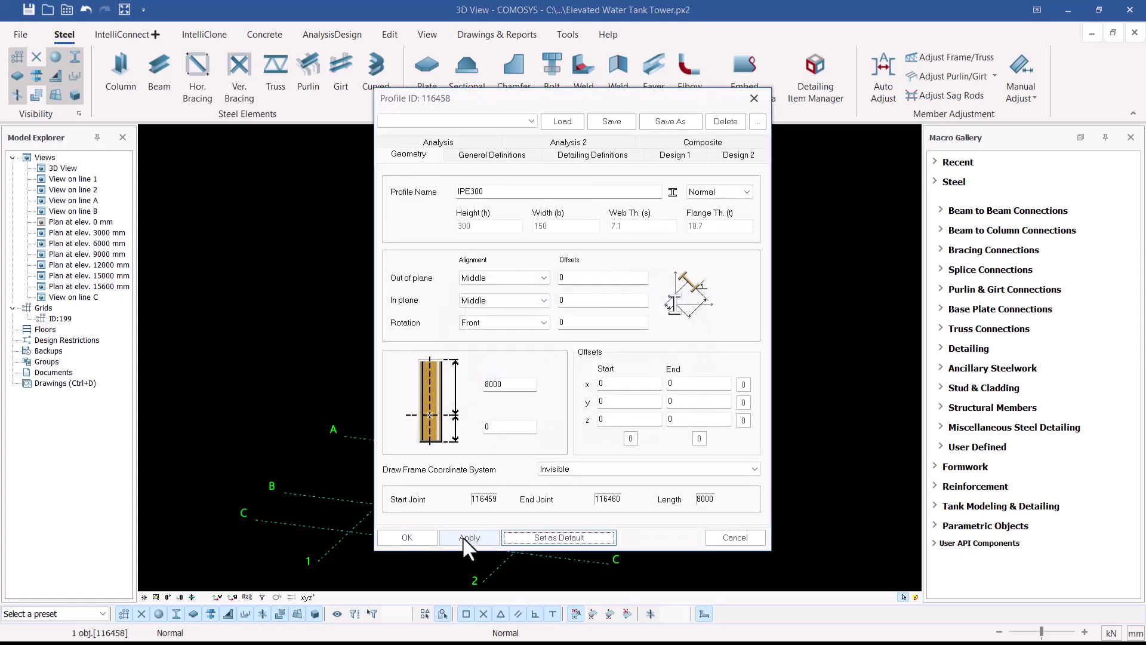
{"action": "left_click", "coordinate": [418, 537]}
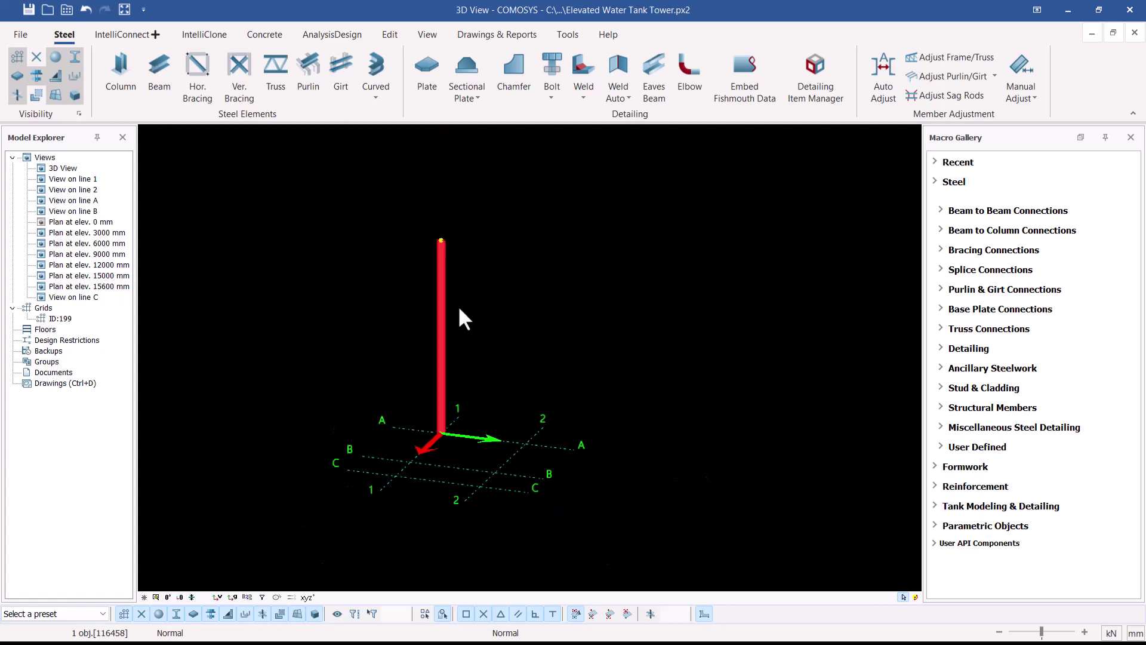
- Start a plain copy of the column, then cancel and interrupt that command
{"action": "right_click", "coordinate": [493, 308]}
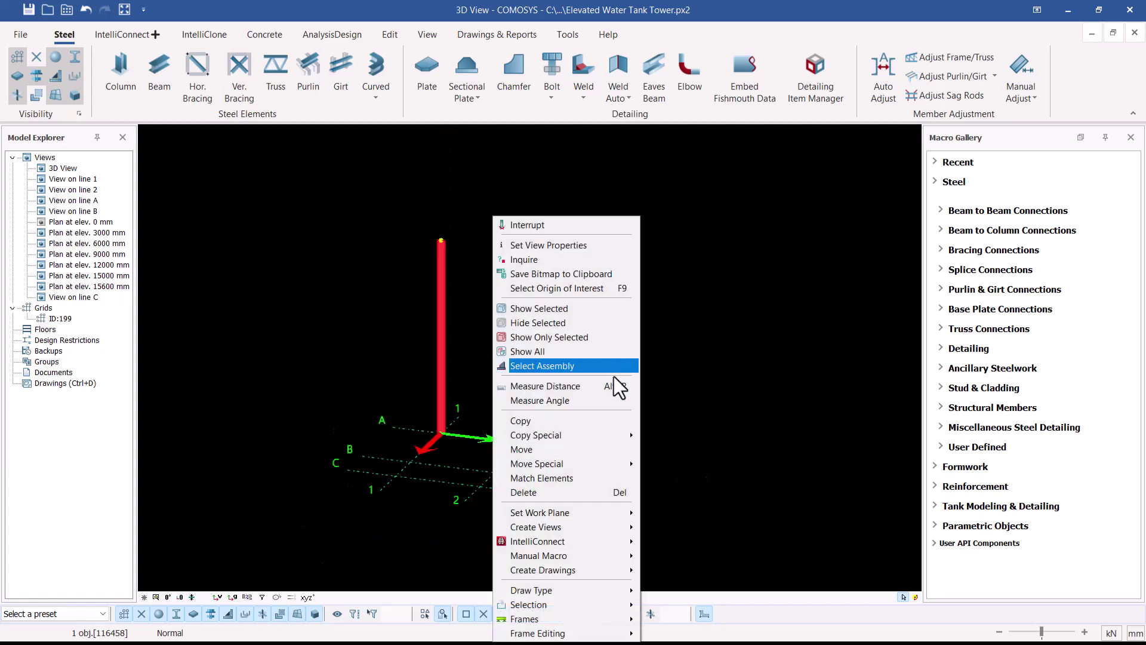
{"action": "left_click", "coordinate": [534, 427]}
{"action": "scroll", "coordinate": [418, 475], "scroll_direction": "up", "scroll_amount": 4}
{"action": "key", "text": "Escape"}
{"action": "right_click", "coordinate": [586, 344]}
{"action": "left_click", "coordinate": [642, 227]}
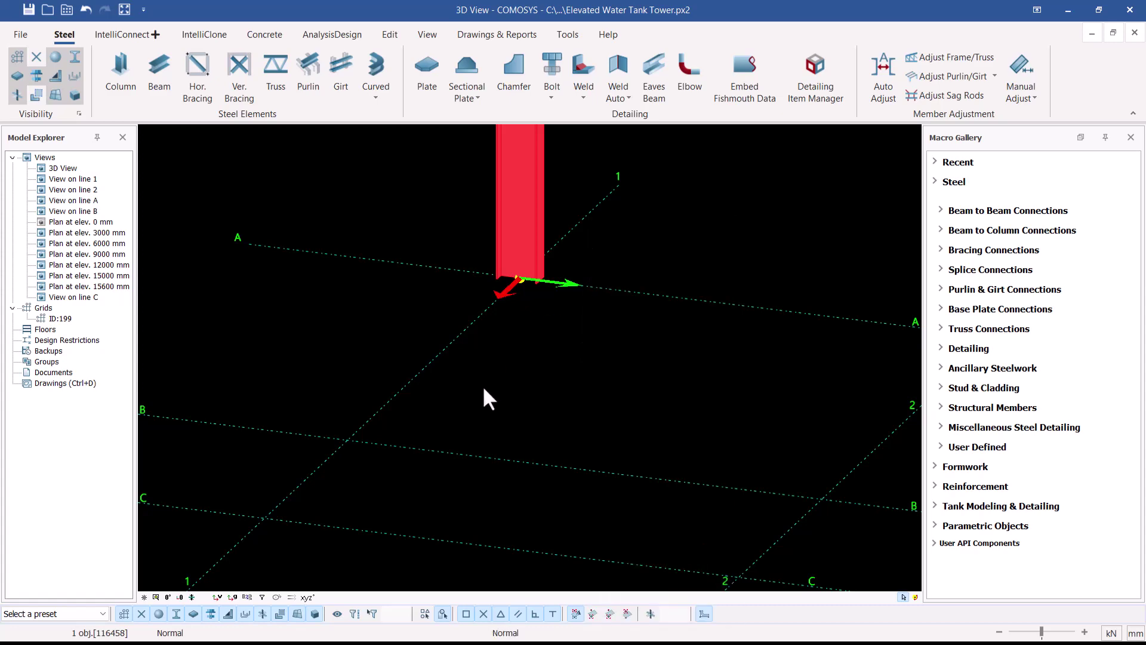
{"action": "scroll", "coordinate": [520, 385], "scroll_direction": "down", "scroll_amount": 2}
- Copy the column 3500 mm along X using a linear copy by picked distance
{"action": "right_click", "coordinate": [552, 392]}
{"action": "mouse_move", "coordinate": [618, 441]}
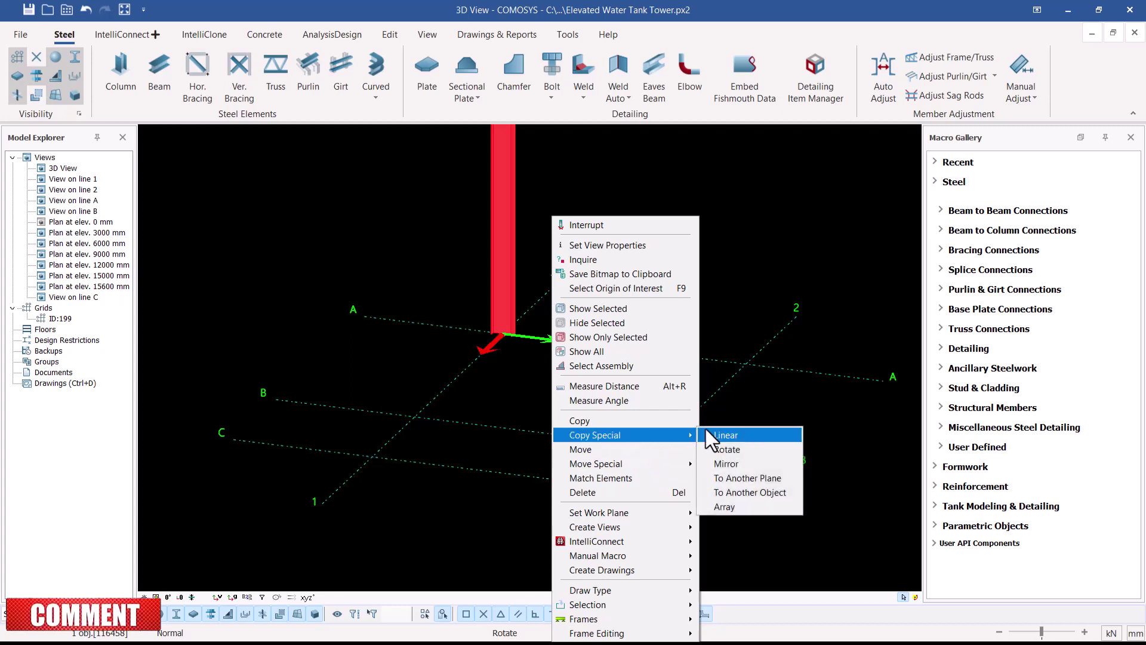
{"action": "left_click", "coordinate": [722, 434]}
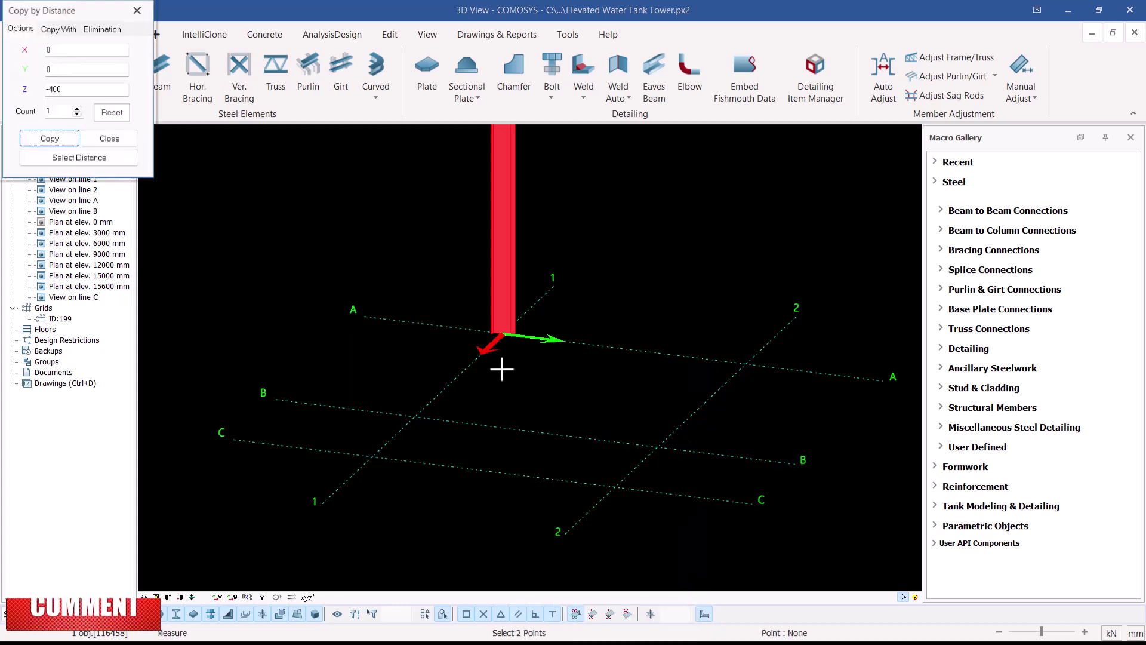
{"action": "left_click", "coordinate": [503, 324]}
{"action": "left_click", "coordinate": [387, 432]}
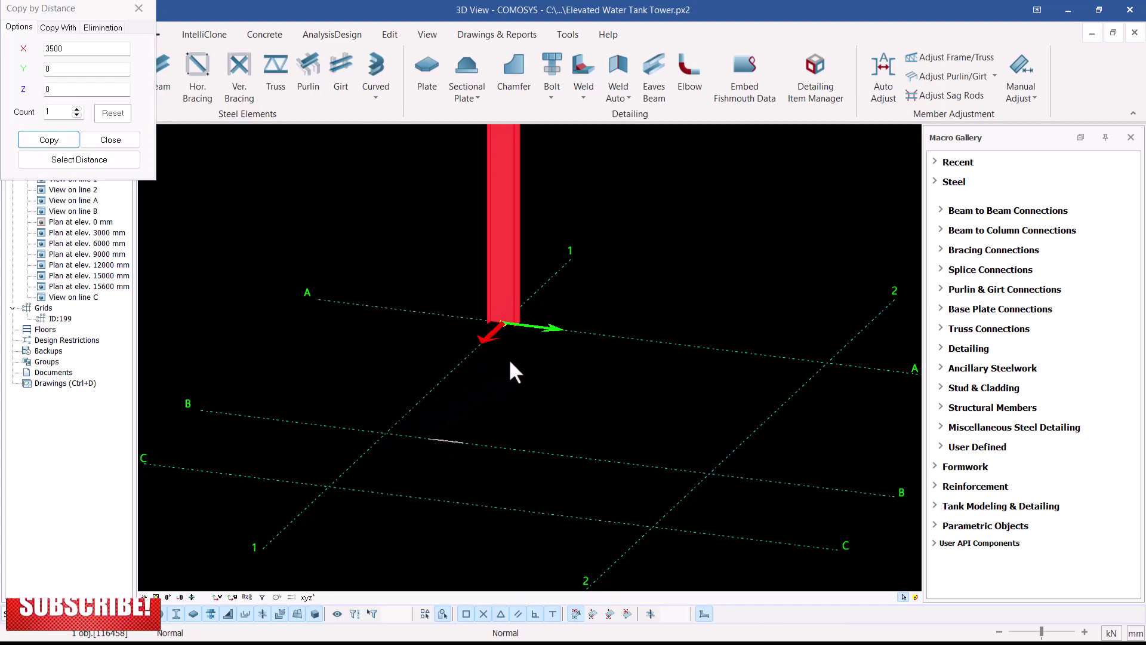
{"action": "left_click", "coordinate": [40, 139]}
{"action": "right_click", "coordinate": [582, 376]}
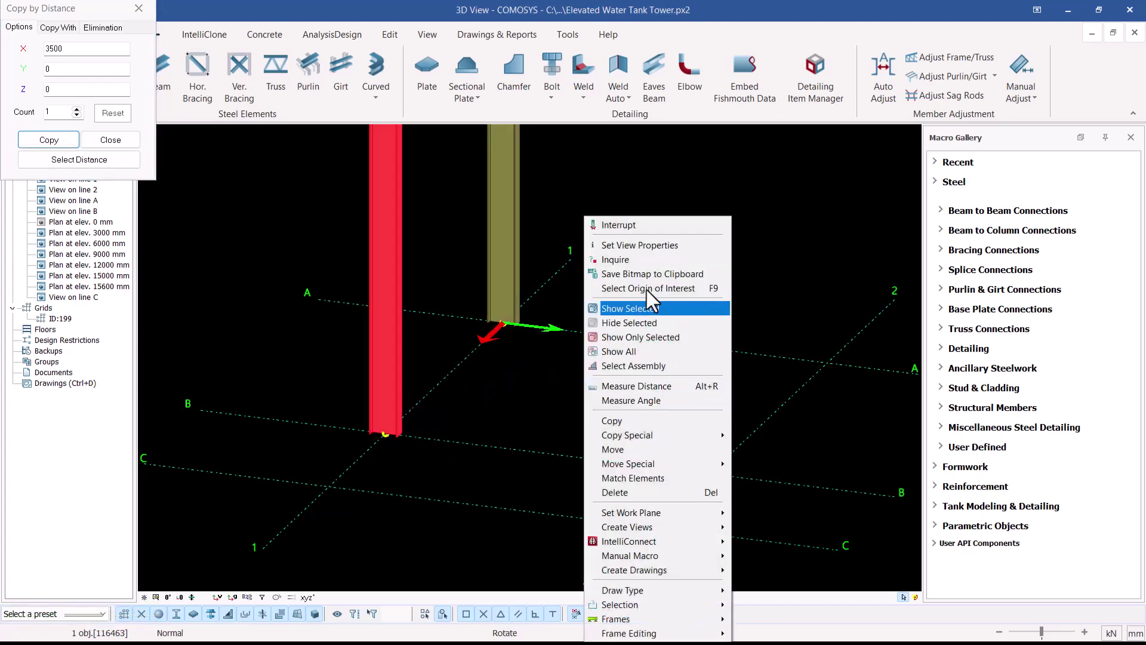
{"action": "left_click", "coordinate": [636, 221]}
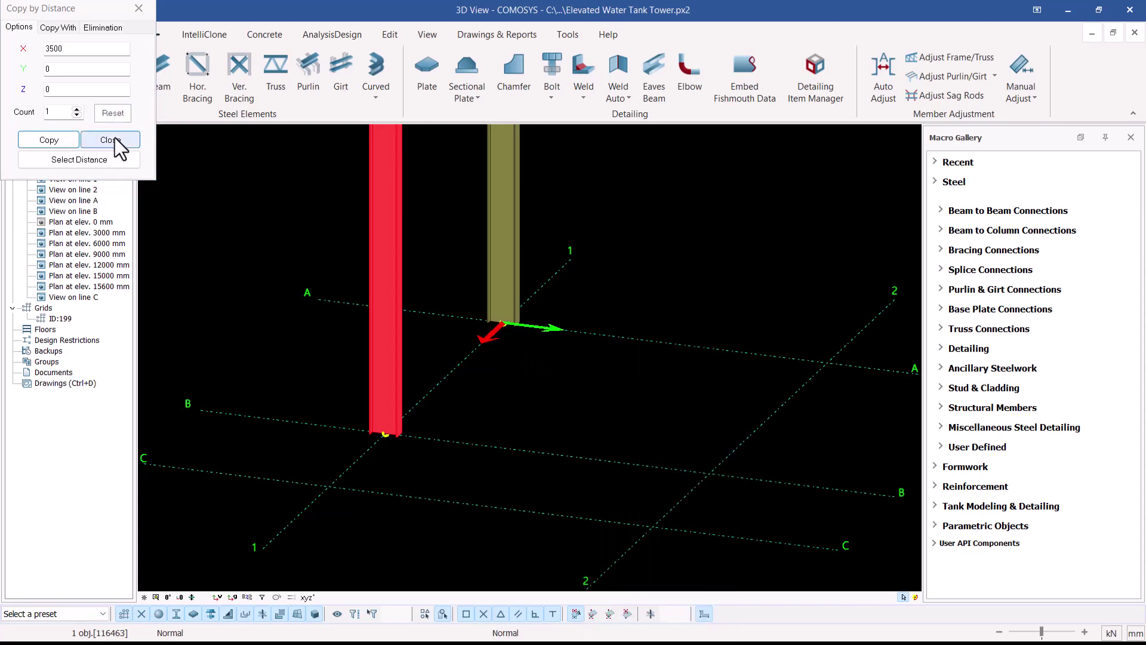
{"action": "left_click", "coordinate": [111, 140]}
- Copy both columns 3500 mm along Y to complete the four-column base
{"action": "right_click", "coordinate": [647, 168]}
{"action": "mouse_move", "coordinate": [755, 369]}
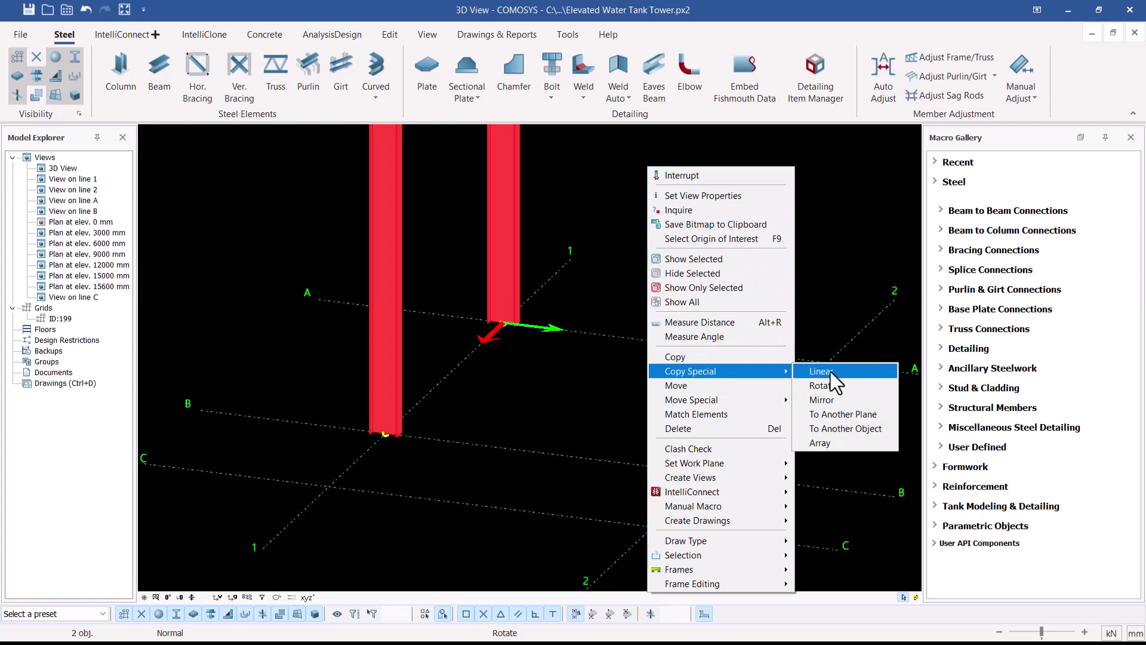
{"action": "left_click", "coordinate": [832, 371]}
{"action": "scroll", "coordinate": [420, 460], "scroll_direction": "up", "scroll_amount": 3}
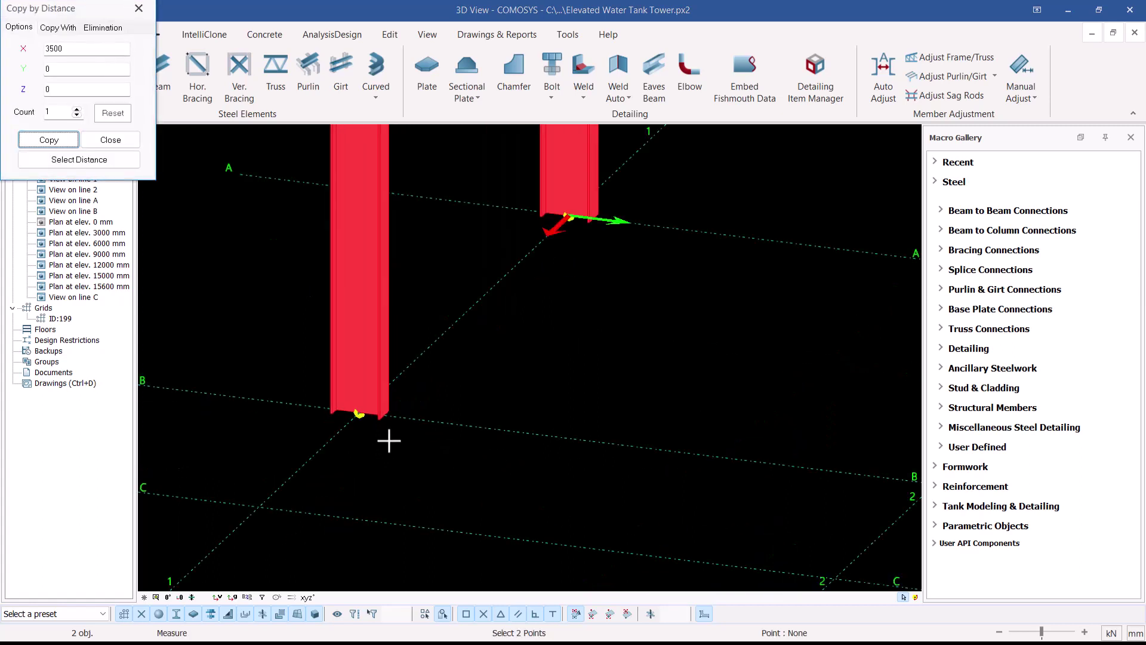
{"action": "left_click", "coordinate": [357, 419]}
{"action": "scroll", "coordinate": [418, 412], "scroll_direction": "down", "scroll_amount": 2}
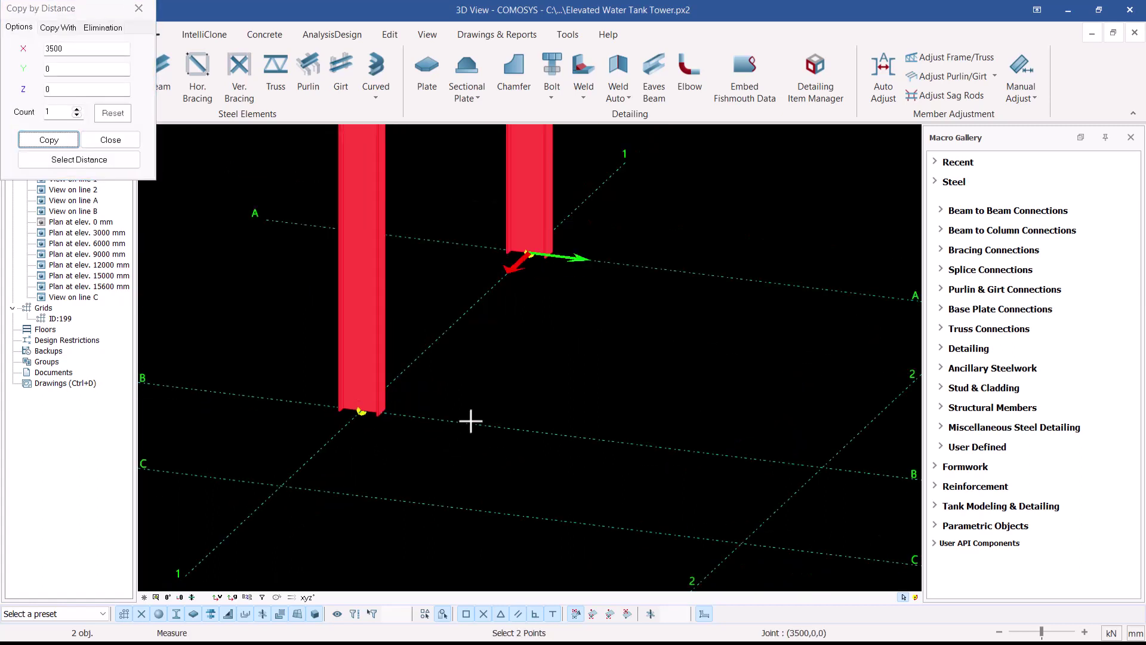
{"action": "left_click", "coordinate": [760, 460]}
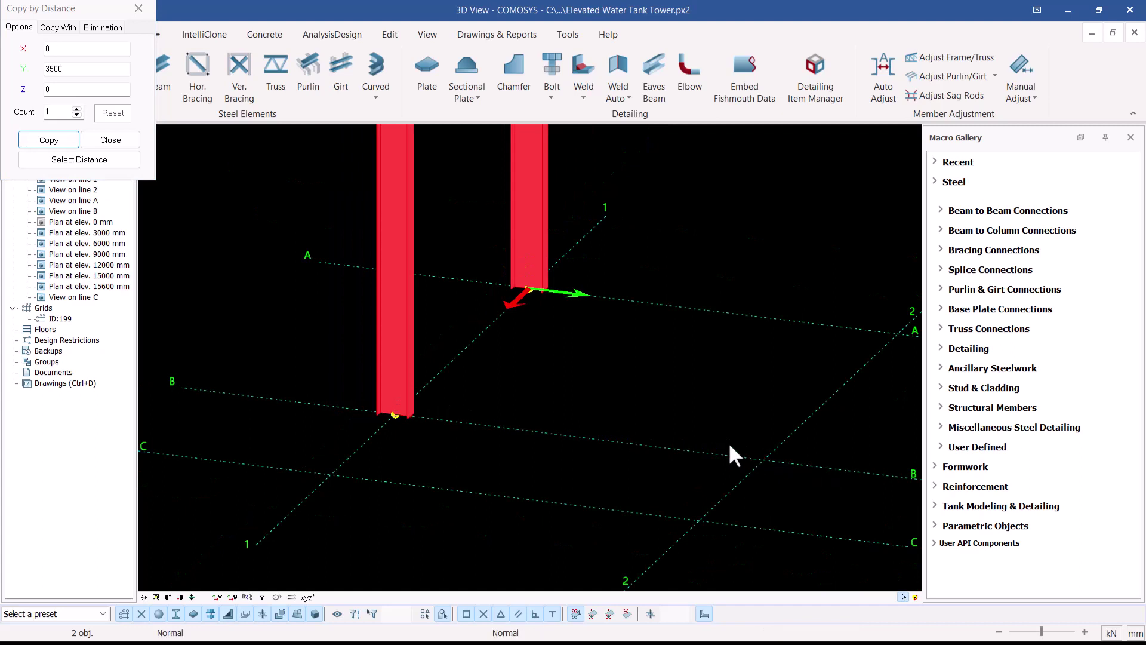
{"action": "left_click", "coordinate": [48, 141]}
{"action": "left_click", "coordinate": [111, 139]}
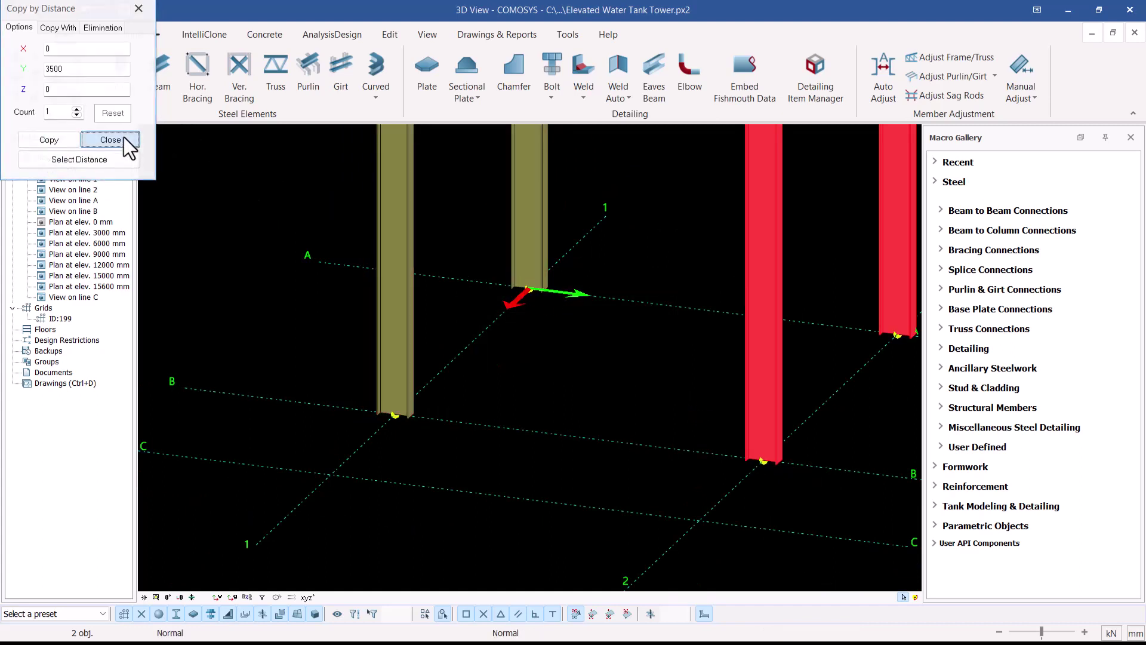
{"action": "scroll", "coordinate": [495, 419], "scroll_direction": "down", "scroll_amount": 3}
{"action": "key", "text": "Escape"}
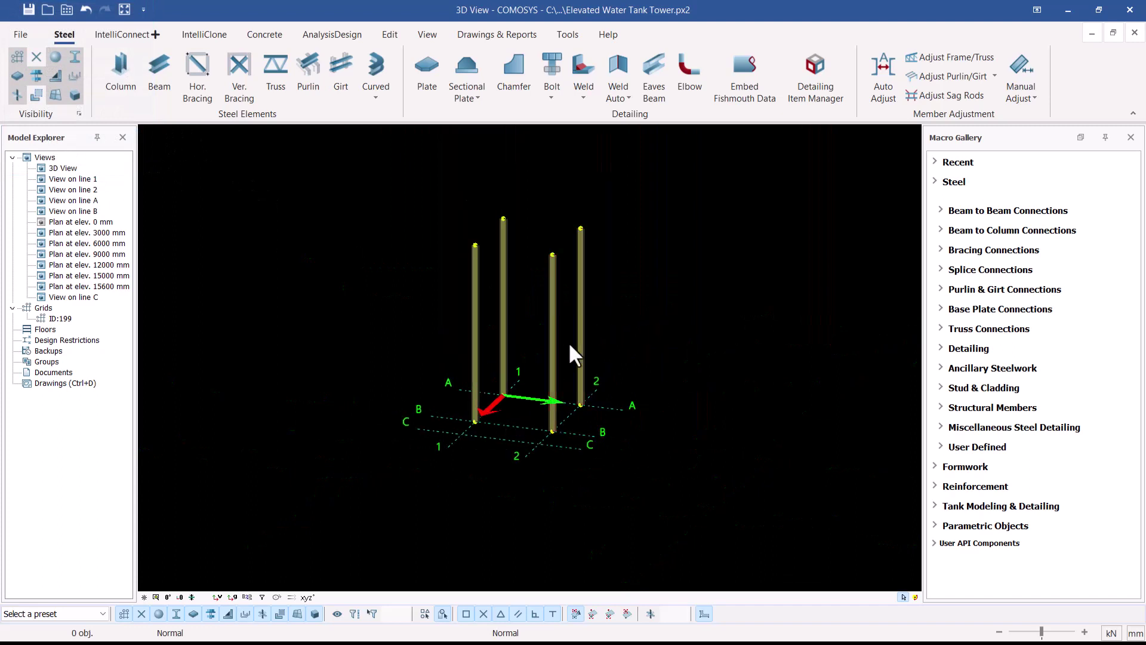
{"action": "scroll", "coordinate": [537, 293], "scroll_direction": "up", "scroll_amount": 4}
{"action": "scroll", "coordinate": [520, 279], "scroll_direction": "up", "scroll_amount": 2}
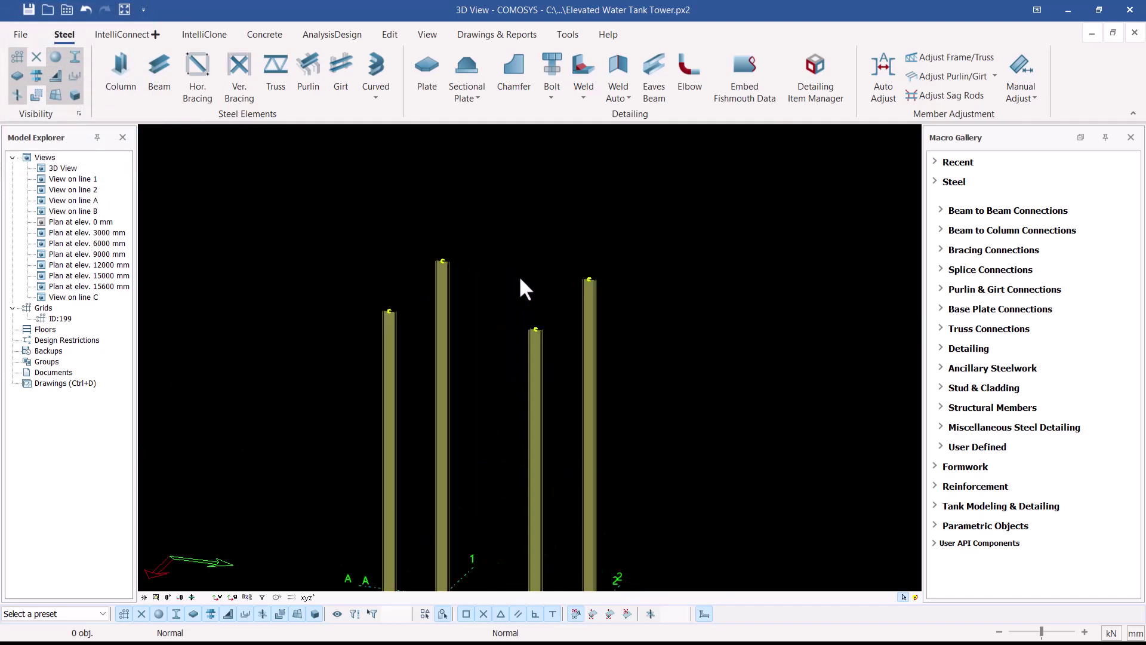
{"action": "scroll", "coordinate": [440, 379], "scroll_direction": "down", "scroll_amount": 5}
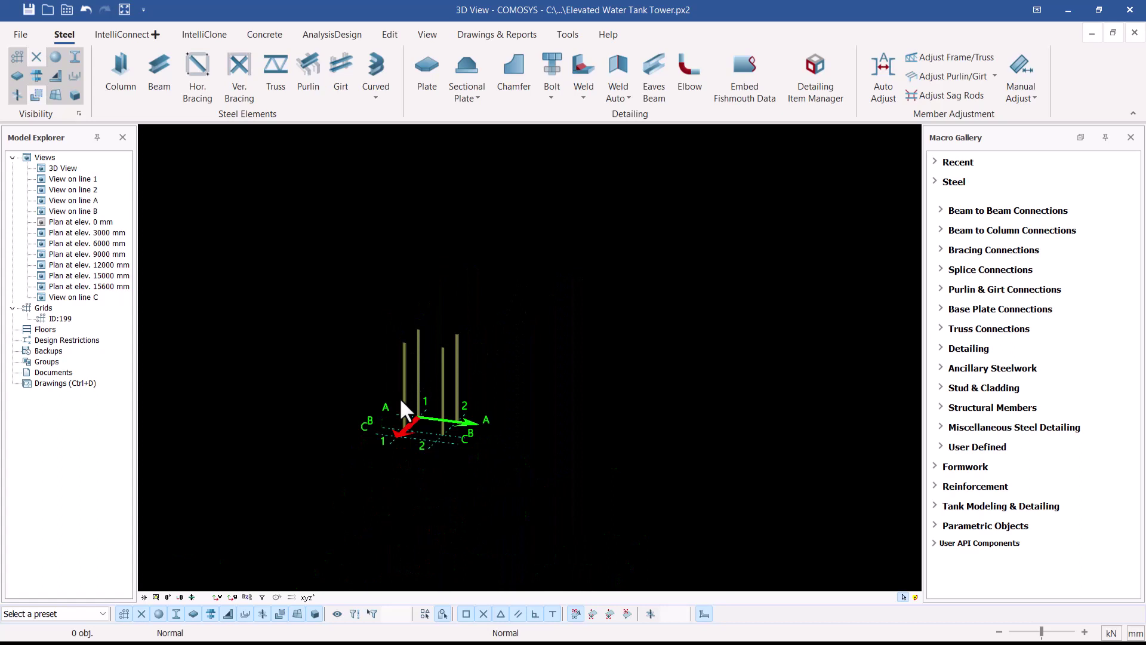
{"action": "scroll", "coordinate": [406, 411], "scroll_direction": "up", "scroll_amount": 5}
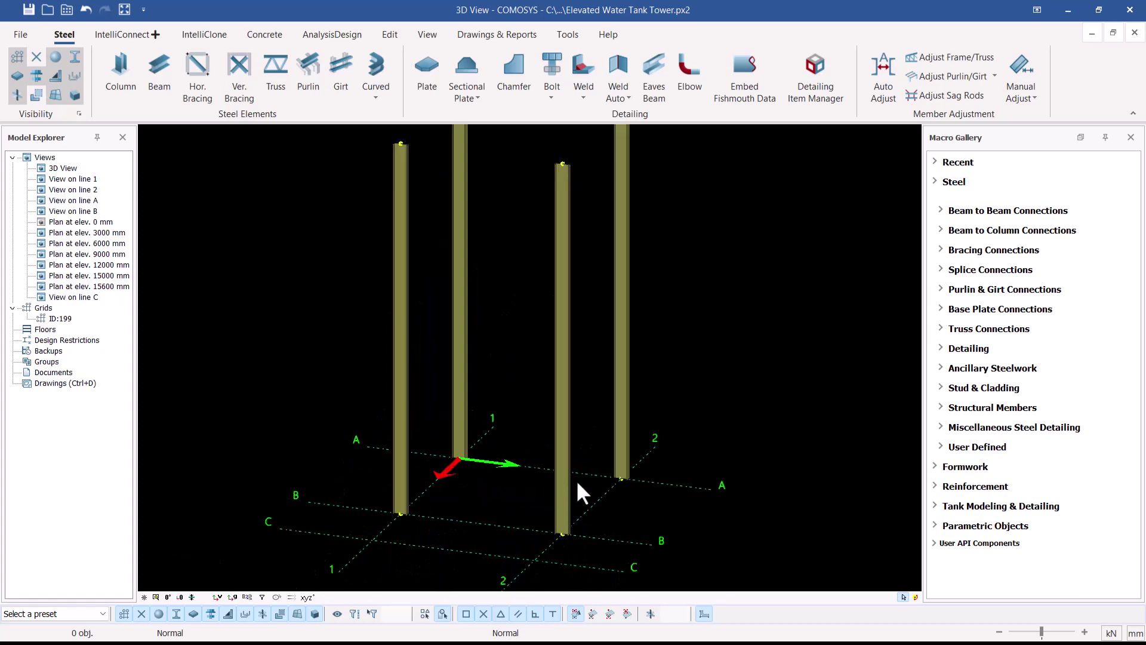
{"action": "scroll", "coordinate": [588, 481], "scroll_direction": "down", "scroll_amount": 1}
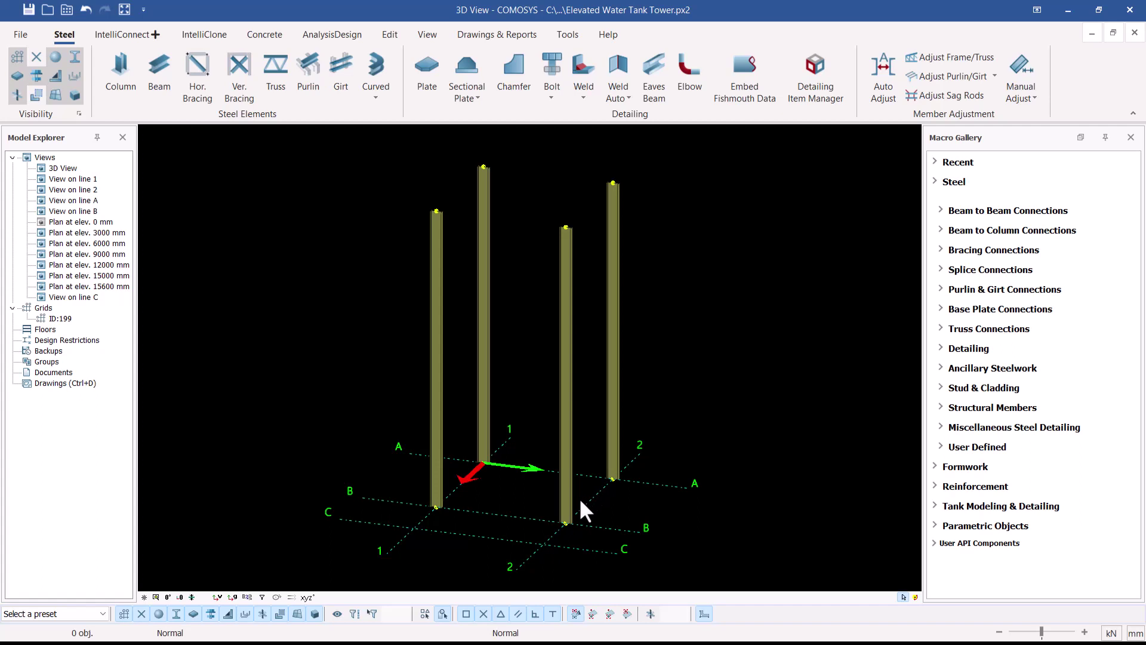
{"action": "scroll", "coordinate": [538, 522], "scroll_direction": "up", "scroll_amount": 2}
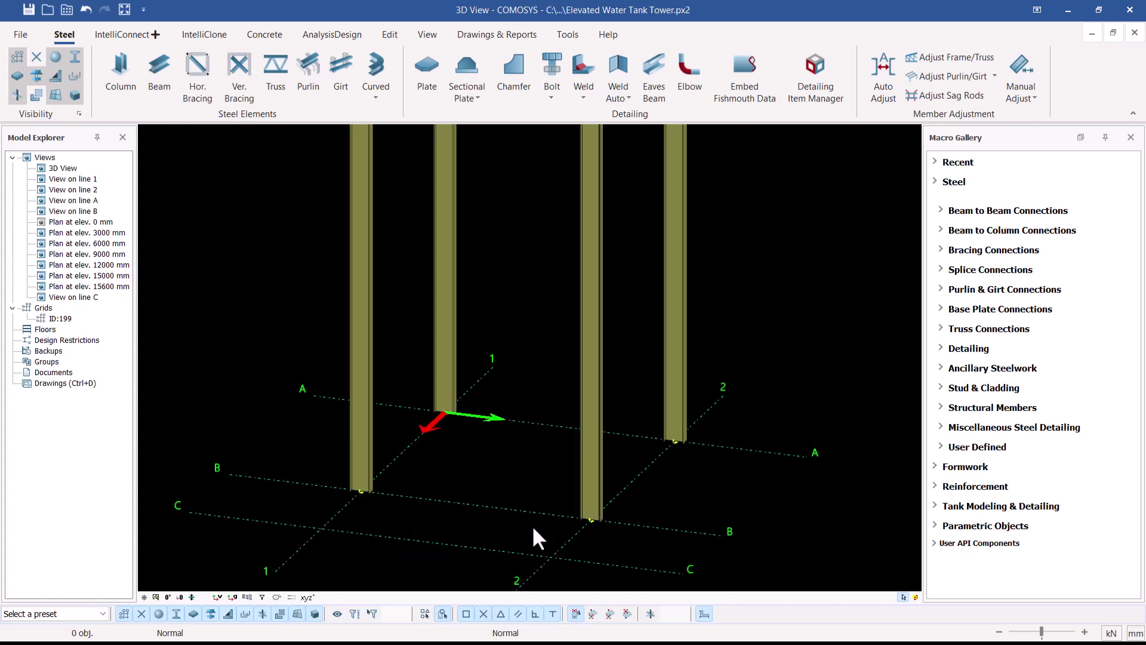
{"action": "double_click", "coordinate": [535, 511]}
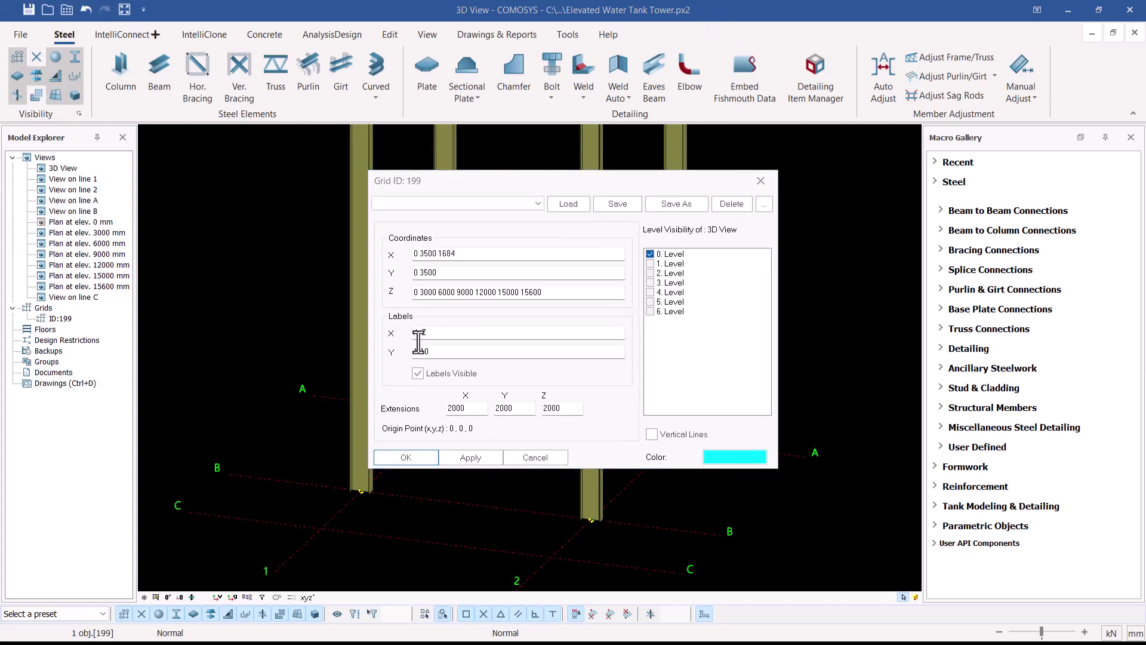
{"action": "mouse_move", "coordinate": [438, 291]}
{"action": "left_mouse_down"}
{"action": "mouse_move", "coordinate": [419, 291]}
{"action": "mouse_move", "coordinate": [470, 292]}
{"action": "mouse_move", "coordinate": [439, 292]}
{"action": "mouse_move", "coordinate": [468, 293]}
{"action": "mouse_move", "coordinate": [458, 293]}
{"action": "left_mouse_up"}
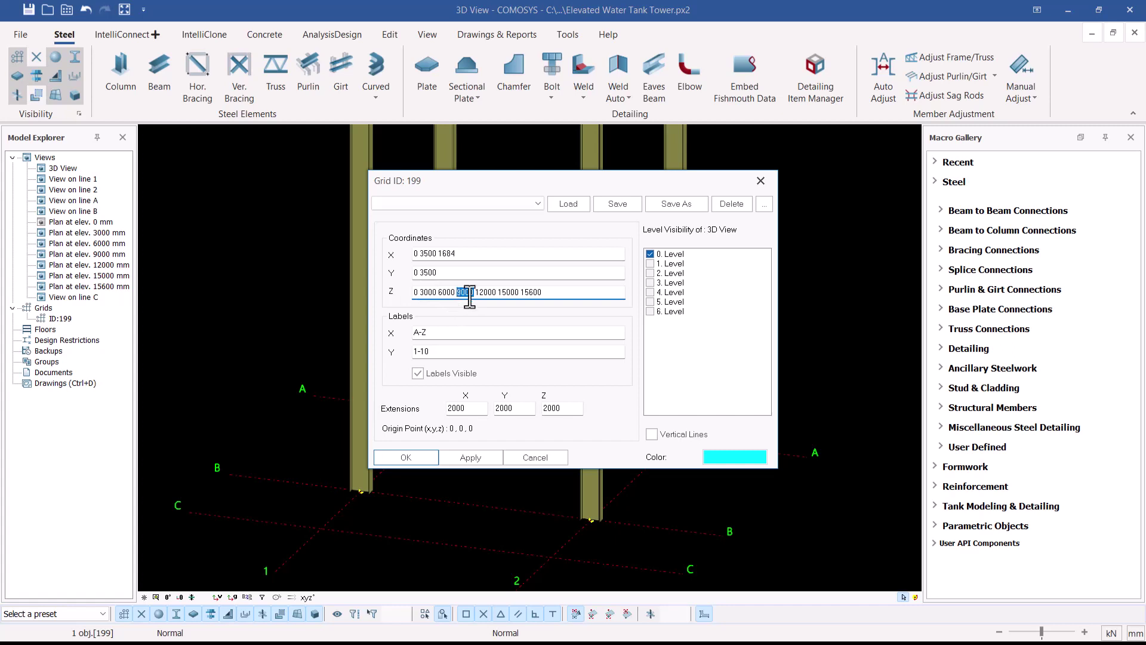
{"action": "left_click", "coordinate": [495, 292]}
{"action": "left_click", "coordinate": [759, 177]}
- Place a new column on the top joint of an 8000 mm column
{"action": "scroll", "coordinate": [560, 430], "scroll_direction": "down", "scroll_amount": 5}
{"action": "scroll", "coordinate": [518, 260], "scroll_direction": "up", "scroll_amount": 5}
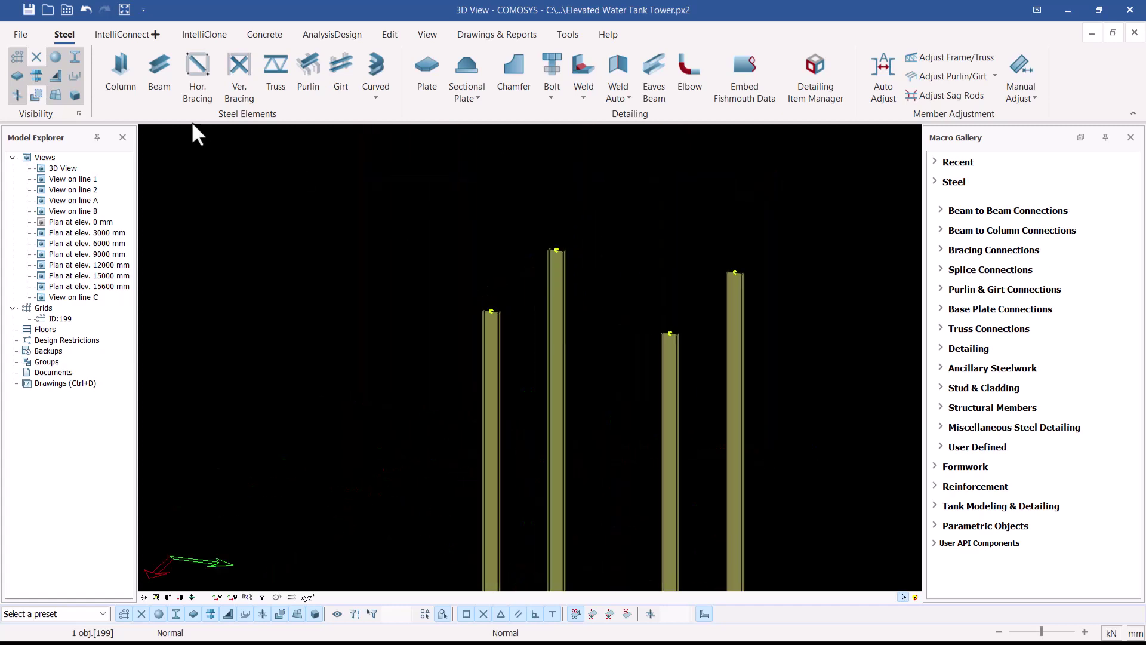
{"action": "left_click", "coordinate": [120, 67]}
{"action": "scroll", "coordinate": [550, 346], "scroll_direction": "up", "scroll_amount": 5}
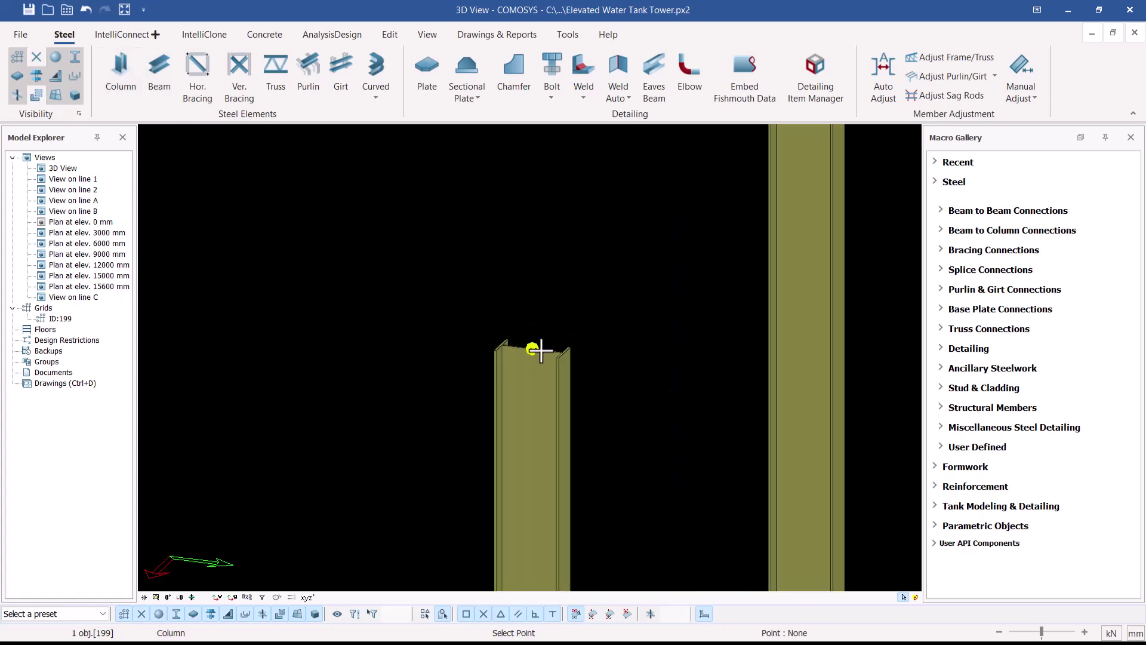
{"action": "left_click", "coordinate": [531, 351]}
{"action": "right_click", "coordinate": [627, 242]}
{"action": "left_click", "coordinate": [657, 249]}
{"action": "scroll", "coordinate": [537, 437], "scroll_direction": "down", "scroll_amount": 3}
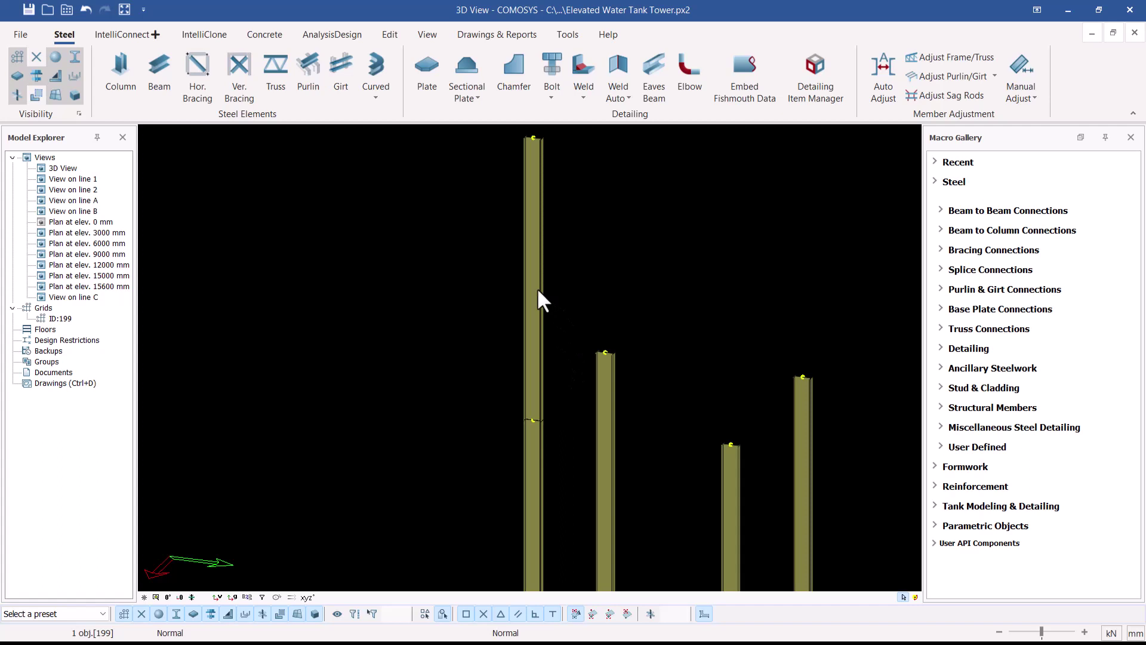
{"action": "scroll", "coordinate": [537, 445], "scroll_direction": "up", "scroll_amount": 3}
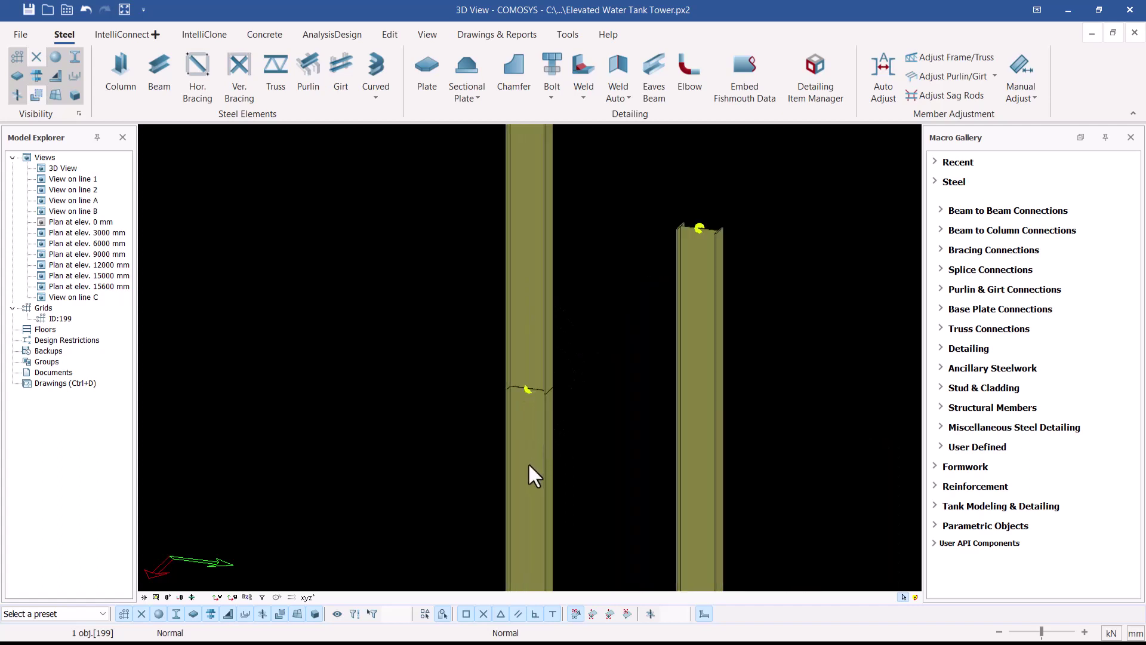
{"action": "left_click", "coordinate": [530, 466]}
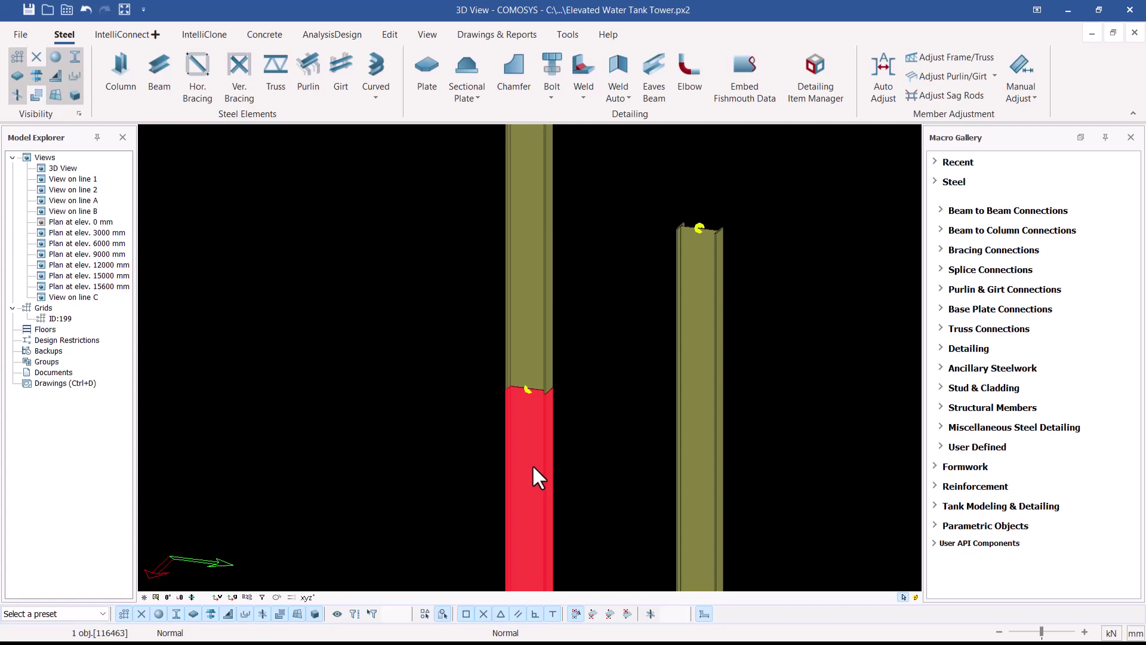
- Set the upper column's length to 7000 instead of 5000 and apply it
{"action": "double_click", "coordinate": [533, 236]}
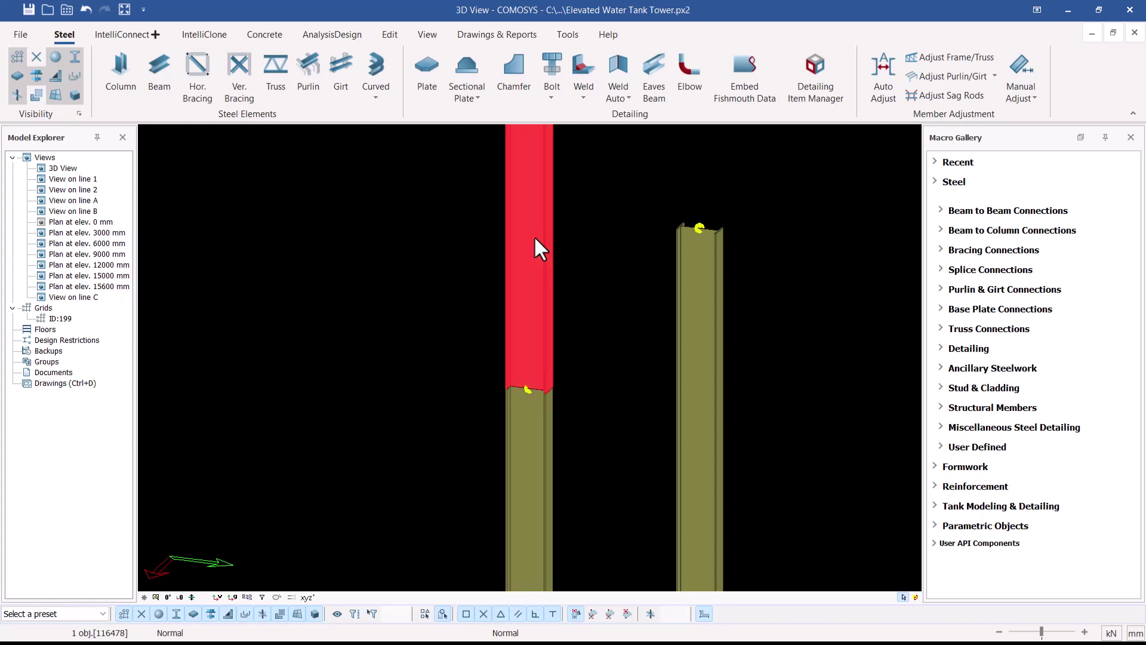
{"action": "left_click", "coordinate": [512, 385]}
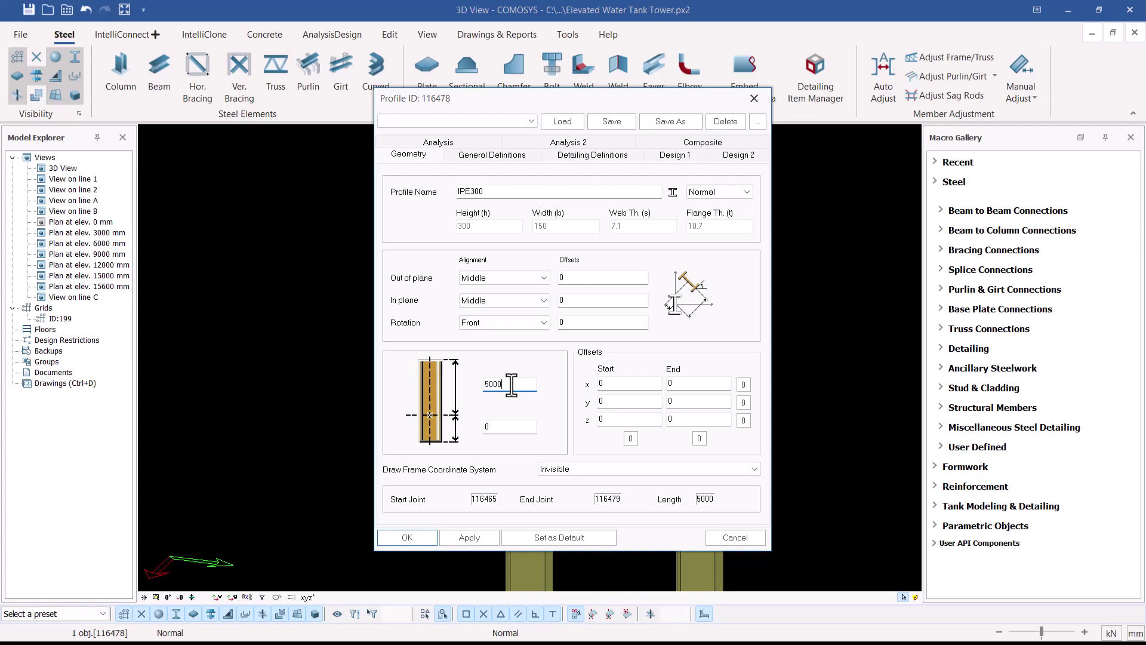
{"action": "left_click_drag", "start_coordinate": [512, 385], "coordinate": [463, 388]}
{"action": "left_click", "coordinate": [471, 538]}
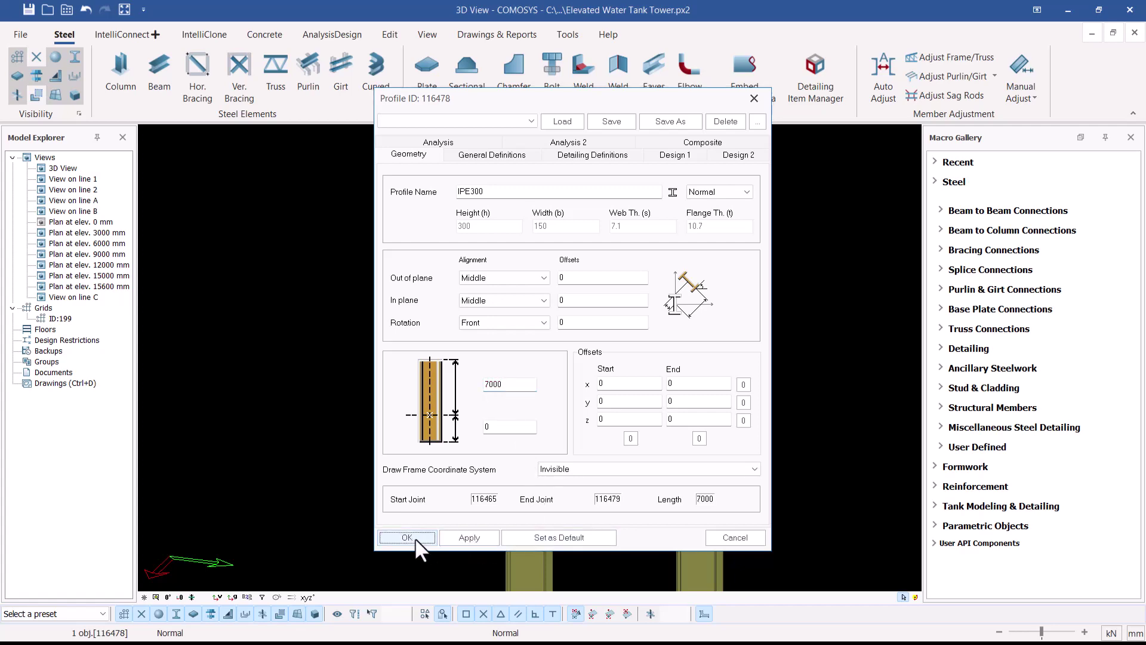
{"action": "left_click", "coordinate": [391, 537]}
- Copy the upper column onto the tops of the other three base columns
{"action": "right_click", "coordinate": [609, 255]}
{"action": "left_click", "coordinate": [646, 422]}
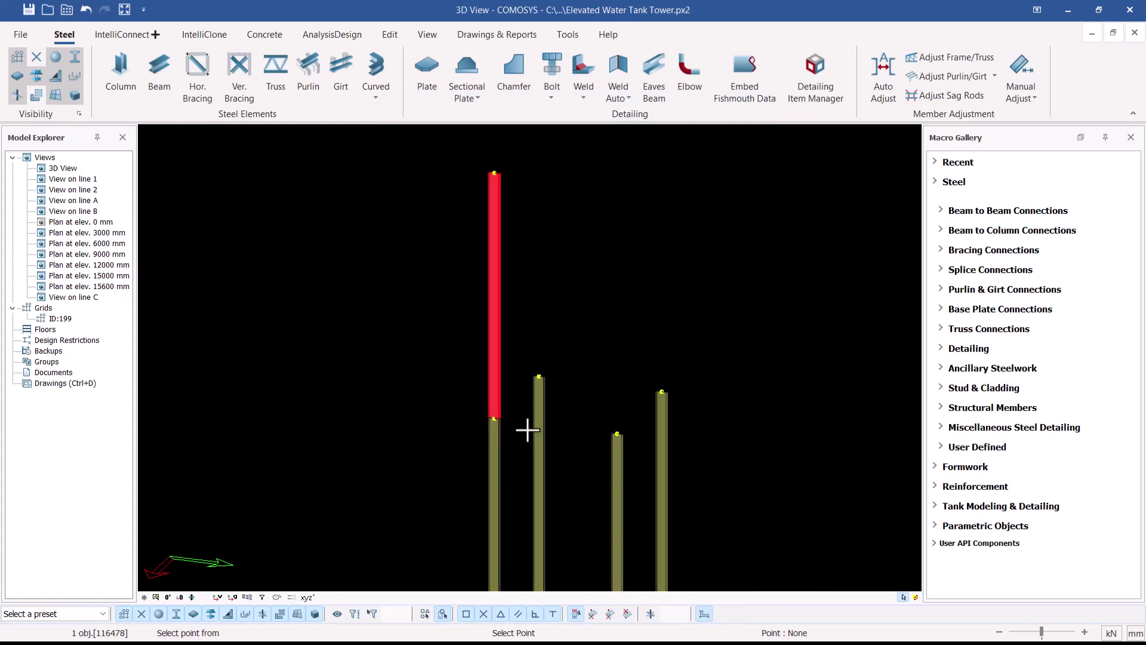
{"action": "scroll", "coordinate": [525, 427], "scroll_direction": "up", "scroll_amount": 3}
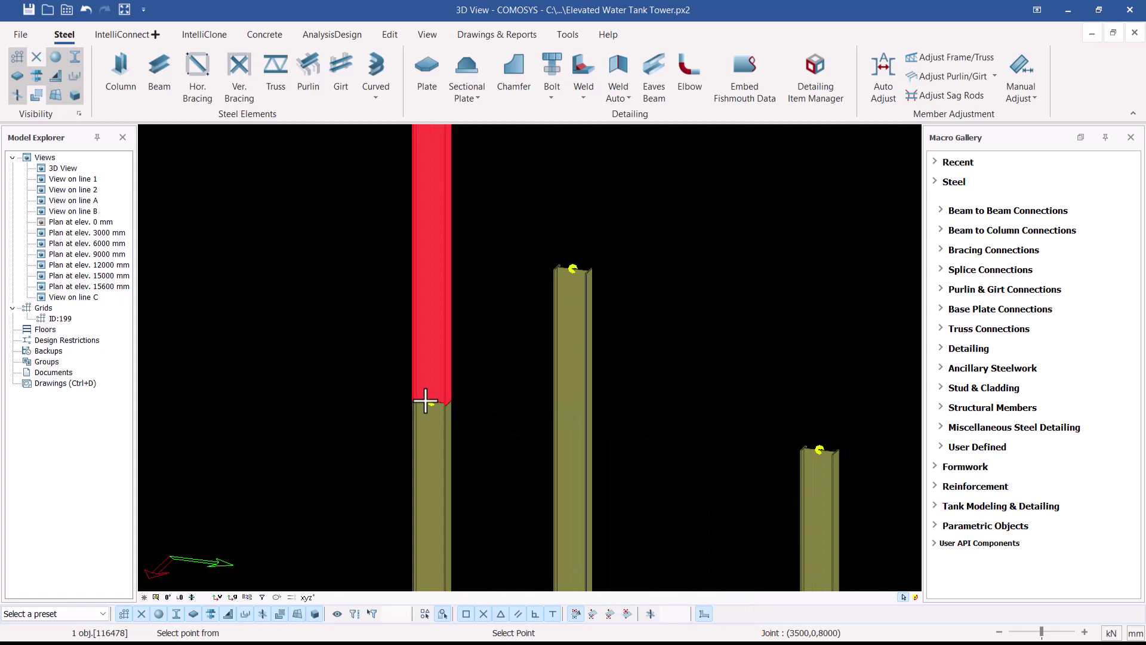
{"action": "left_click", "coordinate": [430, 404]}
{"action": "scroll", "coordinate": [571, 273], "scroll_direction": "up", "scroll_amount": 2}
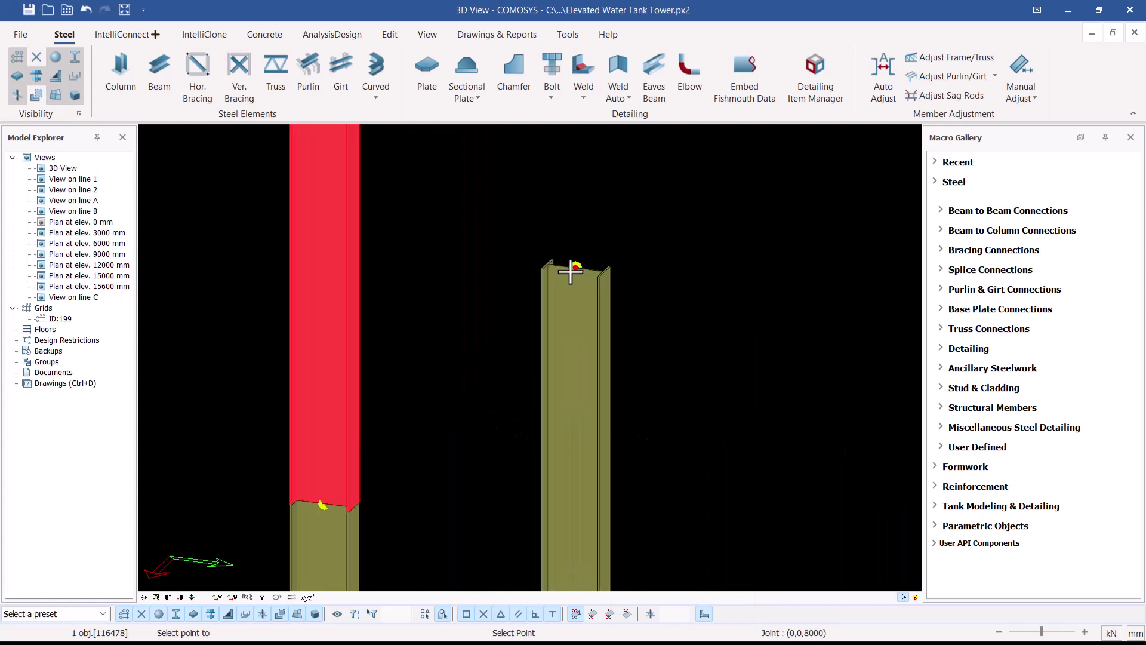
{"action": "left_click", "coordinate": [572, 270]}
{"action": "scroll", "coordinate": [537, 274], "scroll_direction": "down", "scroll_amount": 3}
{"action": "scroll", "coordinate": [740, 392], "scroll_direction": "up", "scroll_amount": 1}
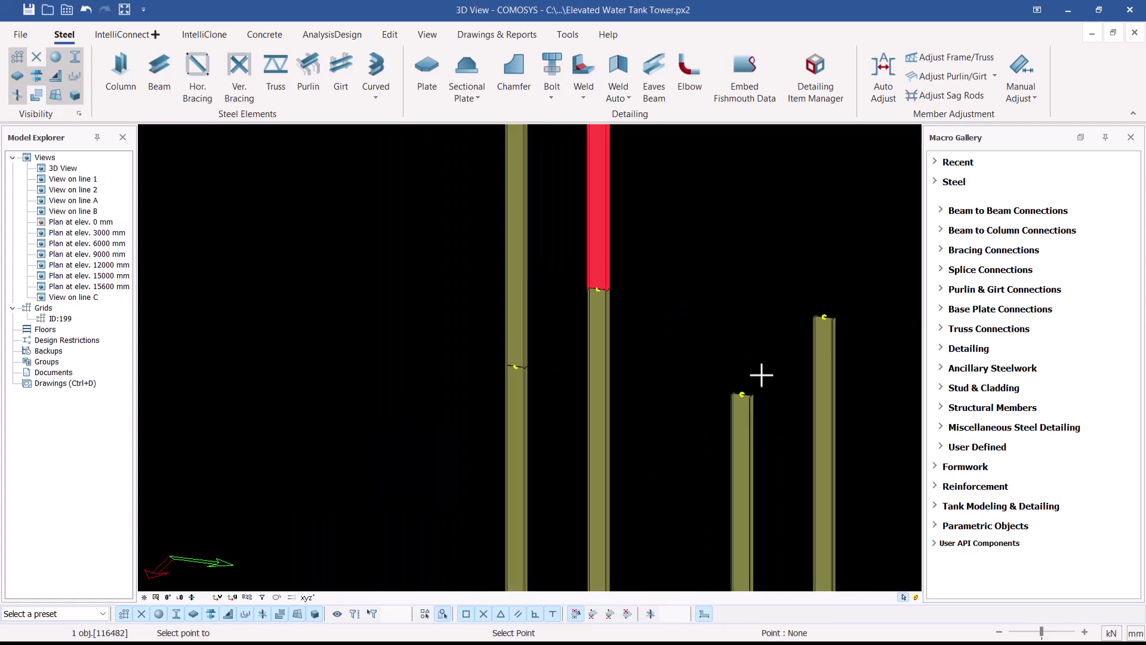
{"action": "left_click", "coordinate": [738, 396]}
{"action": "scroll", "coordinate": [650, 410], "scroll_direction": "down", "scroll_amount": 1}
{"action": "left_click", "coordinate": [788, 327]}
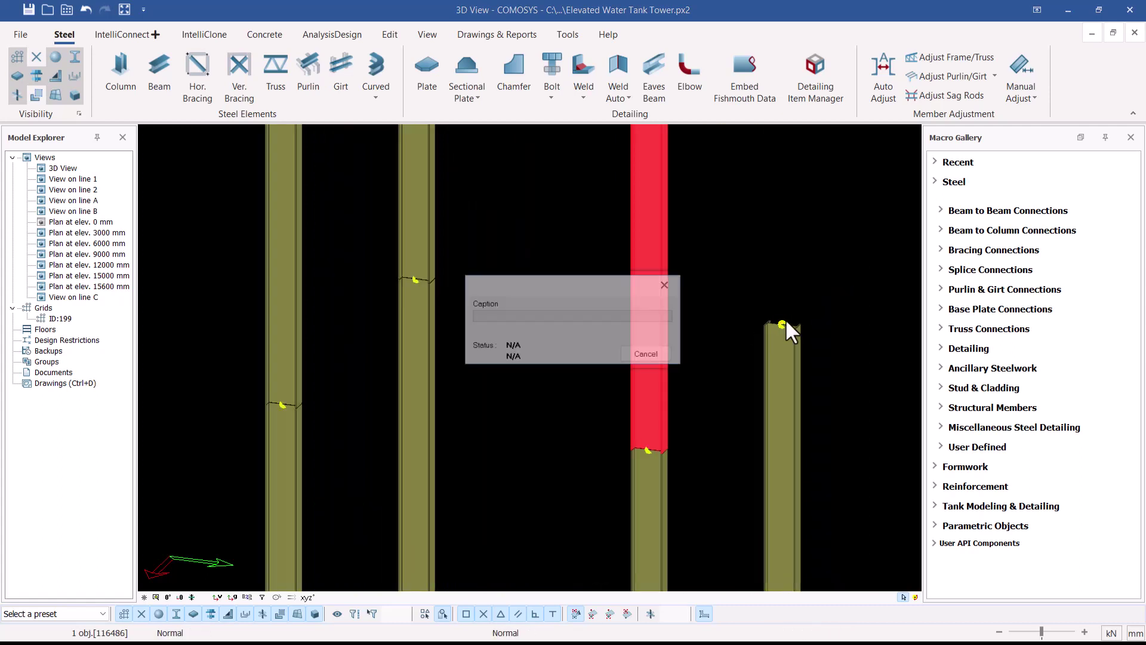
{"action": "key", "text": "Escape"}
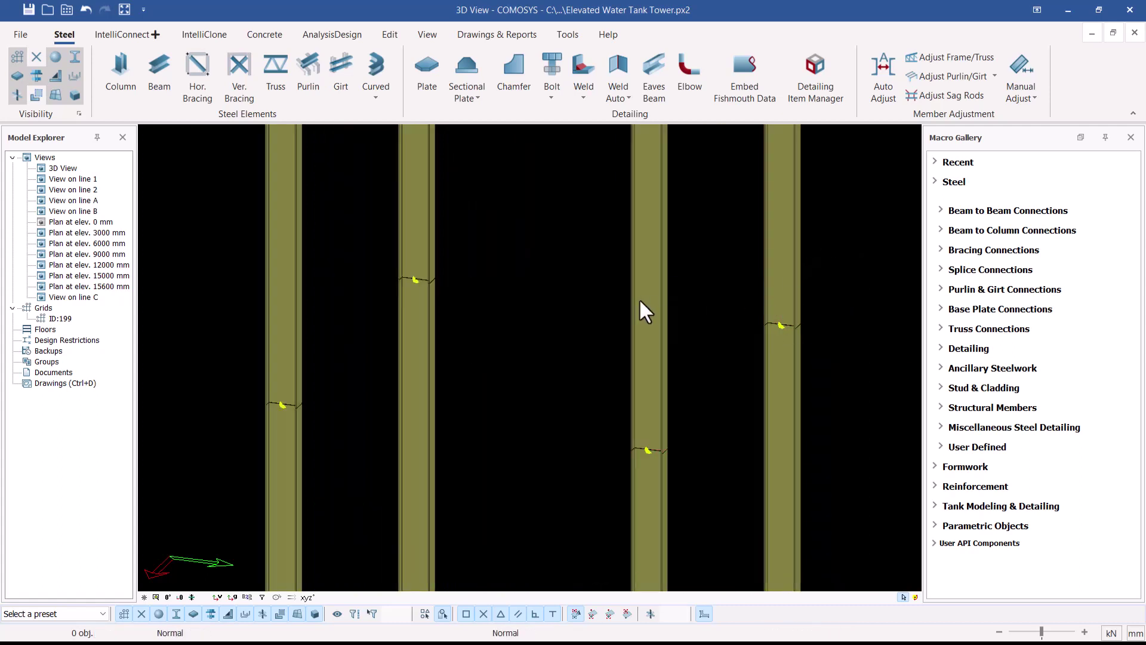
- Open the 3D view's properties dialog
{"action": "scroll", "coordinate": [637, 296], "scroll_direction": "down", "scroll_amount": 4}
{"action": "scroll", "coordinate": [618, 184], "scroll_direction": "up", "scroll_amount": 2}
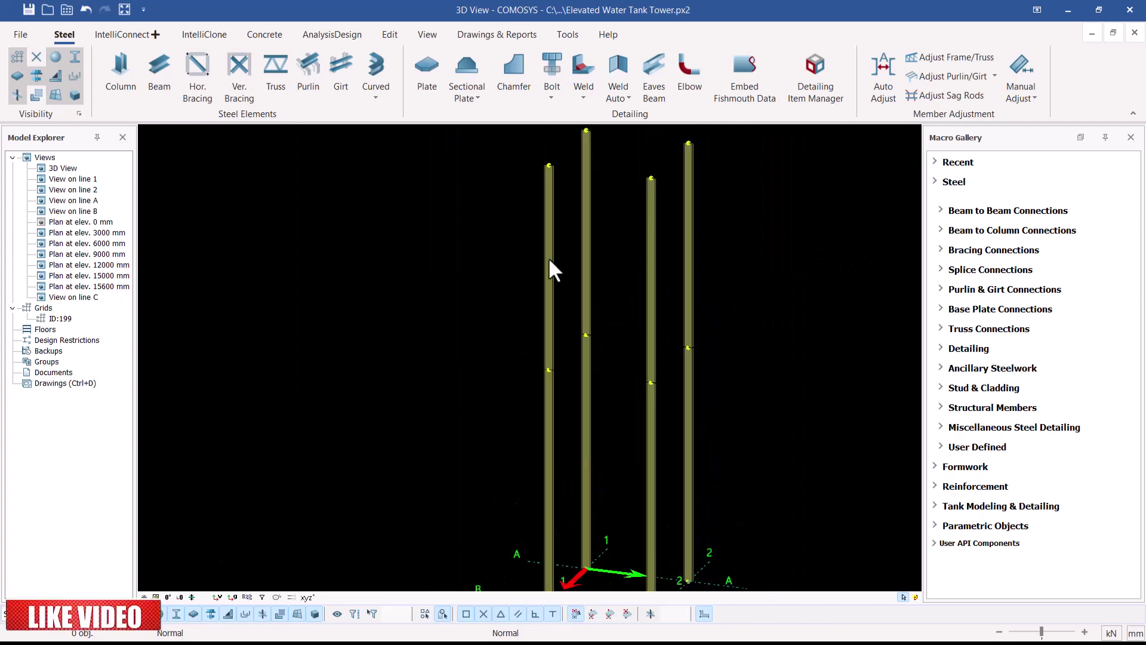
{"action": "scroll", "coordinate": [626, 355], "scroll_direction": "down", "scroll_amount": 1}
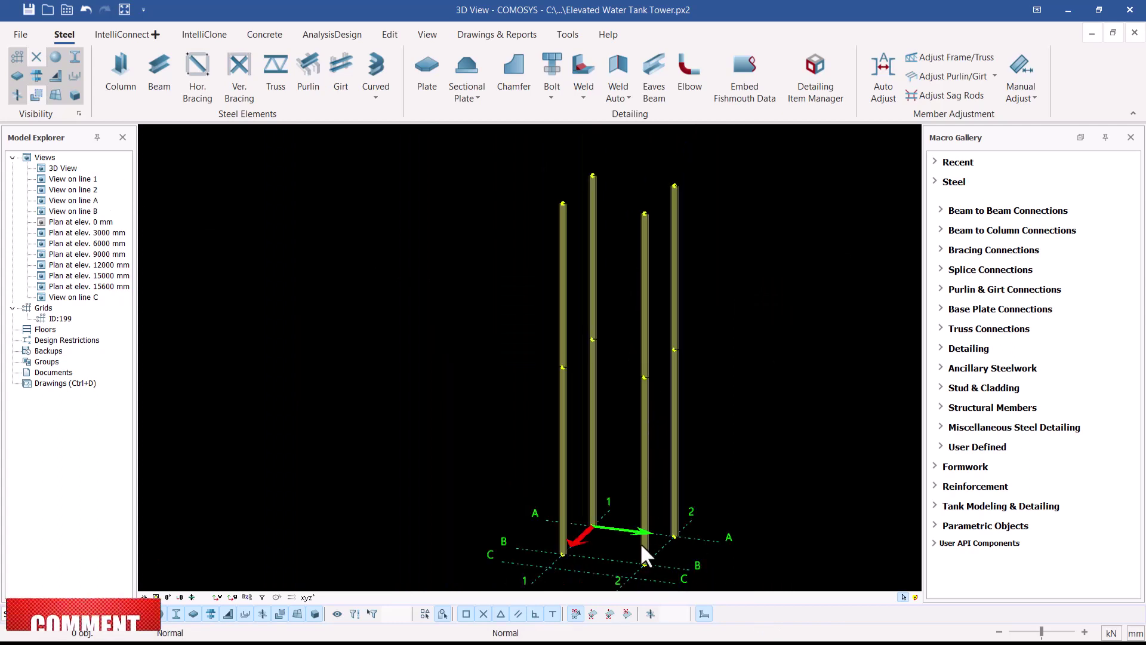
{"action": "scroll", "coordinate": [643, 545], "scroll_direction": "up", "scroll_amount": 3}
{"action": "double_click", "coordinate": [637, 487]}
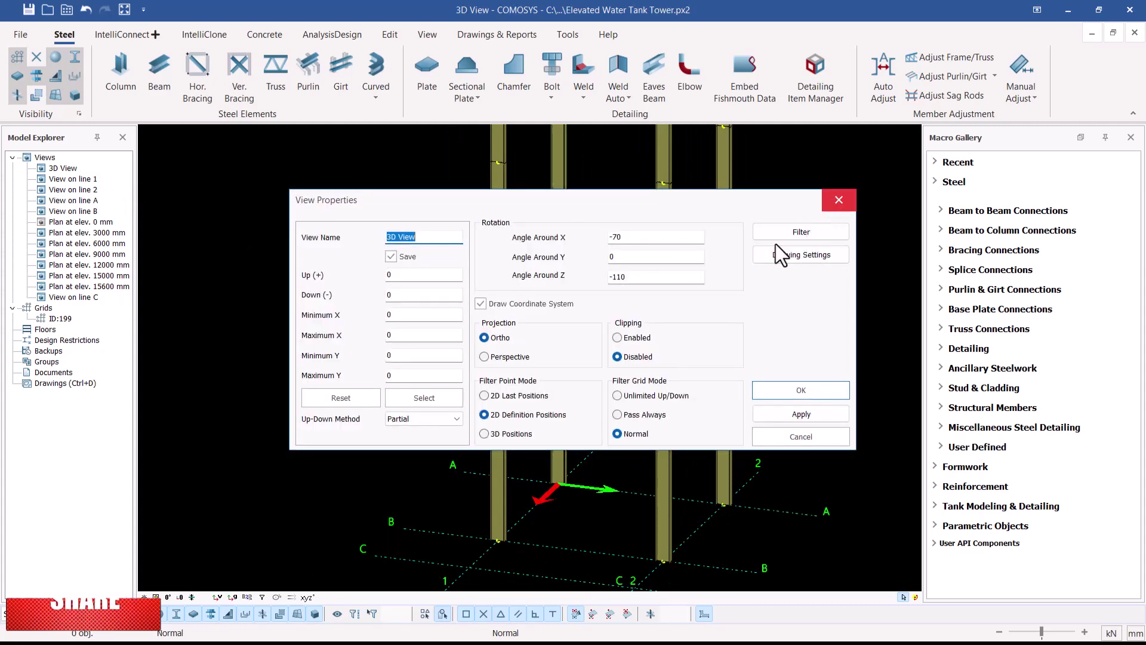
- Close View Properties, then review Grid ID 199's Z levels 0–15600 and close it unchanged
{"action": "left_click", "coordinate": [838, 199]}
{"action": "double_click", "coordinate": [630, 489]}
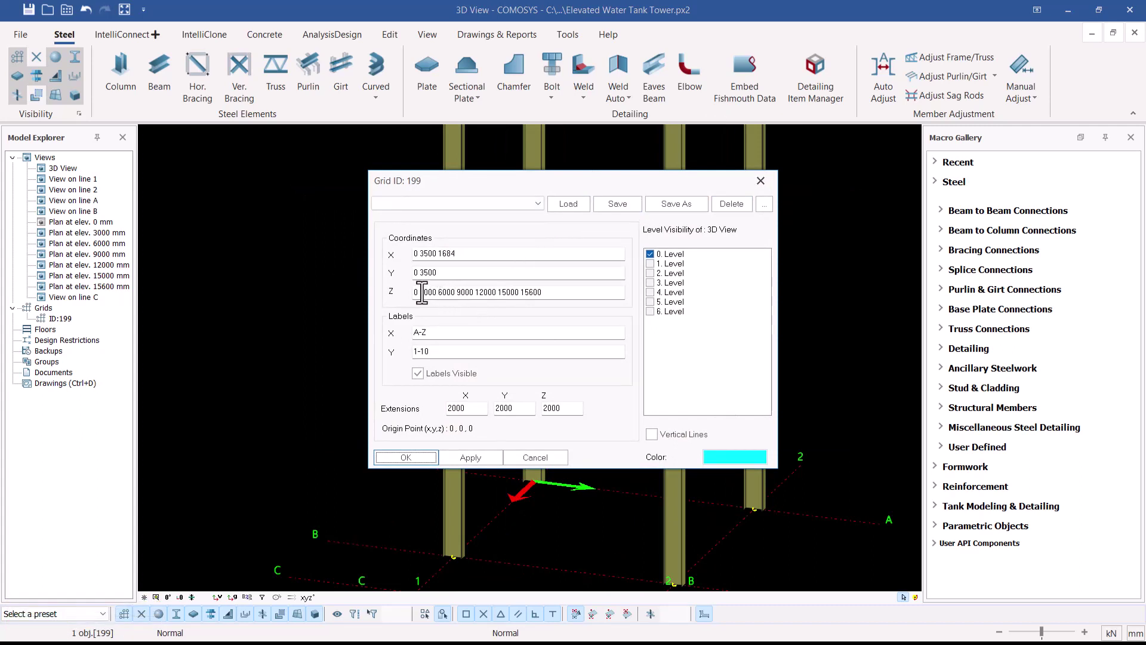
{"action": "left_click", "coordinate": [520, 292]}
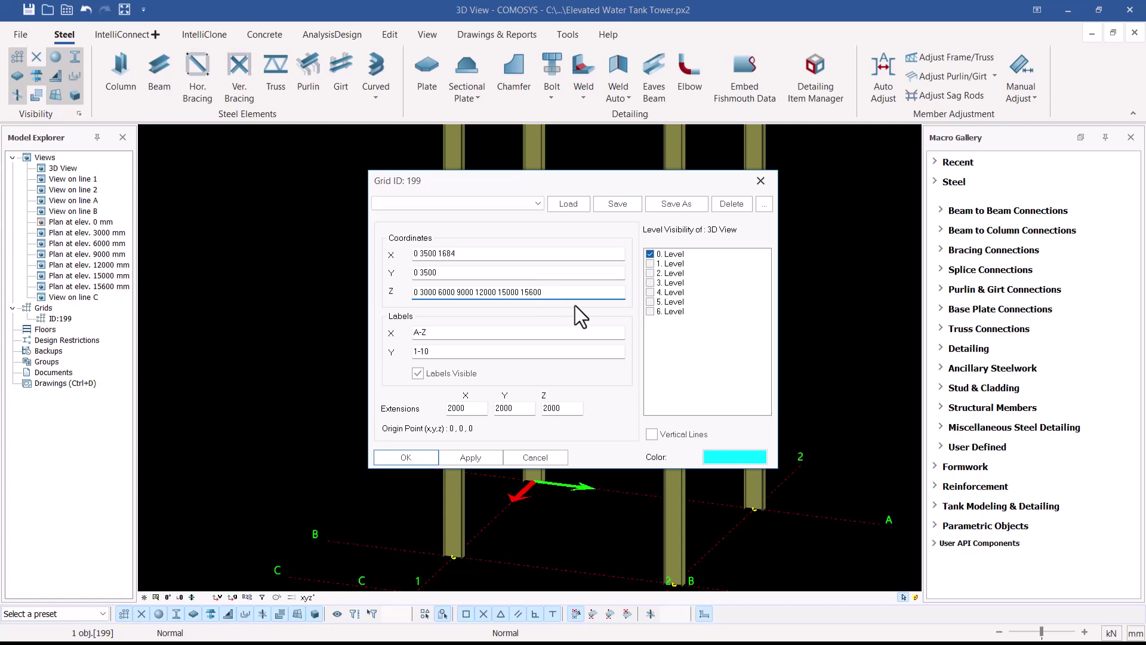
{"action": "left_click", "coordinate": [761, 180]}
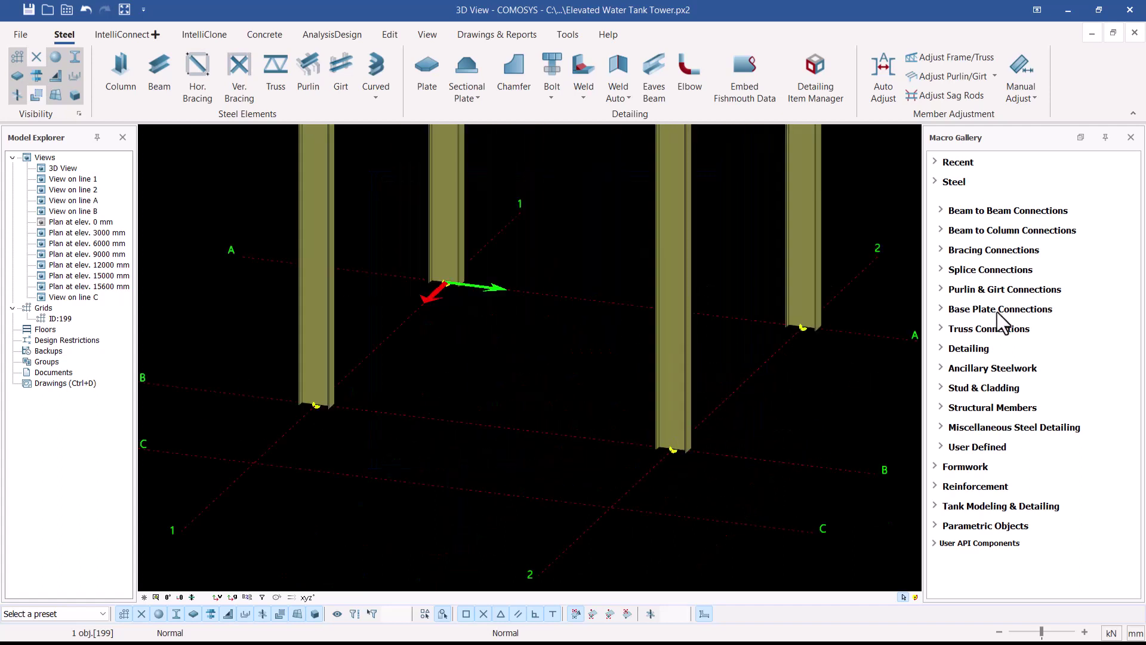
- Place a stiffened base plate macro from Base Plate Connections at one column's foot
{"action": "left_click", "coordinate": [941, 309]}
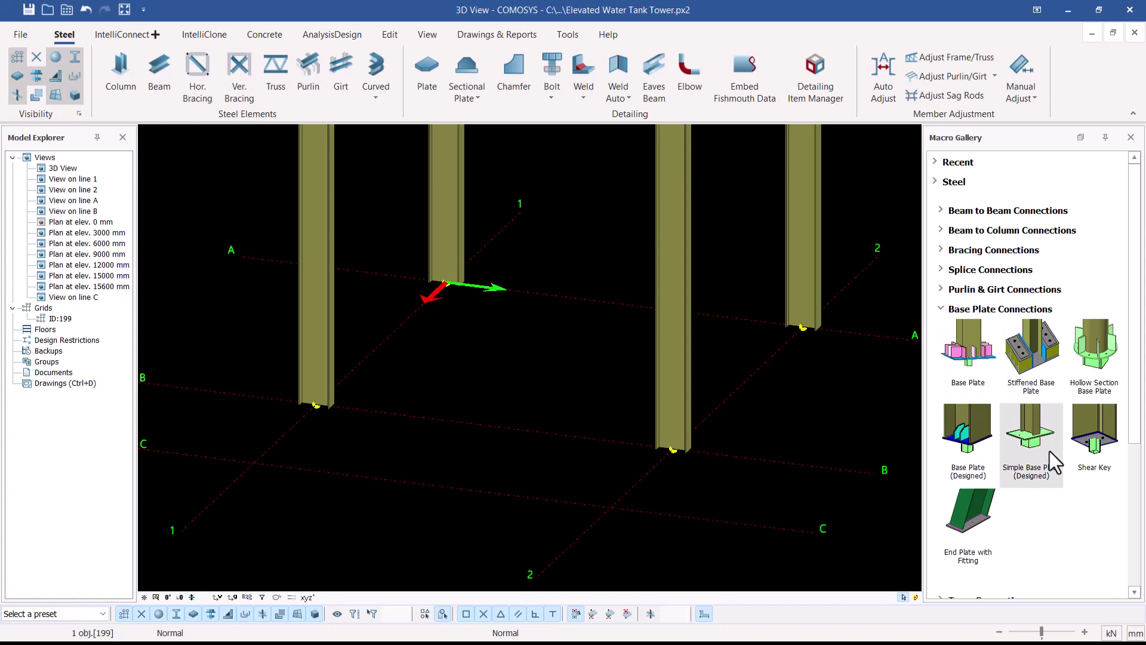
{"action": "left_click", "coordinate": [970, 359]}
{"action": "scroll", "coordinate": [681, 463], "scroll_direction": "up", "scroll_amount": 5}
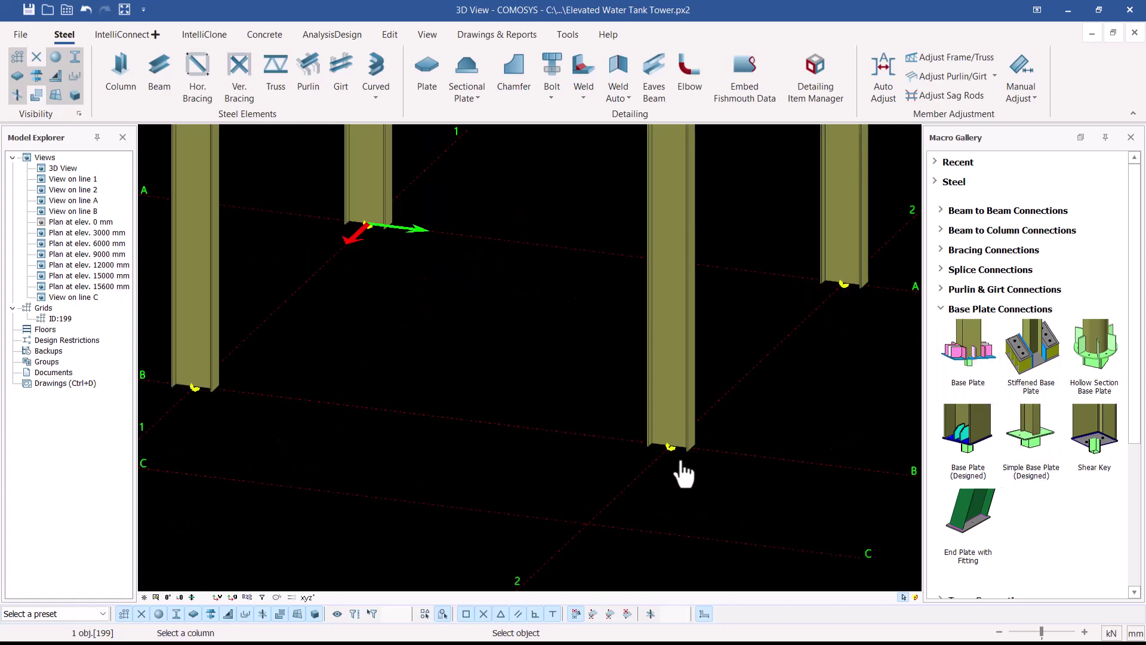
{"action": "left_click", "coordinate": [657, 387]}
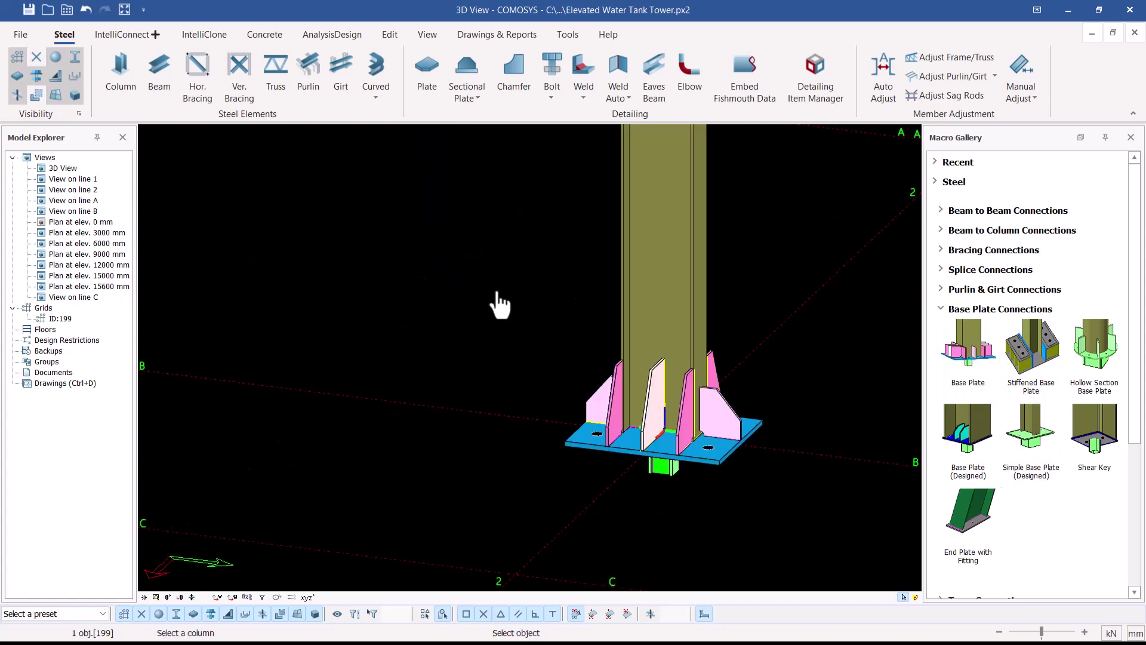
- Select the new base plate and open its connection settings, macro 116494
{"action": "scroll", "coordinate": [737, 452], "scroll_direction": "up", "scroll_amount": 2}
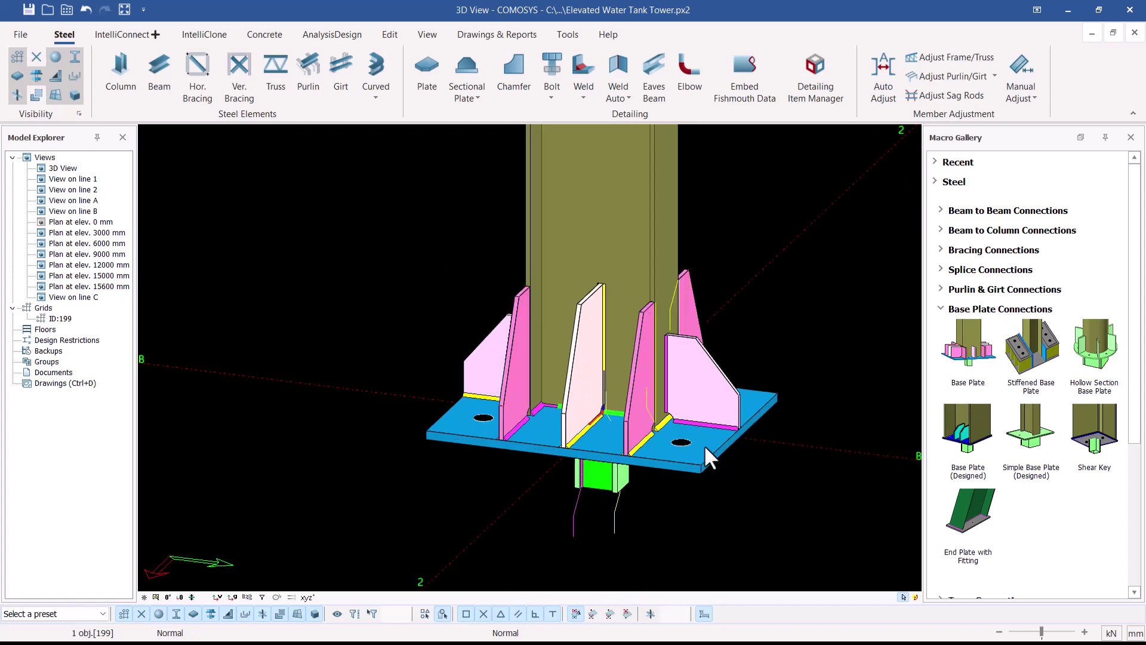
{"action": "scroll", "coordinate": [726, 427], "scroll_direction": "down", "scroll_amount": 5}
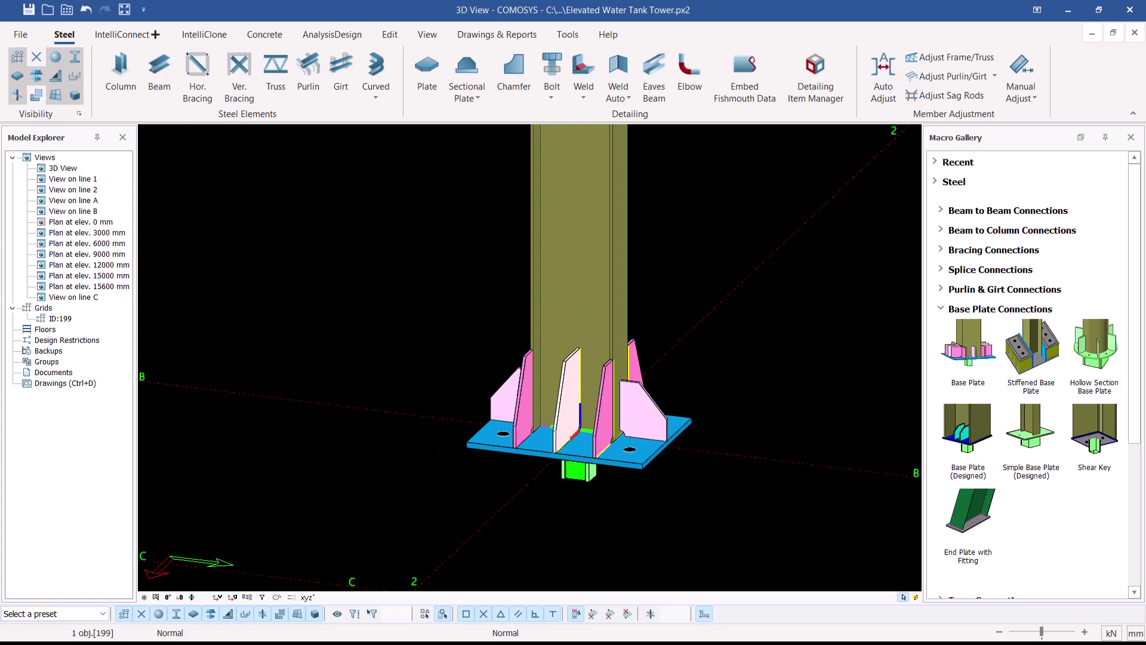
{"action": "scroll", "coordinate": [597, 440], "scroll_direction": "up", "scroll_amount": 4}
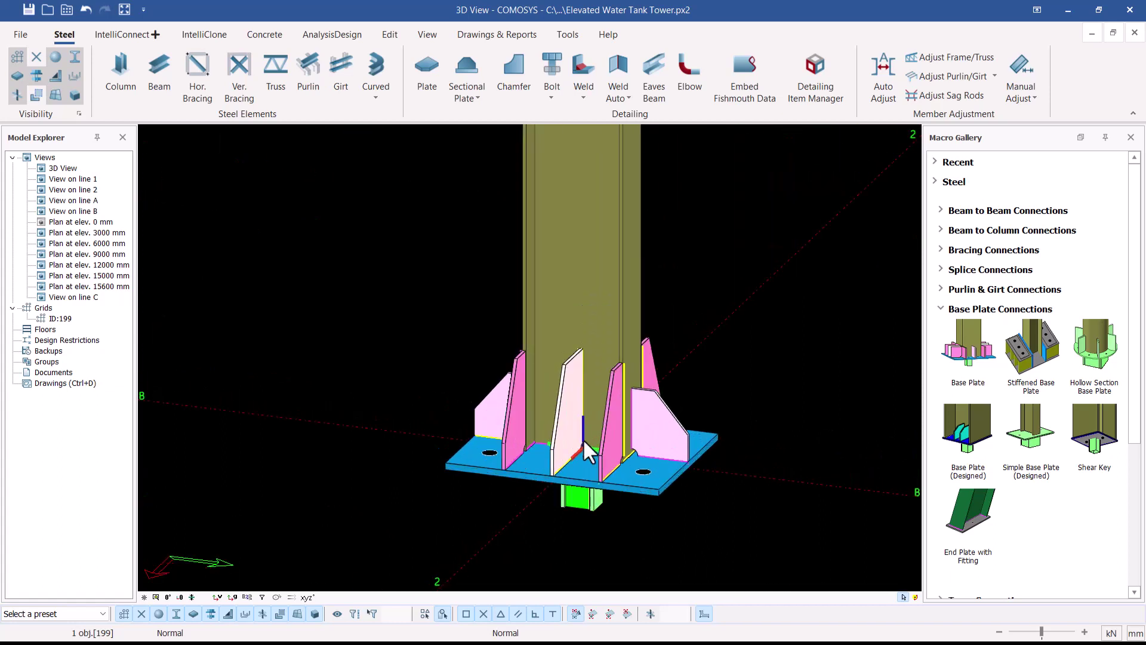
{"action": "left_click", "coordinate": [667, 478]}
{"action": "key", "text": "Escape"}
{"action": "key", "text": "Return"}
- Load and apply the IPE_300 BASE PLATE WITHOUT STIFFENER preset to the base plate
{"action": "left_click_drag", "start_coordinate": [375, 124], "coordinate": [757, 160]}
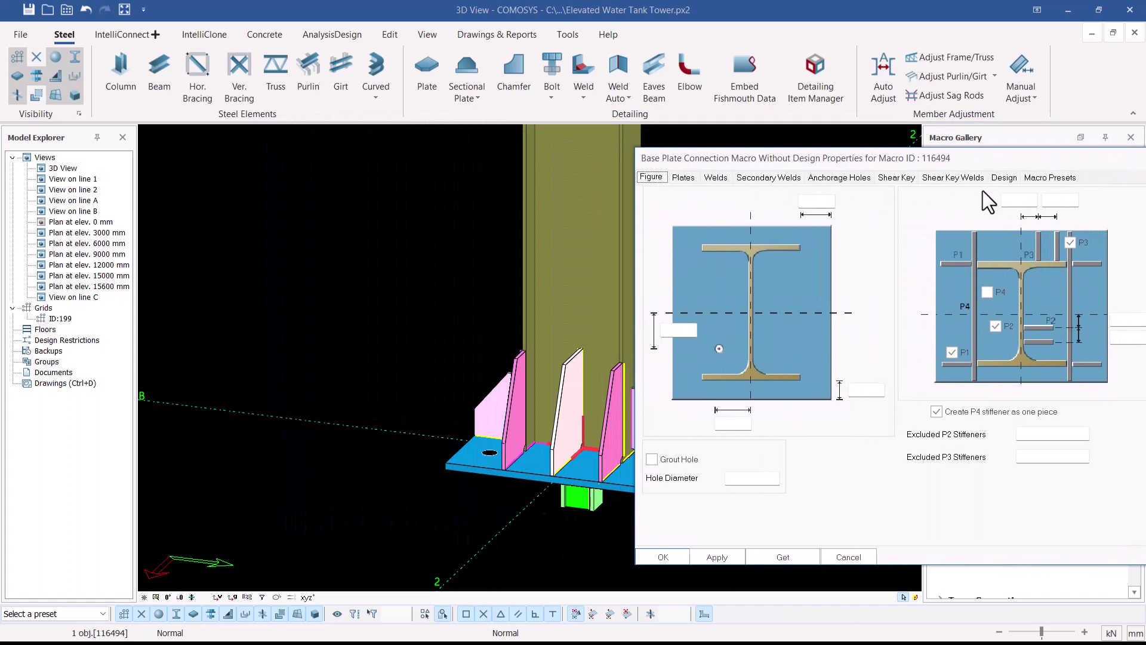
{"action": "left_click", "coordinate": [1068, 179]}
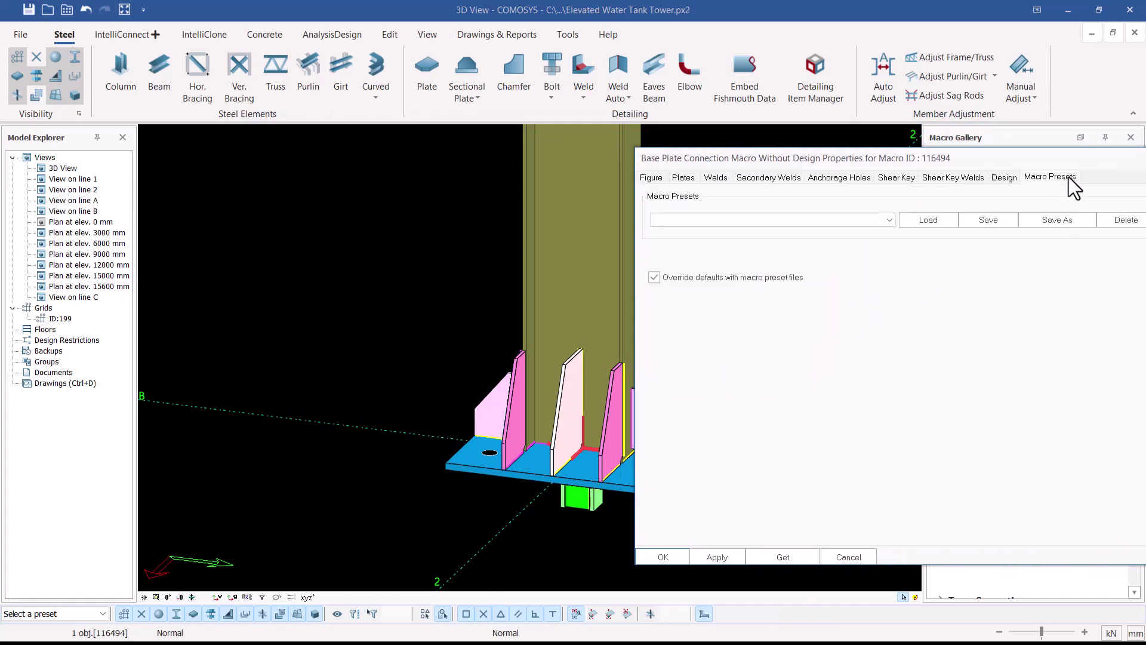
{"action": "left_click", "coordinate": [884, 221]}
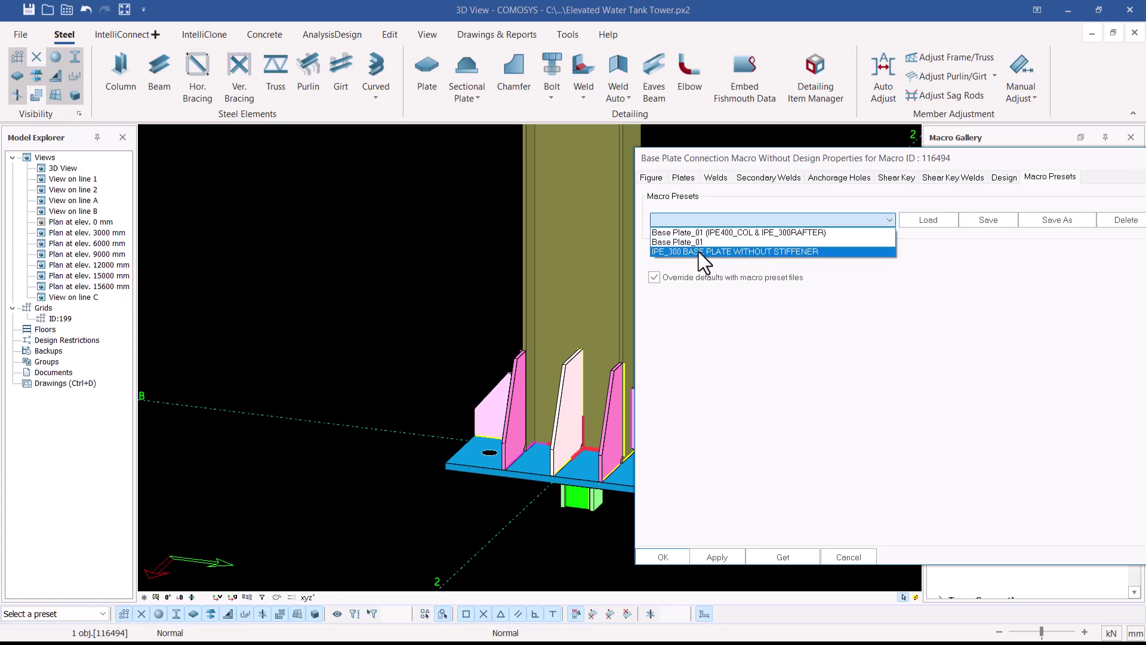
{"action": "left_click", "coordinate": [763, 252]}
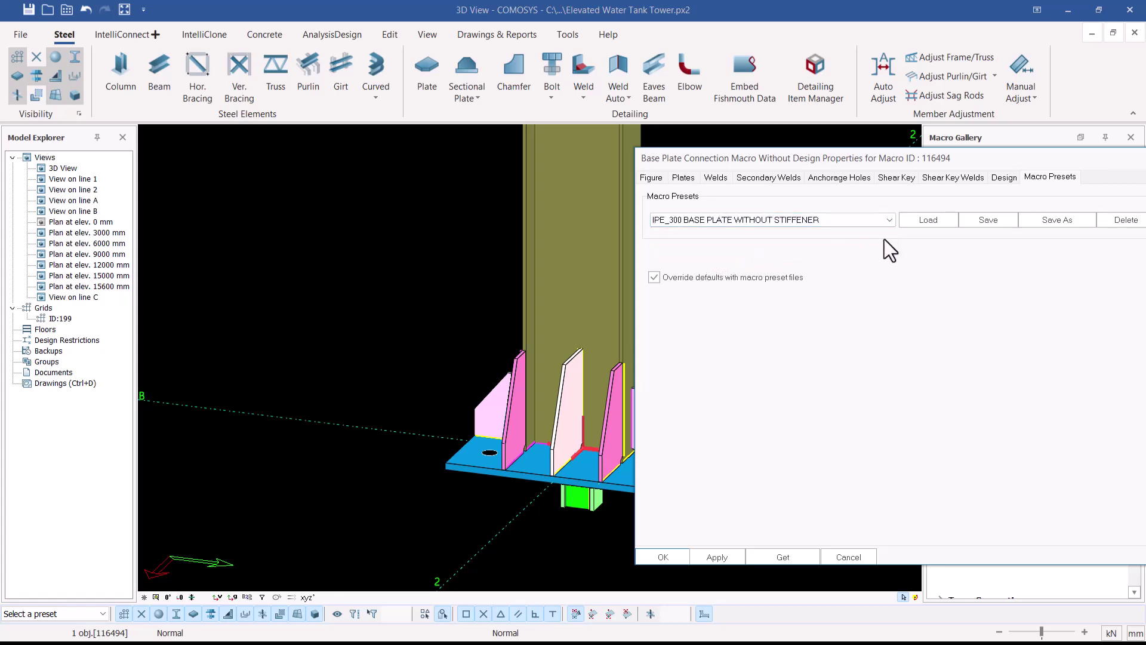
{"action": "left_click", "coordinate": [928, 220]}
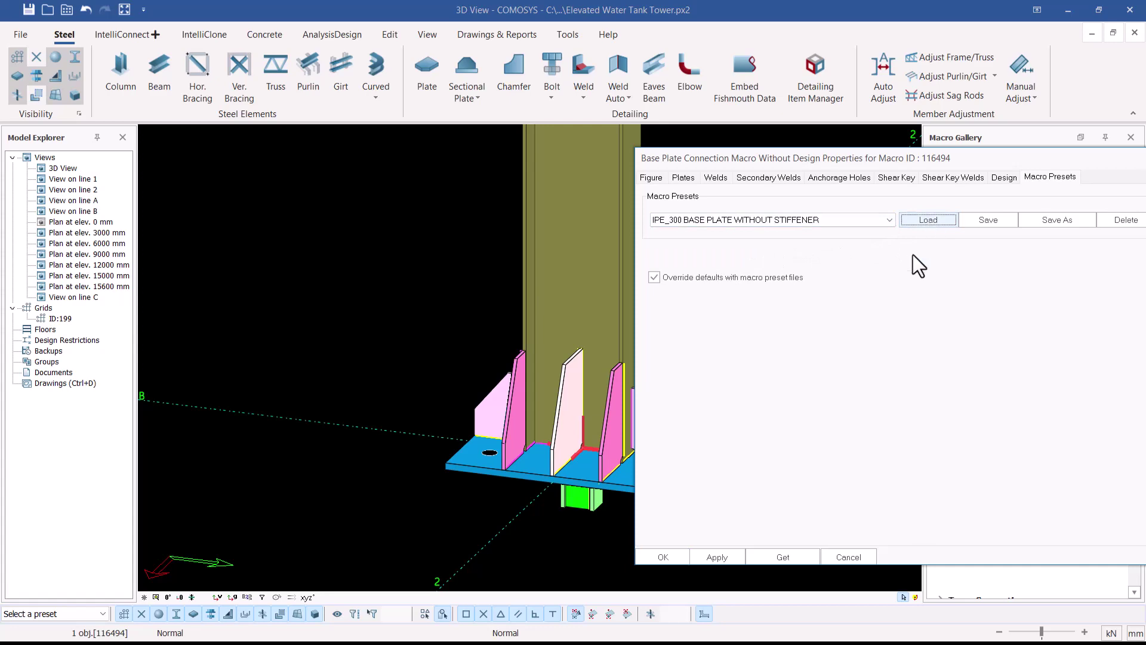
{"action": "left_click", "coordinate": [718, 556]}
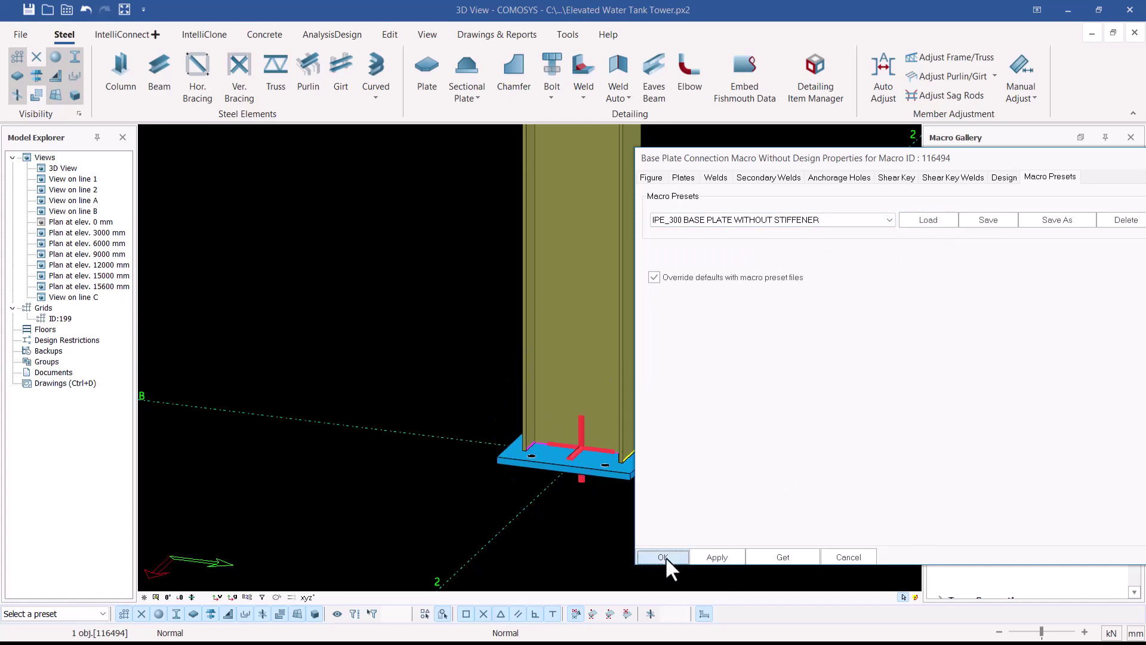
{"action": "left_click", "coordinate": [664, 556]}
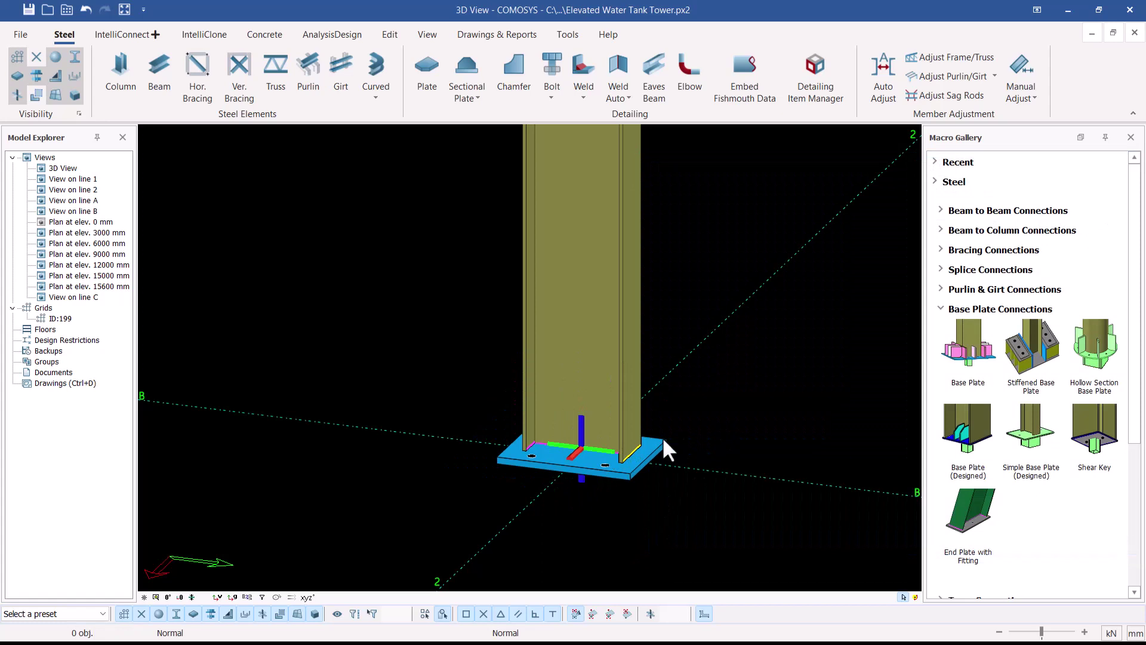
- Select the column foot with its base plate connection for cloning
{"action": "scroll", "coordinate": [593, 465], "scroll_direction": "up", "scroll_amount": 2}
{"action": "scroll", "coordinate": [684, 427], "scroll_direction": "down", "scroll_amount": 2}
{"action": "left_click_drag", "start_coordinate": [726, 397], "coordinate": [527, 504]}
{"action": "scroll", "coordinate": [639, 473], "scroll_direction": "down", "scroll_amount": 3}
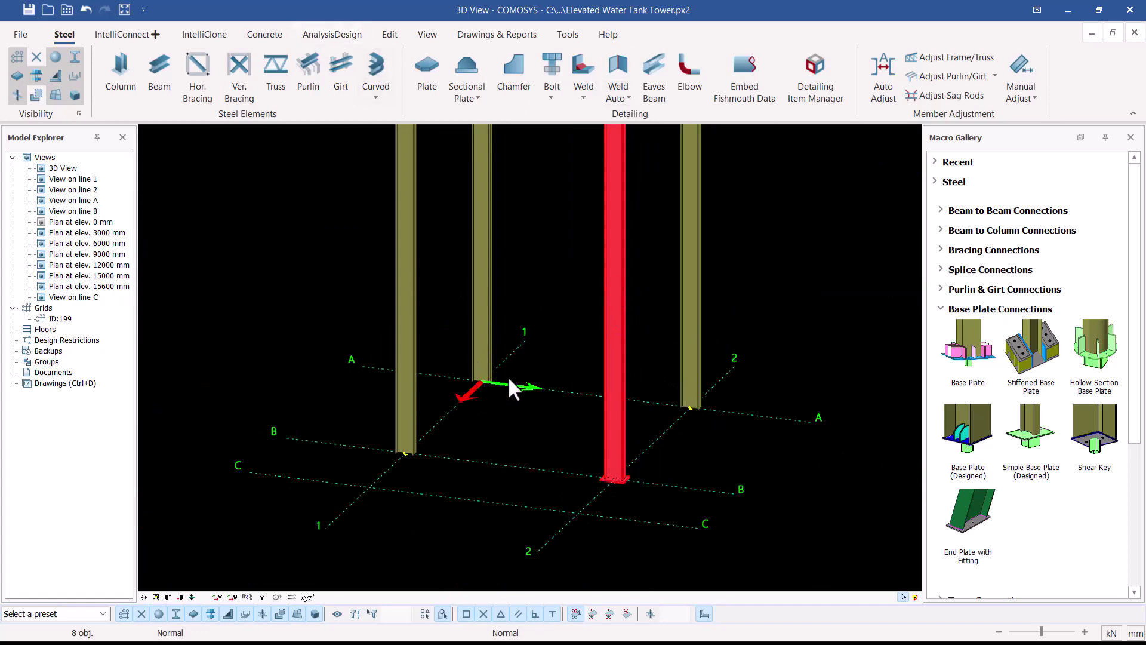
{"action": "left_click", "coordinate": [200, 37]}
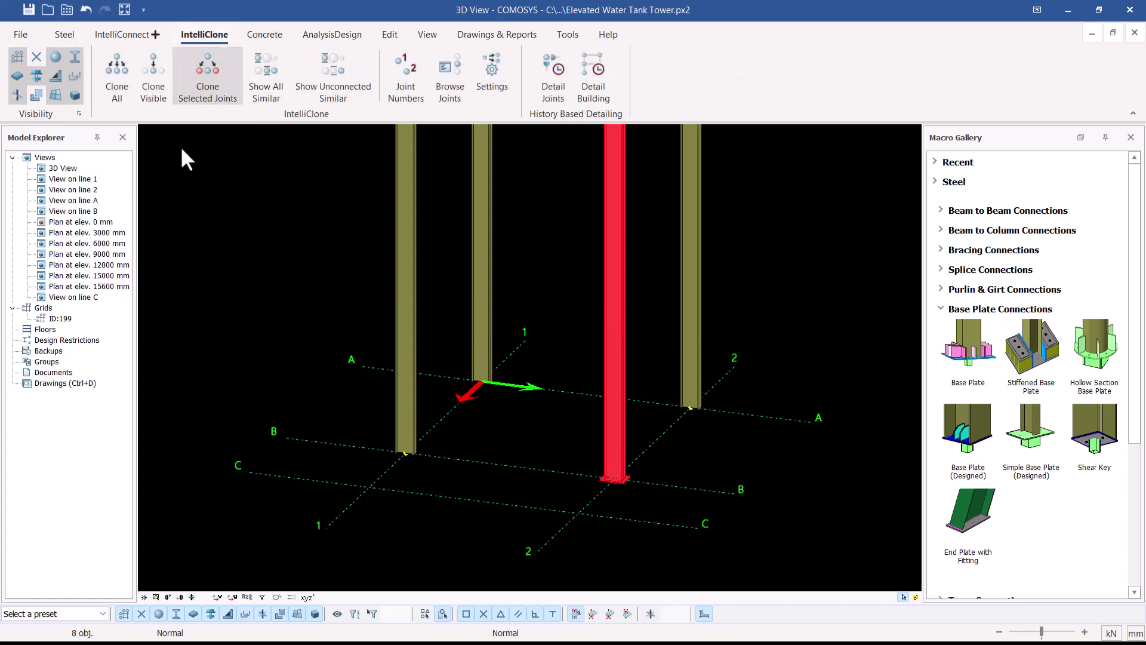
- Use IntelliClone Clone All to copy the unstiffened base plate to the 7 unconnected joints
{"action": "left_click", "coordinate": [118, 96]}
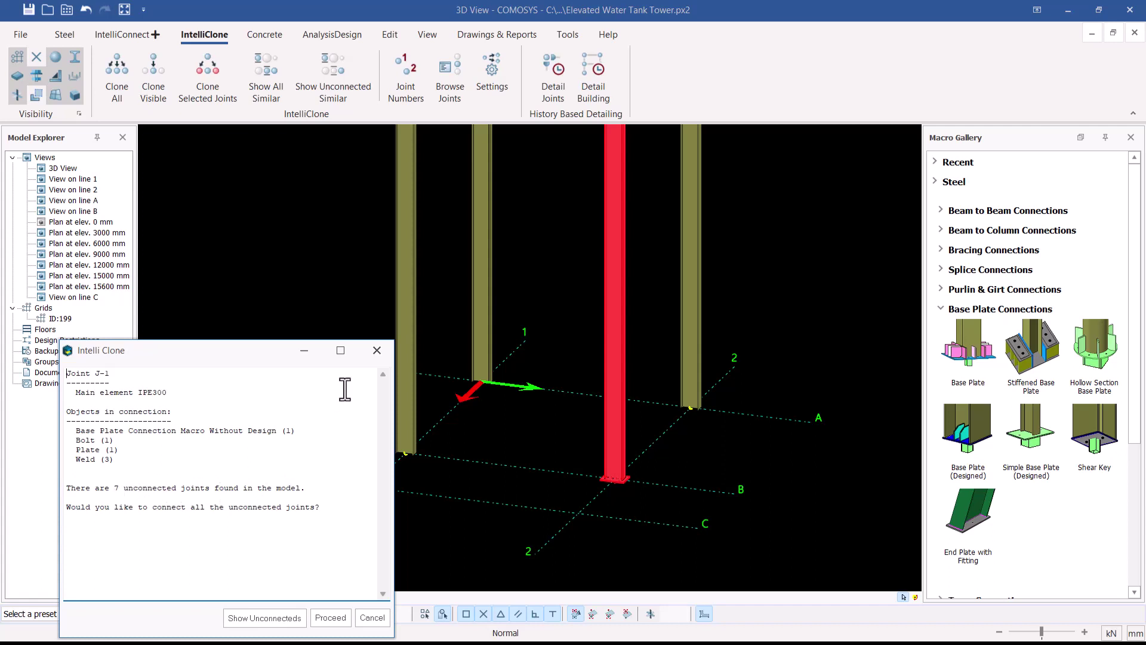
{"action": "left_click", "coordinate": [334, 611]}
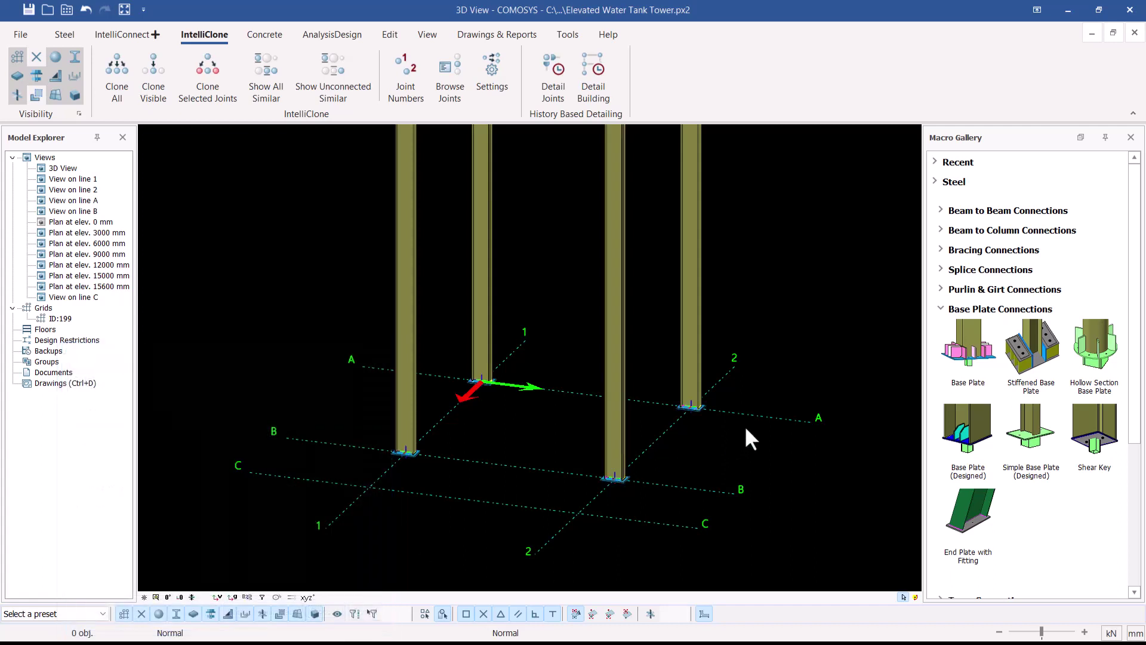
{"action": "scroll", "coordinate": [674, 441], "scroll_direction": "down", "scroll_amount": 5}
{"action": "scroll", "coordinate": [651, 464], "scroll_direction": "up", "scroll_amount": 10}
{"action": "scroll", "coordinate": [872, 188], "scroll_direction": "down", "scroll_amount": 2}
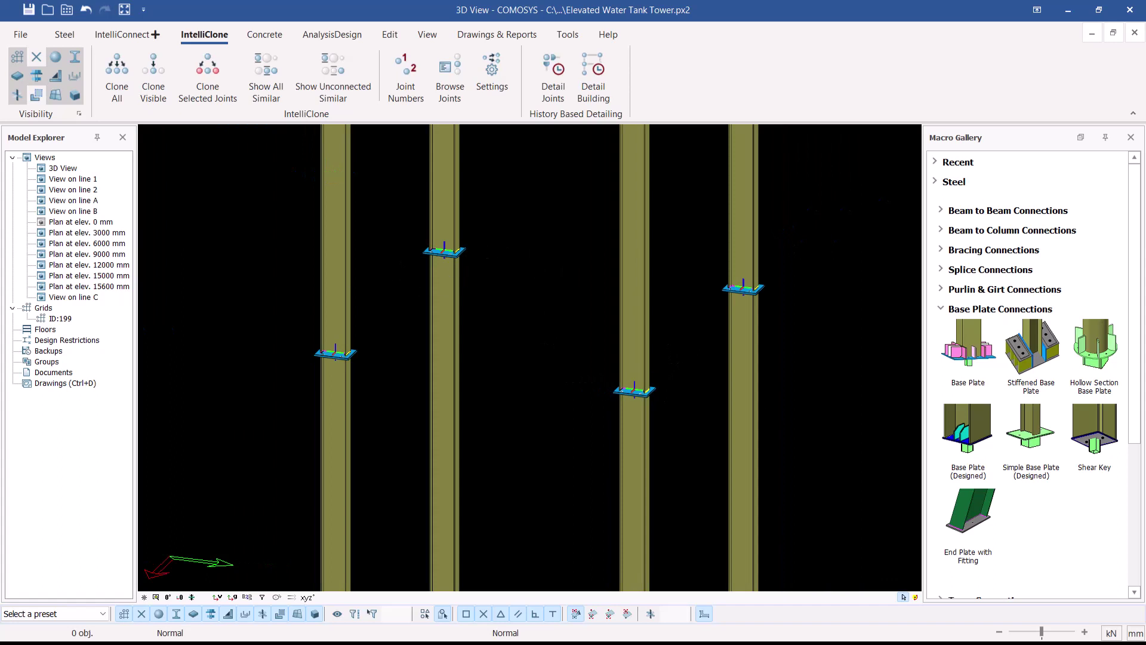
{"action": "scroll", "coordinate": [419, 246], "scroll_direction": "up", "scroll_amount": 5}
{"action": "scroll", "coordinate": [417, 292], "scroll_direction": "down", "scroll_amount": 5}
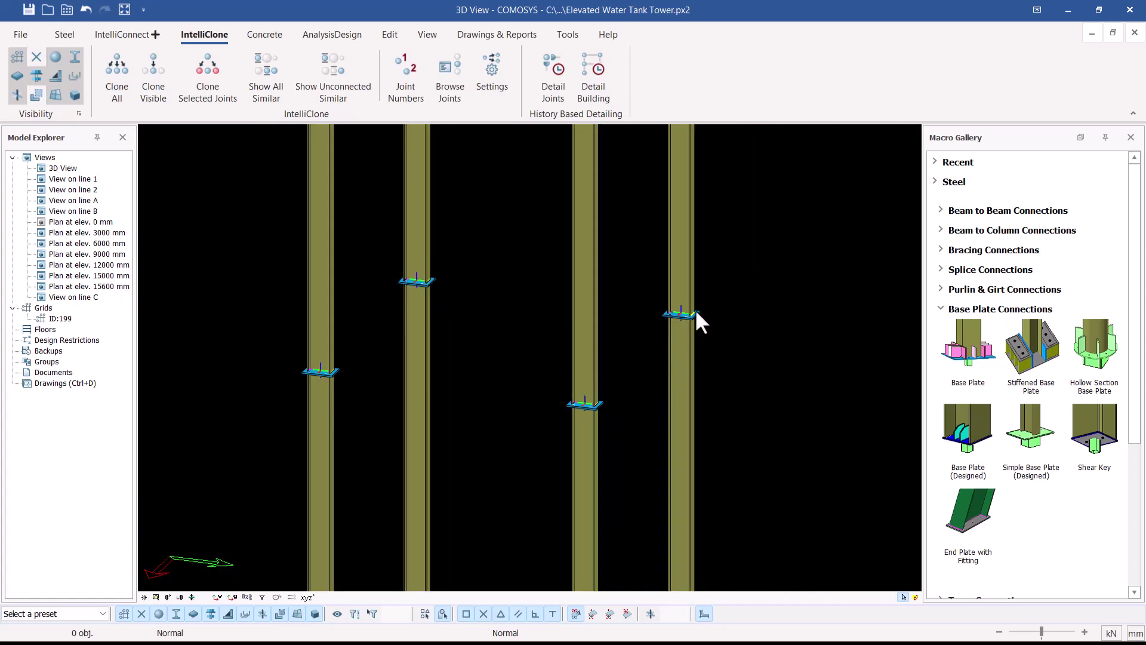
{"action": "left_click", "coordinate": [85, 9]}
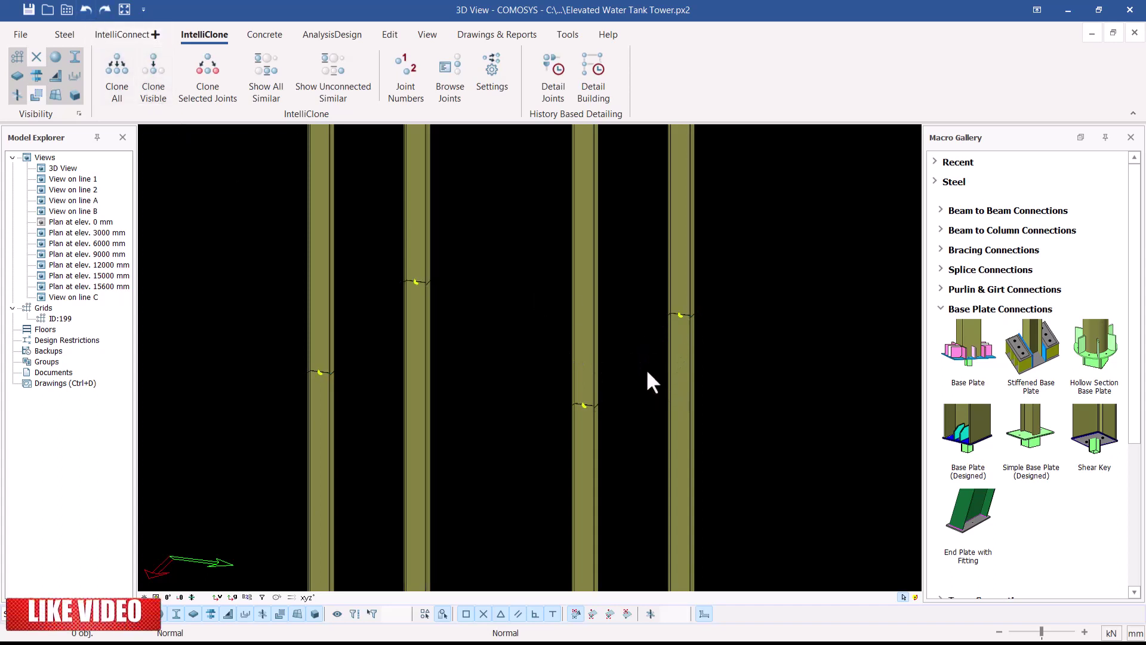
{"action": "scroll", "coordinate": [645, 373], "scroll_direction": "down", "scroll_amount": 5}
{"action": "scroll", "coordinate": [643, 372], "scroll_direction": "up", "scroll_amount": 5}
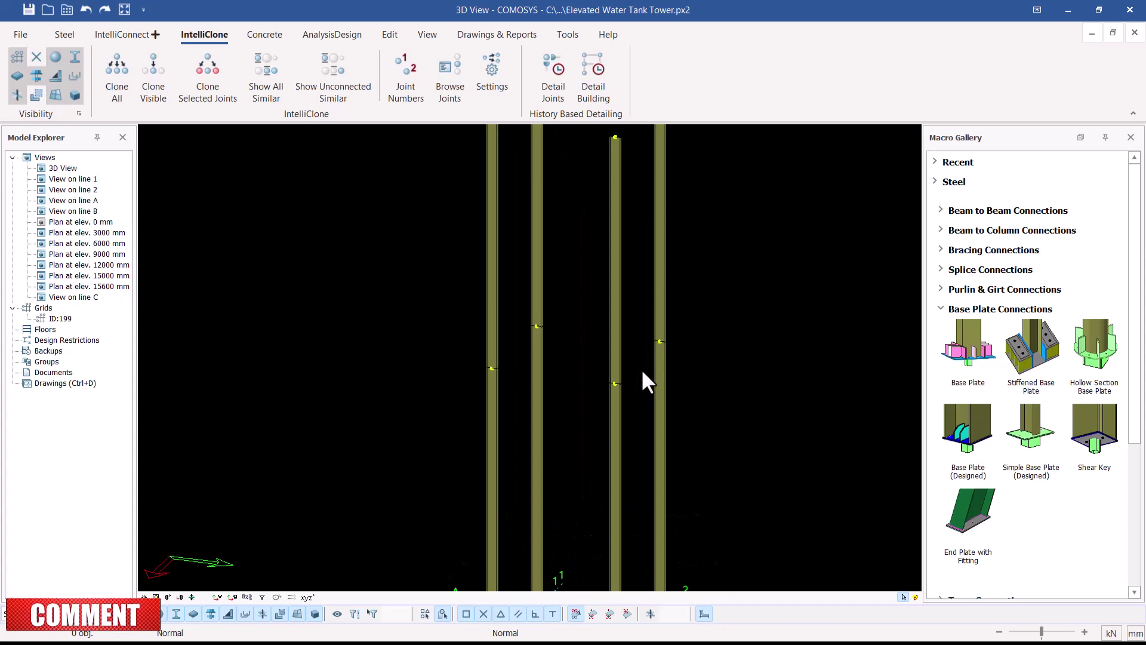
{"action": "scroll", "coordinate": [660, 348], "scroll_direction": "up", "scroll_amount": 3}
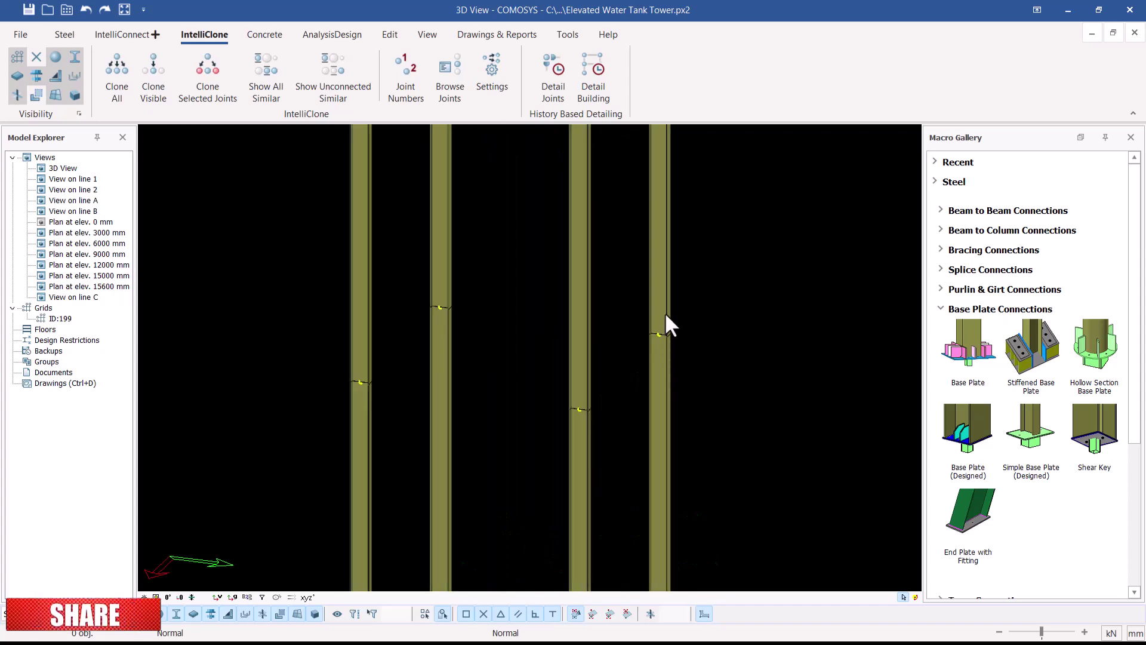
{"action": "scroll", "coordinate": [666, 315], "scroll_direction": "down", "scroll_amount": 1}
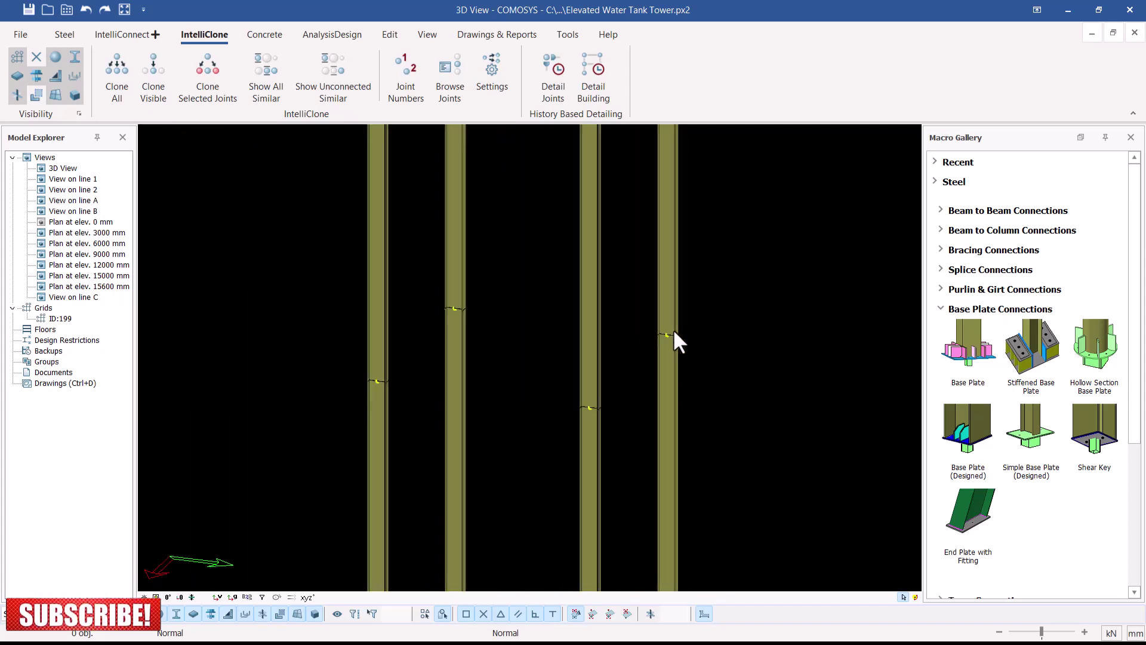
{"action": "scroll", "coordinate": [506, 319], "scroll_direction": "down", "scroll_amount": 5}
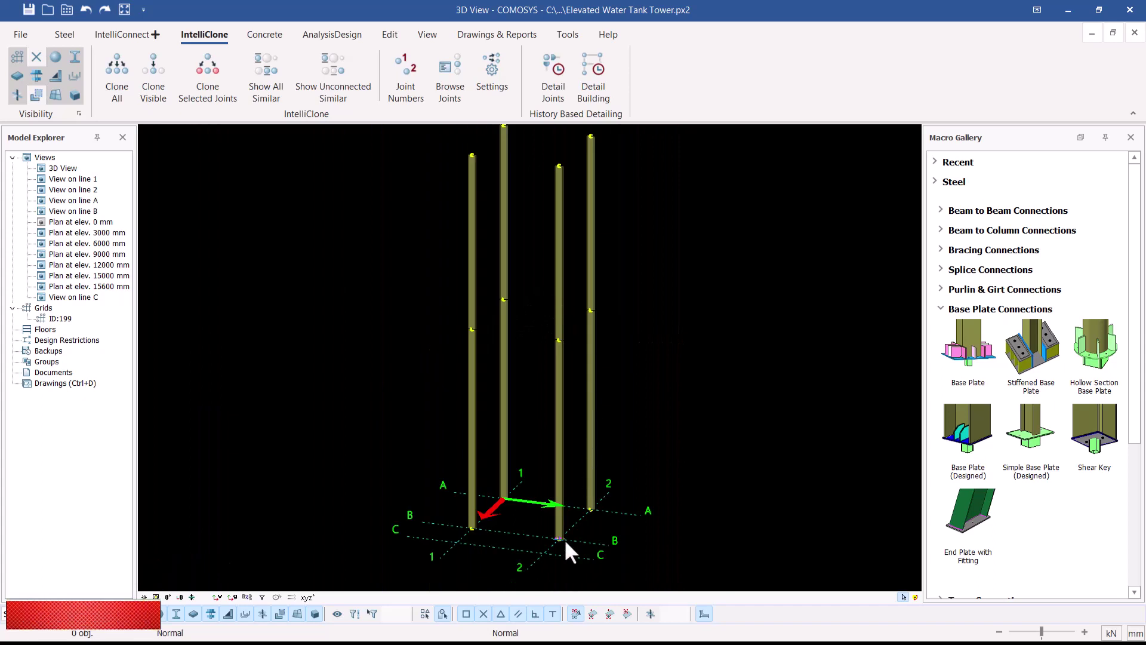
{"action": "scroll", "coordinate": [564, 538], "scroll_direction": "up", "scroll_amount": 3}
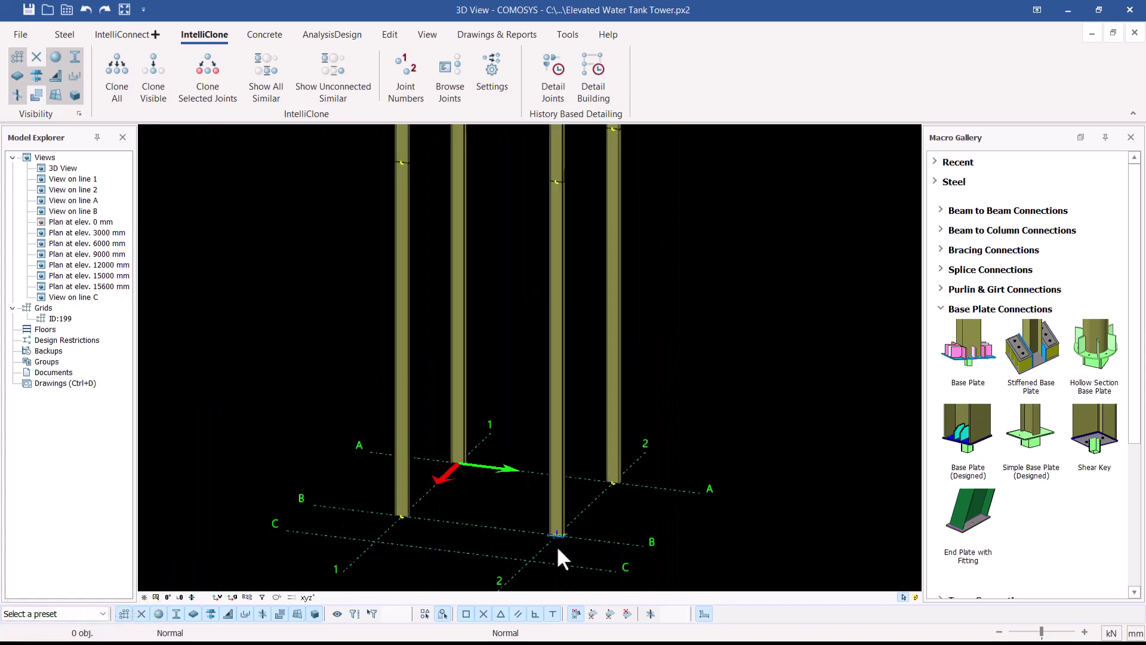
- Place stiffened base plates under the columns at grid A-2, A-1 and B-1
{"action": "left_click", "coordinate": [963, 332]}
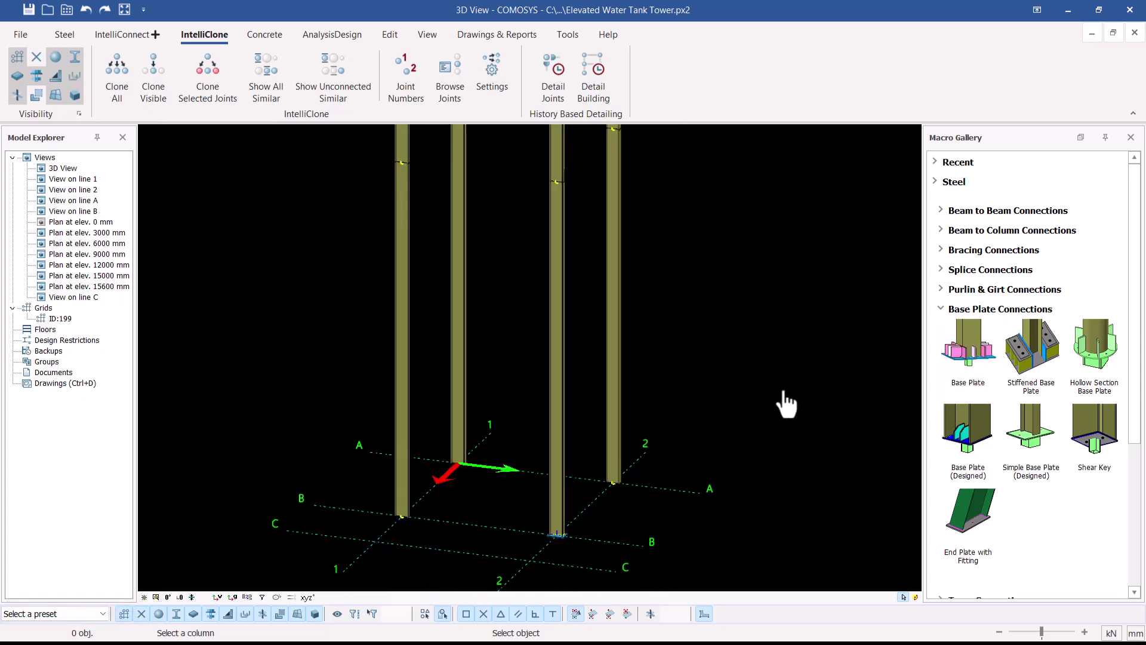
{"action": "scroll", "coordinate": [574, 560], "scroll_direction": "up", "scroll_amount": 5}
{"action": "scroll", "coordinate": [525, 513], "scroll_direction": "down", "scroll_amount": 2}
{"action": "left_click", "coordinate": [684, 306]}
{"action": "scroll", "coordinate": [798, 340], "scroll_direction": "down", "scroll_amount": 3}
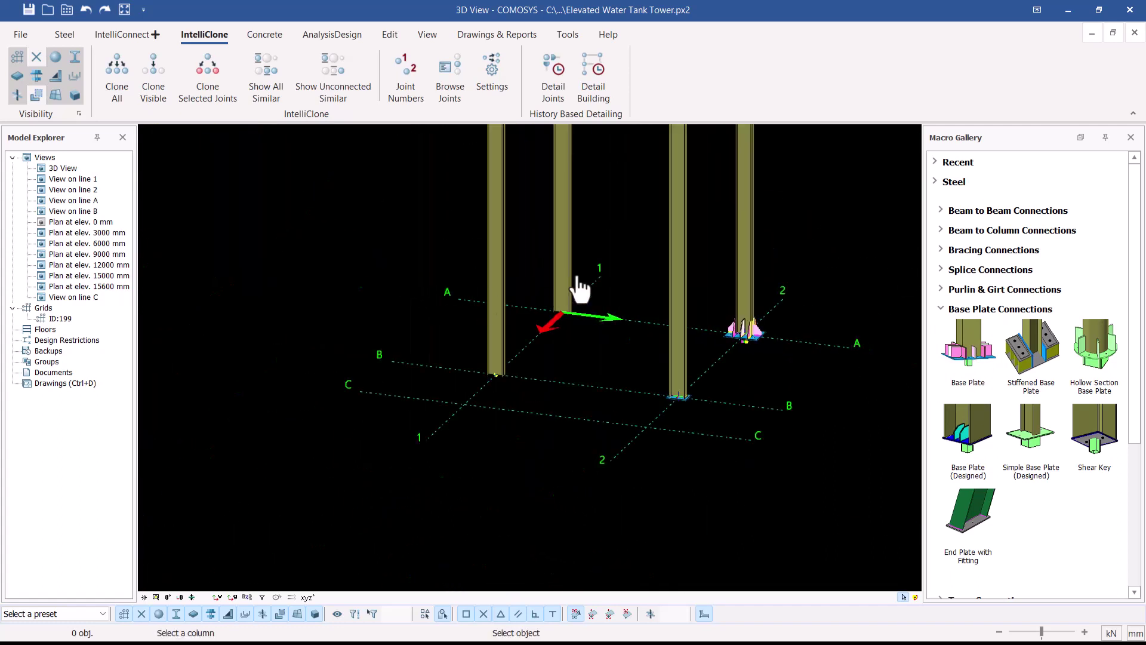
{"action": "left_click", "coordinate": [556, 286]}
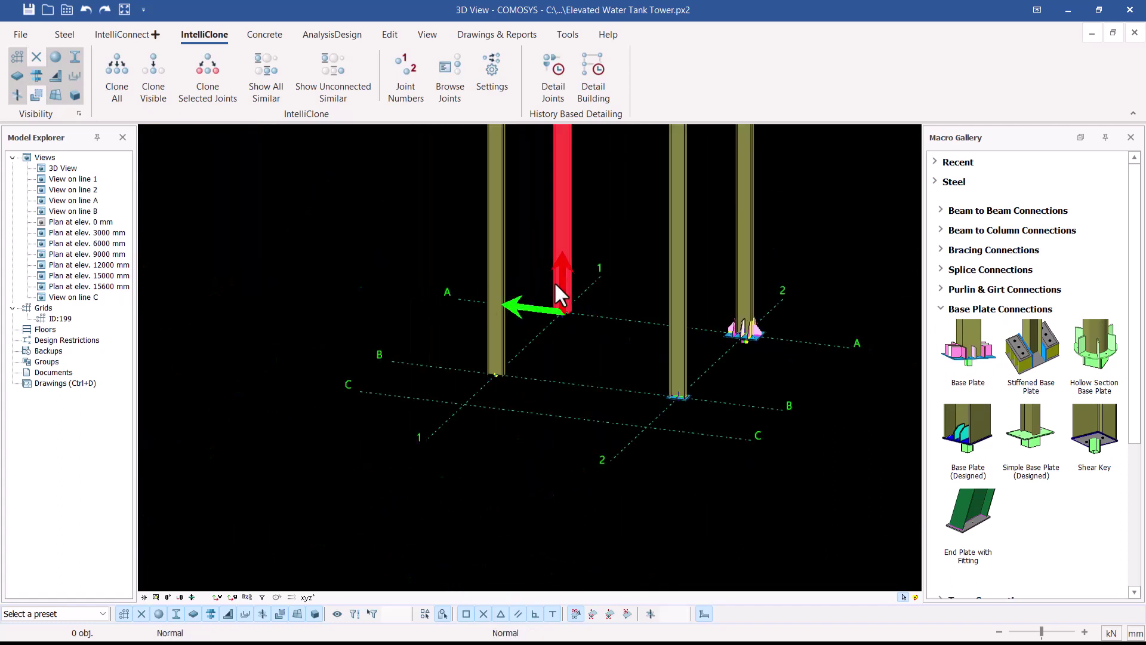
{"action": "left_click", "coordinate": [496, 355]}
{"action": "scroll", "coordinate": [477, 388], "scroll_direction": "up", "scroll_amount": 5}
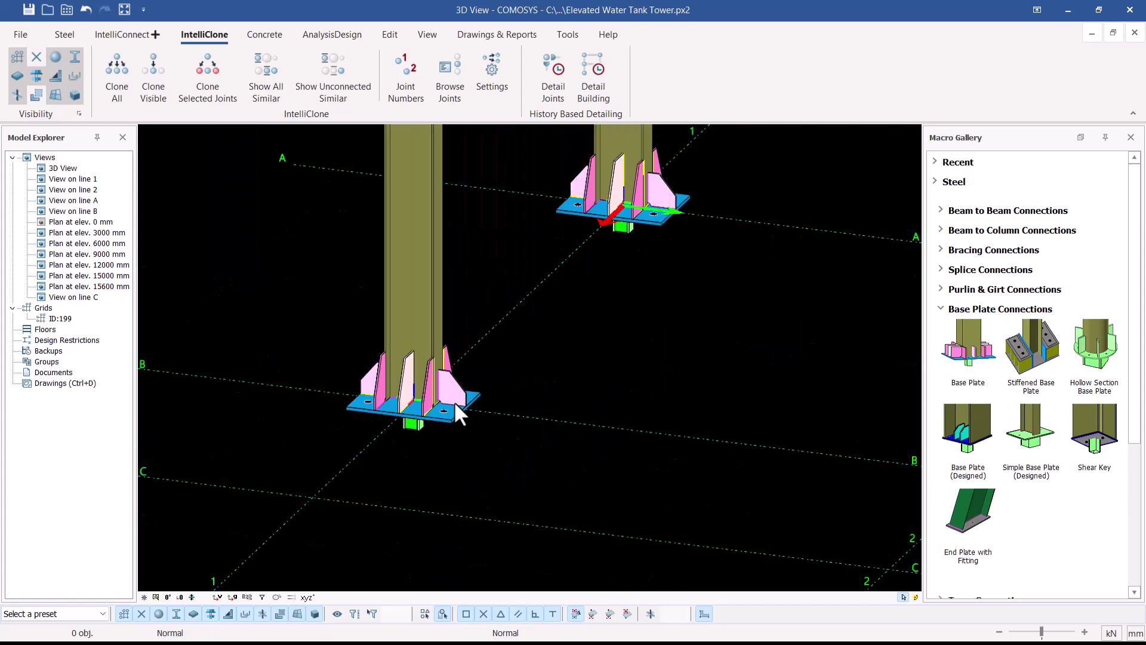
{"action": "left_click", "coordinate": [442, 422]}
{"action": "key", "text": "Escape"}
- Switch the first new base plate to the IPE_300 BASE PLATE WITHOUT STIFFENER preset
{"action": "double_click", "coordinate": [460, 410]}
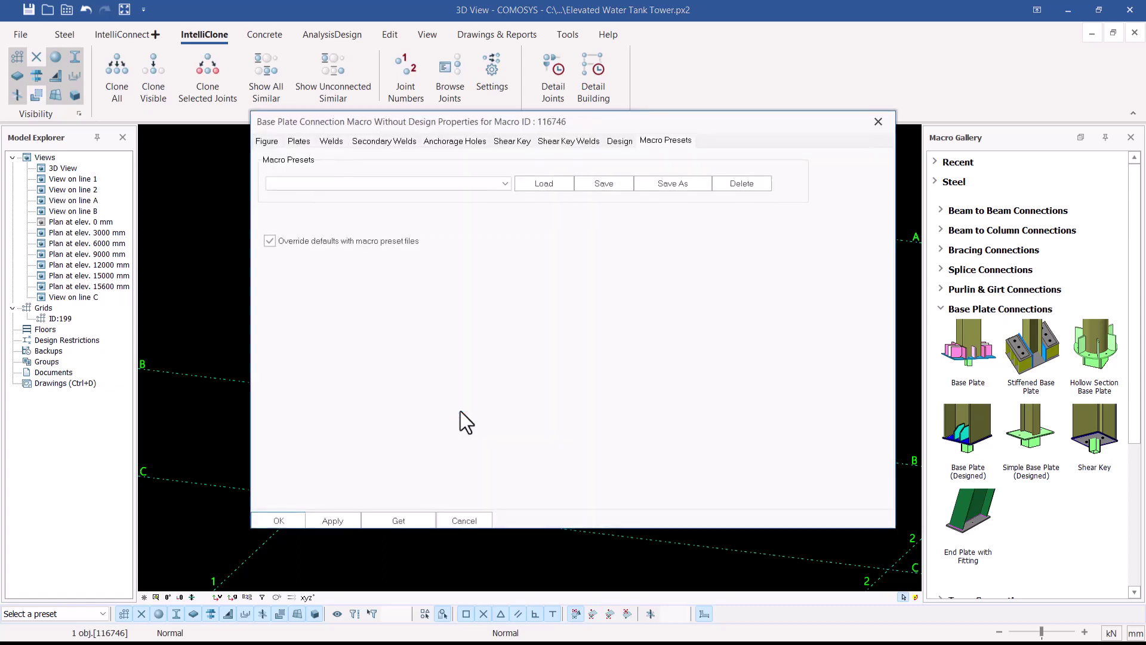
{"action": "left_click_drag", "start_coordinate": [296, 119], "coordinate": [532, 126]}
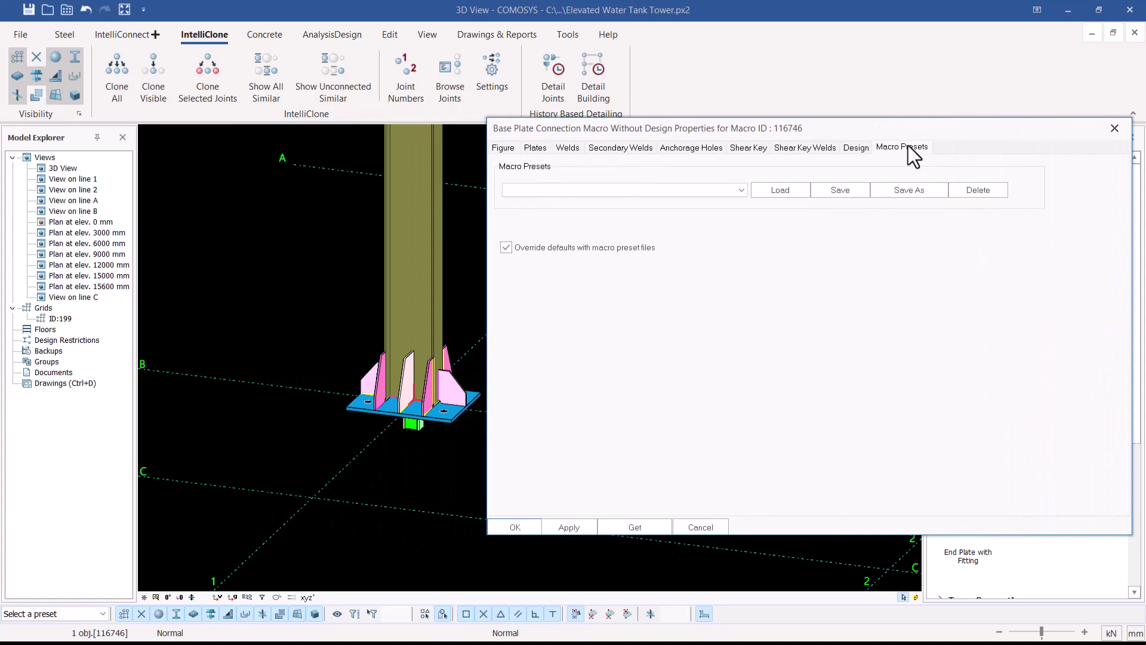
{"action": "left_click", "coordinate": [741, 190]}
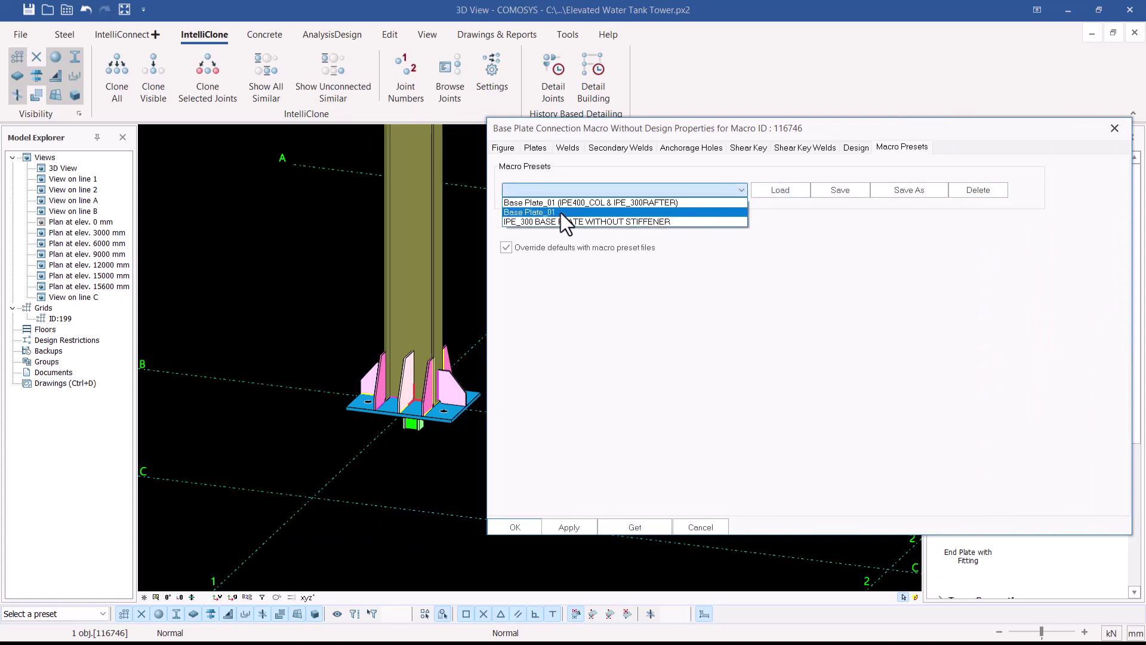
{"action": "left_click", "coordinate": [531, 222]}
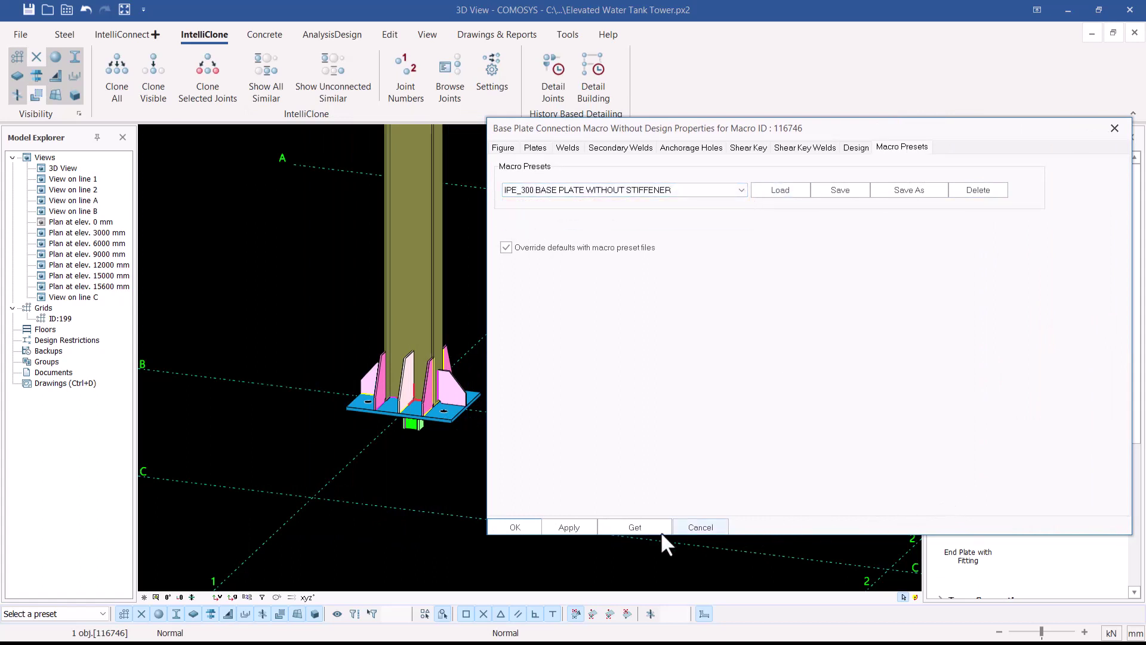
{"action": "left_click", "coordinate": [779, 191]}
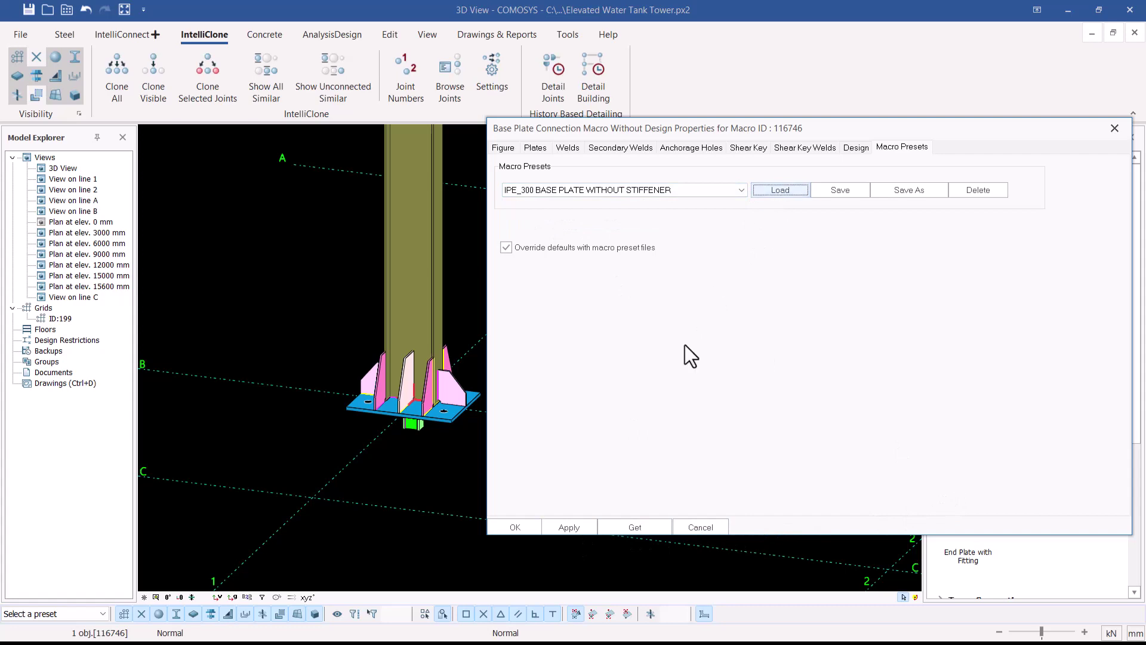
{"action": "left_click", "coordinate": [570, 526]}
{"action": "left_click", "coordinate": [514, 527]}
- Select the next base plate and open its settings, macro 116702
{"action": "scroll", "coordinate": [615, 335], "scroll_direction": "up", "scroll_amount": 5}
{"action": "left_click", "coordinate": [577, 358]}
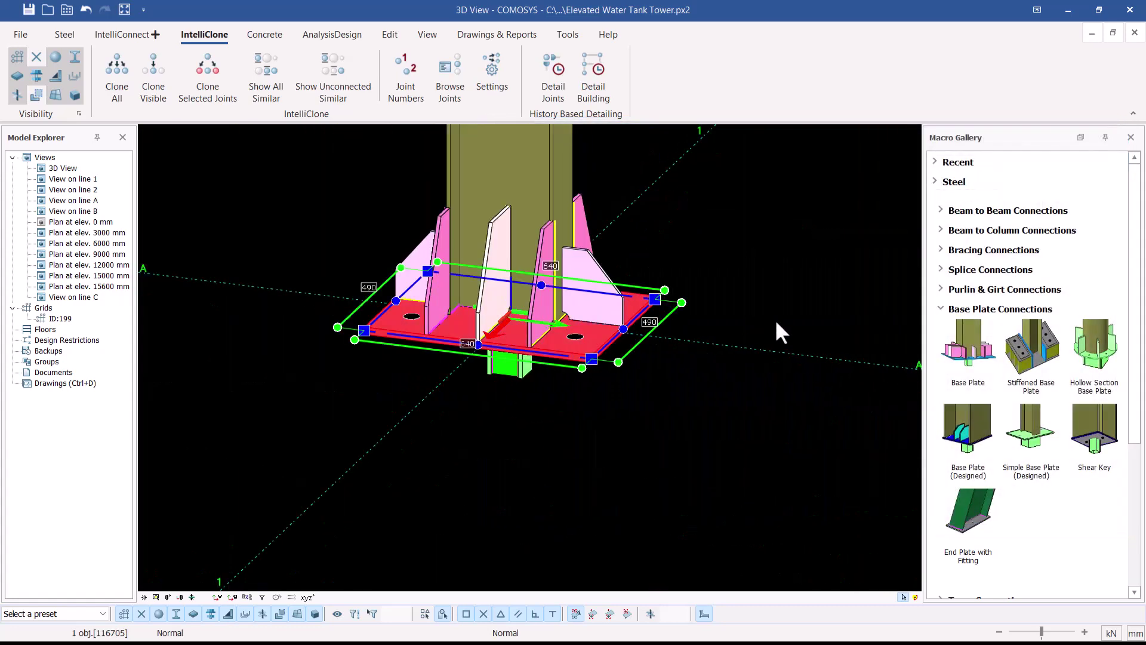
{"action": "key", "text": "Escape"}
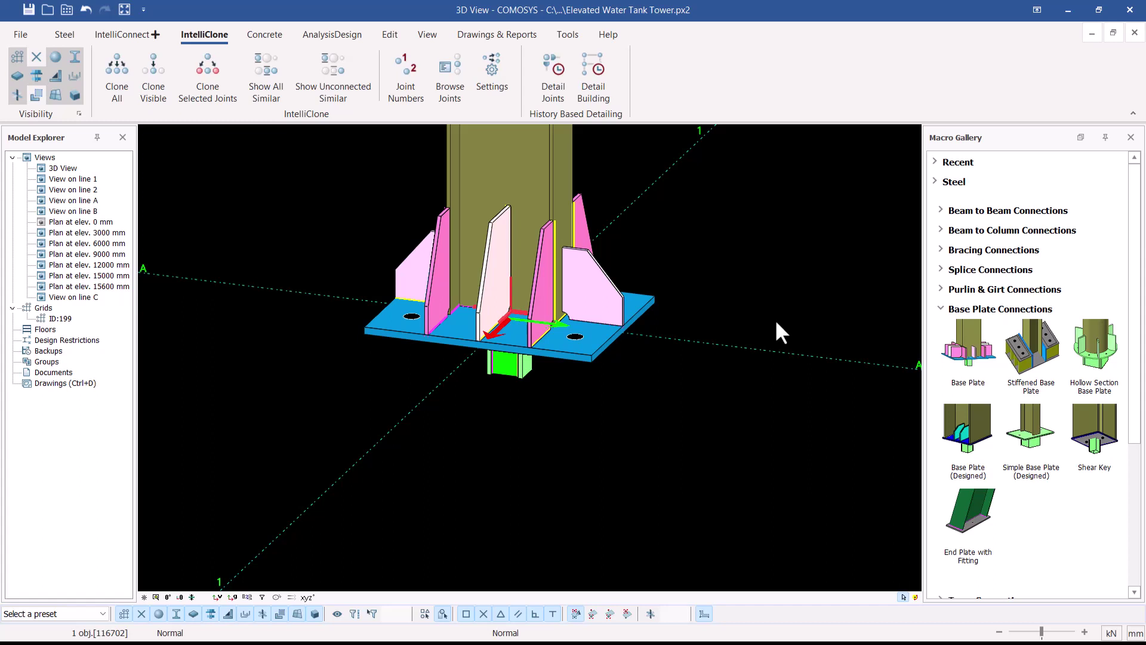
{"action": "key", "text": "Return"}
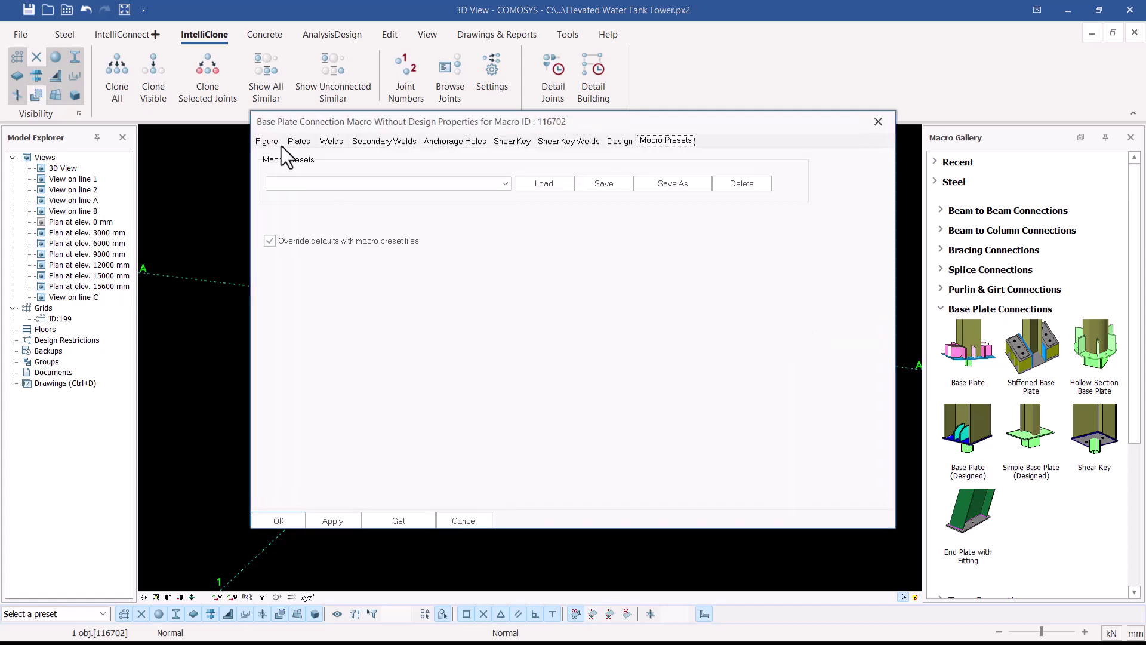
- Load and apply the IPE_300 BASE PLATE WITHOUT STIFFENER preset to macro 116702
{"action": "left_click_drag", "start_coordinate": [294, 123], "coordinate": [596, 132]}
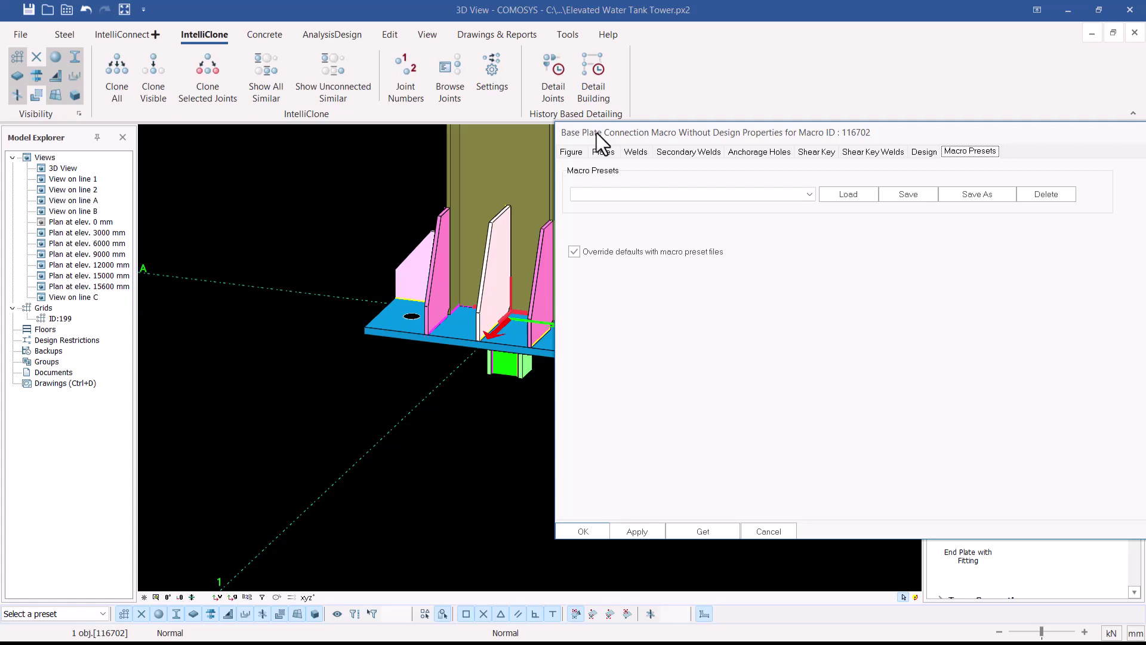
{"action": "left_click_drag", "start_coordinate": [597, 132], "coordinate": [600, 149]}
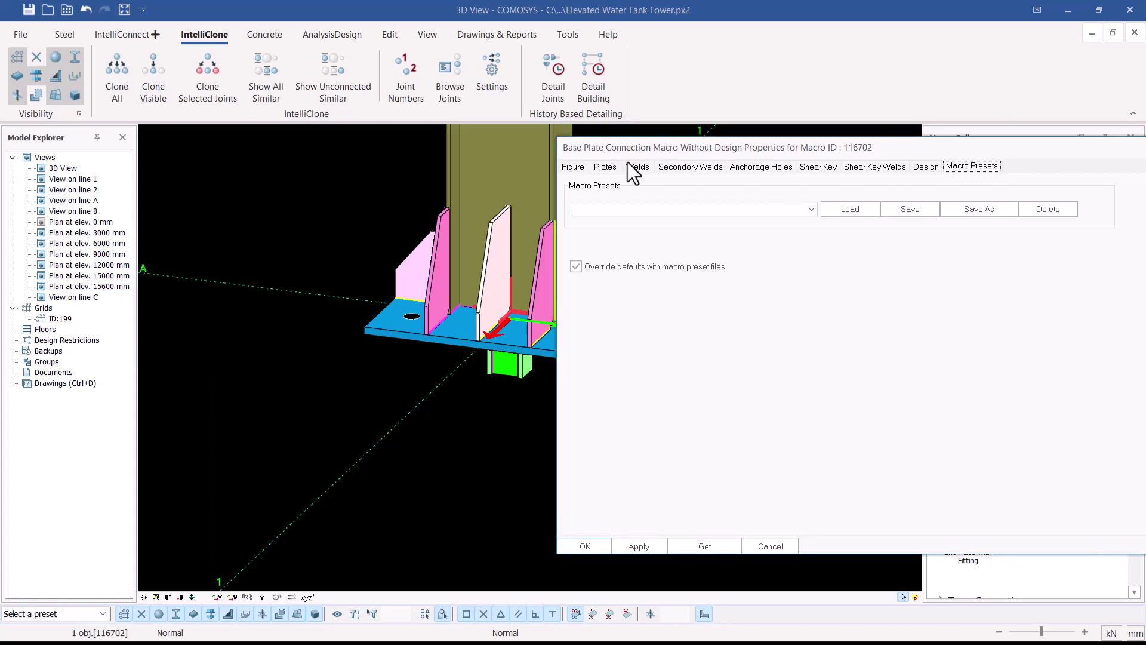
{"action": "left_click", "coordinate": [810, 209]}
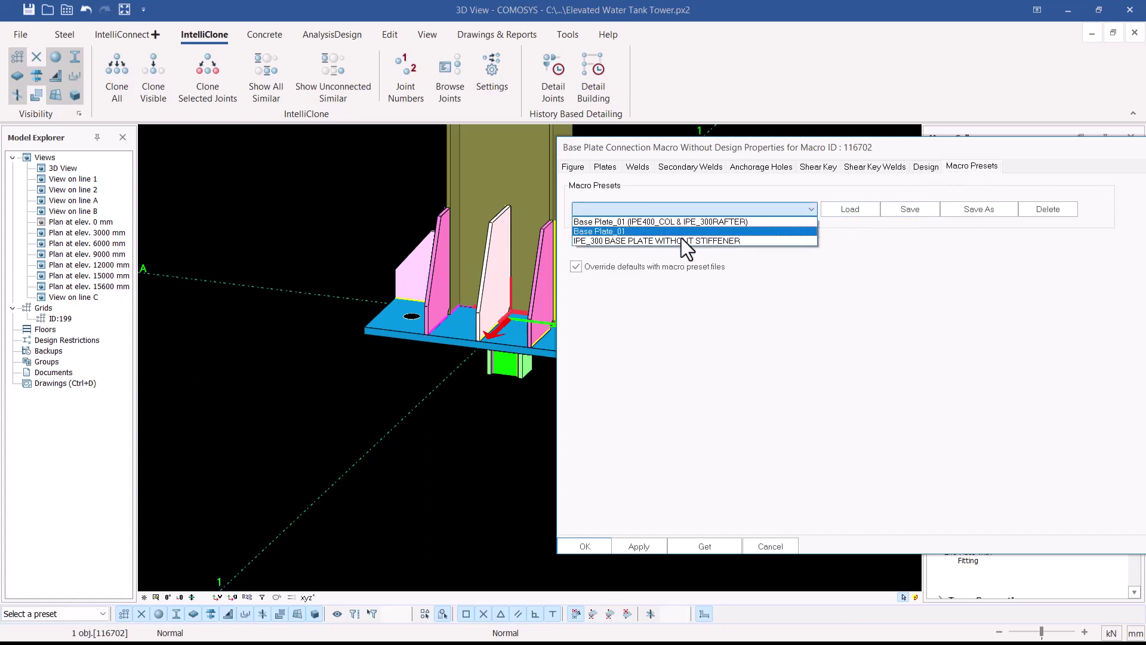
{"action": "left_click", "coordinate": [671, 242]}
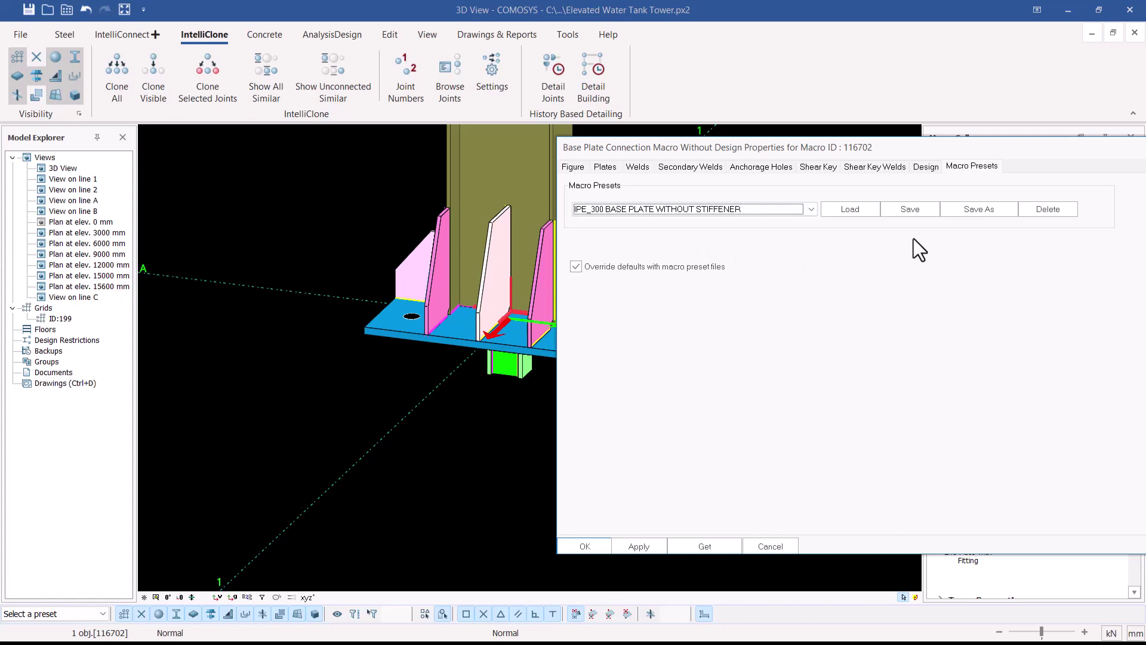
{"action": "left_click", "coordinate": [845, 213]}
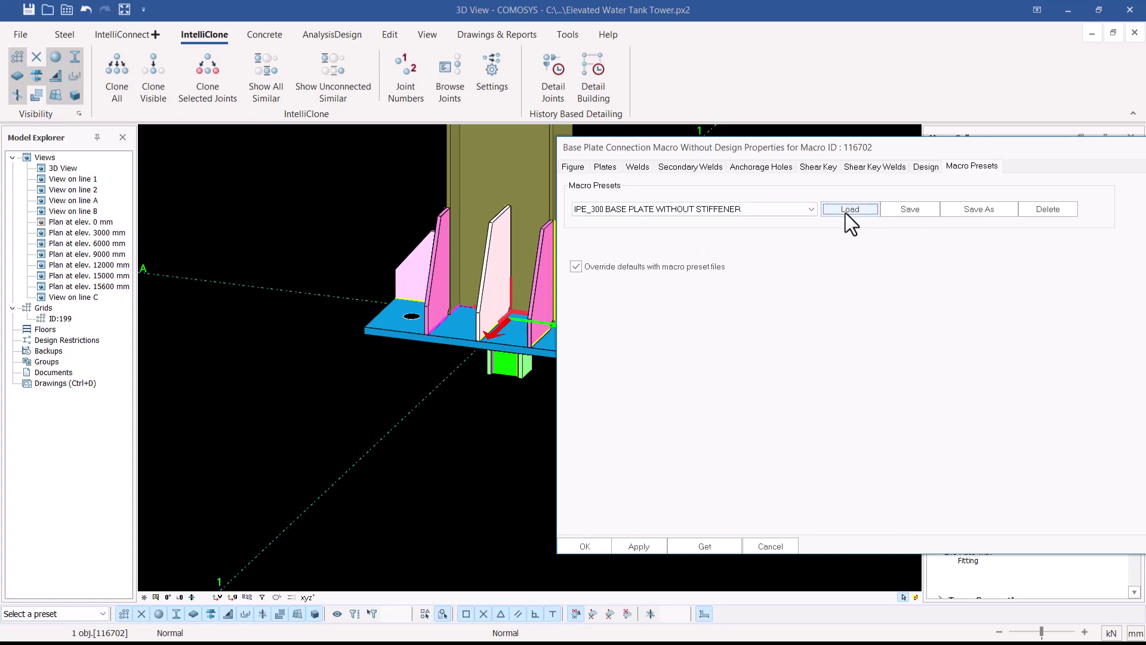
{"action": "left_click", "coordinate": [639, 545]}
{"action": "left_click", "coordinate": [585, 547]}
- Select the remaining stiffened base plate, then clear the selection
{"action": "scroll", "coordinate": [711, 366], "scroll_direction": "down", "scroll_amount": 5}
{"action": "scroll", "coordinate": [653, 360], "scroll_direction": "up", "scroll_amount": 6}
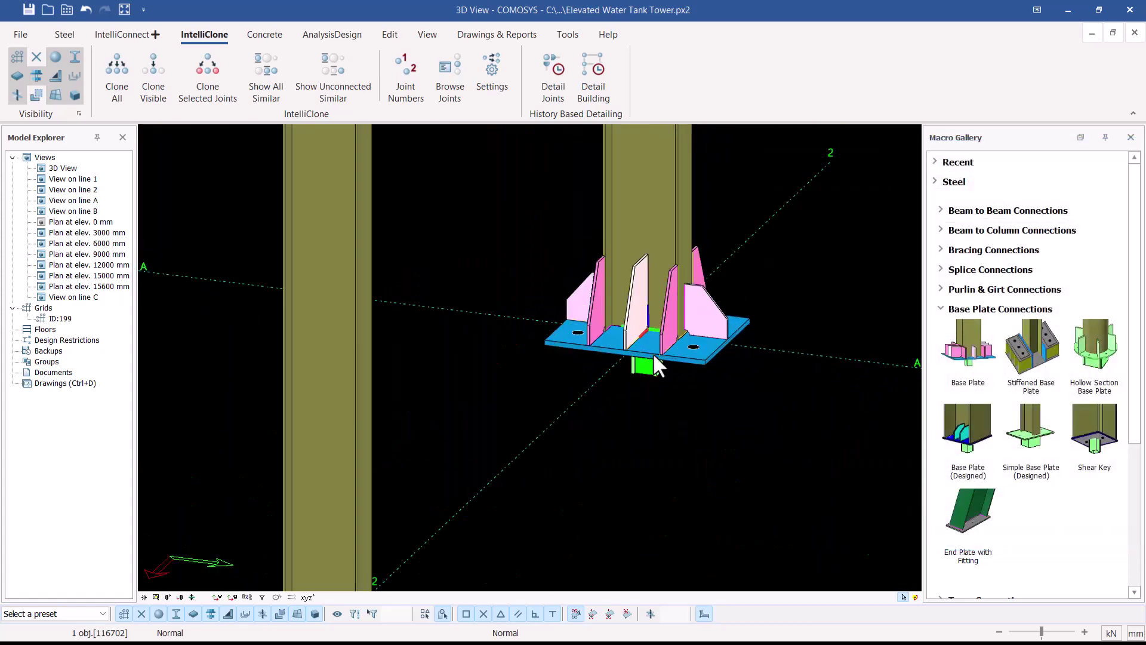
{"action": "left_click", "coordinate": [731, 344]}
{"action": "left_click", "coordinate": [732, 338]}
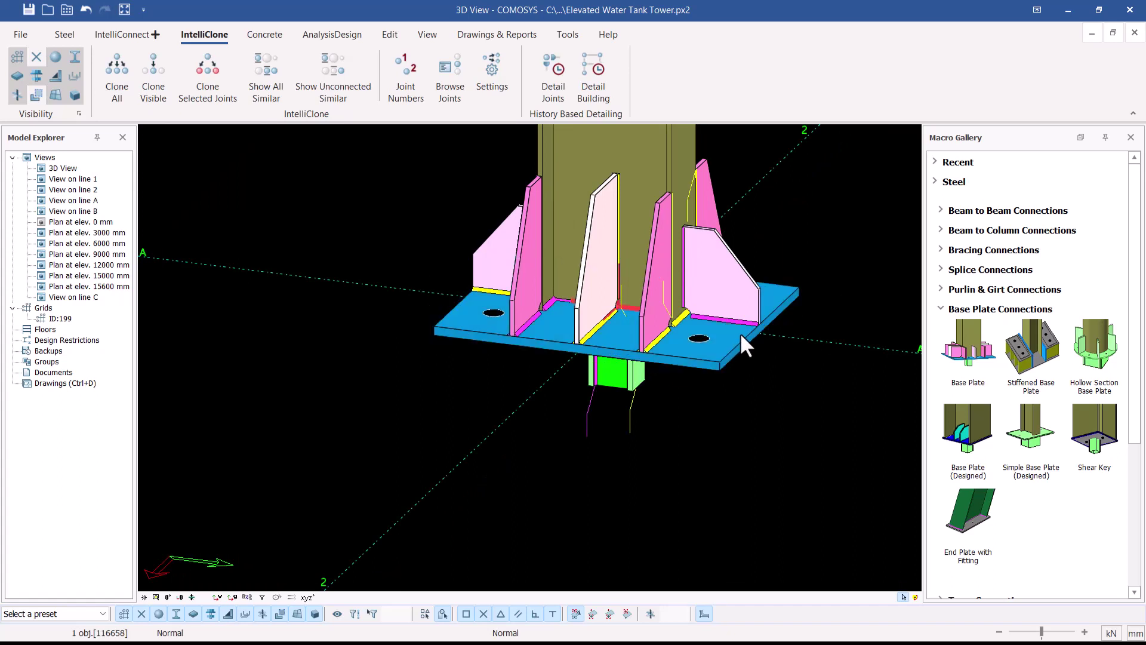
- Apply the IPE_300 BASE PLATE WITHOUT STIFFENER preset to the last base plate, macro 116658
{"action": "double_click", "coordinate": [741, 332]}
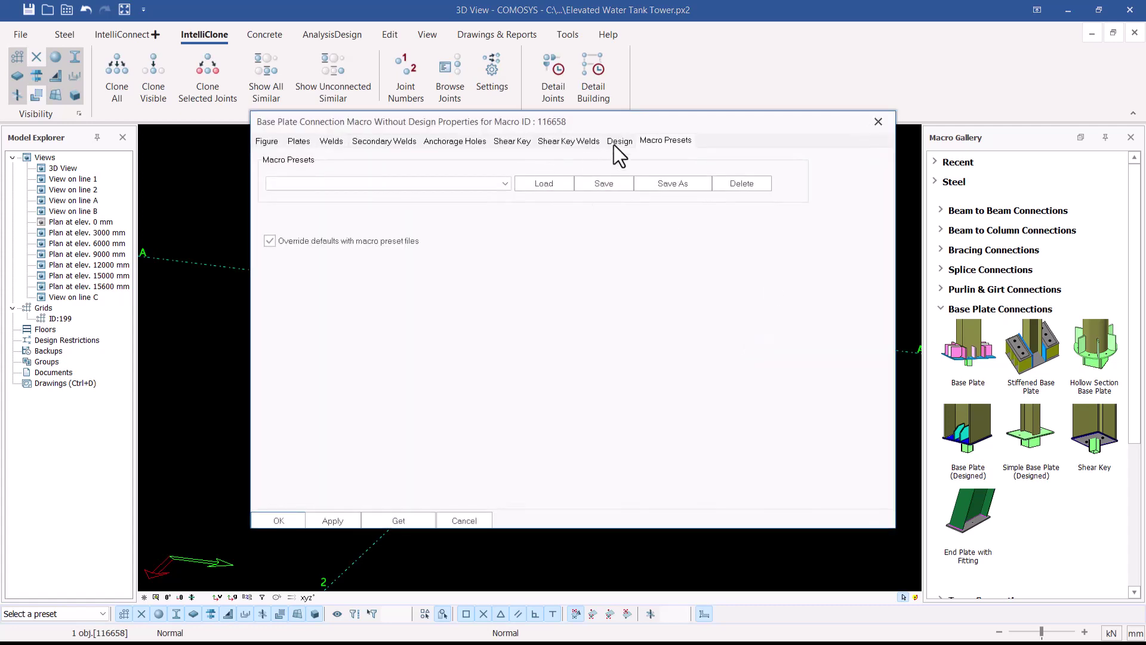
{"action": "left_click", "coordinate": [501, 183]}
{"action": "left_click", "coordinate": [373, 216]}
{"action": "left_click", "coordinate": [542, 183]}
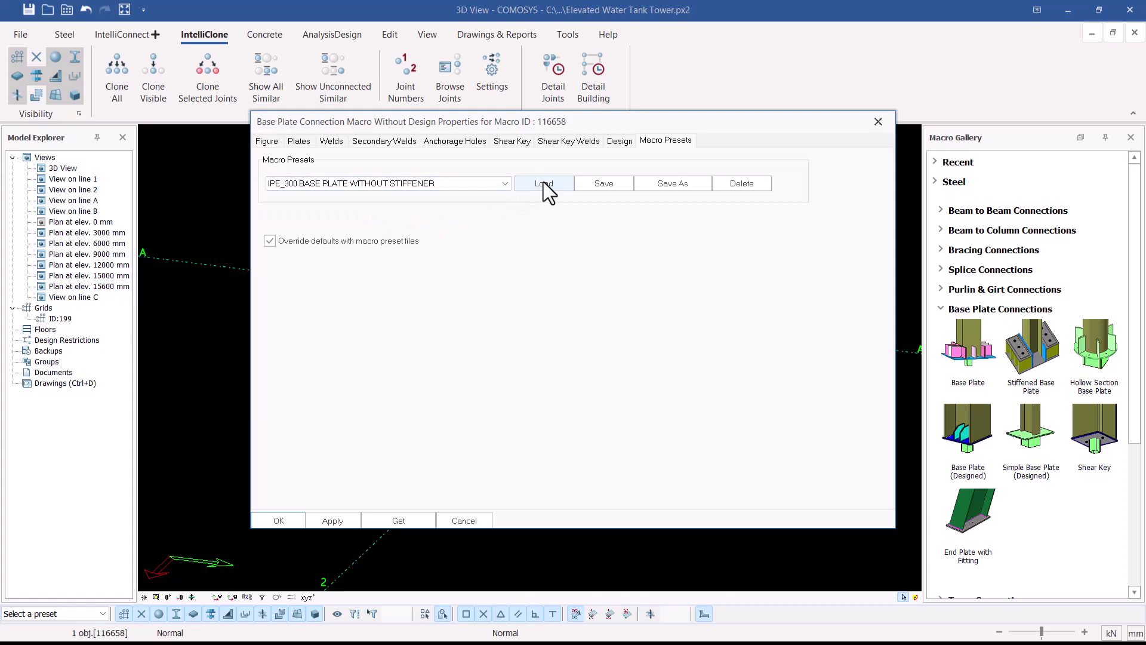
{"action": "left_click", "coordinate": [332, 520]}
{"action": "left_click", "coordinate": [278, 520]}
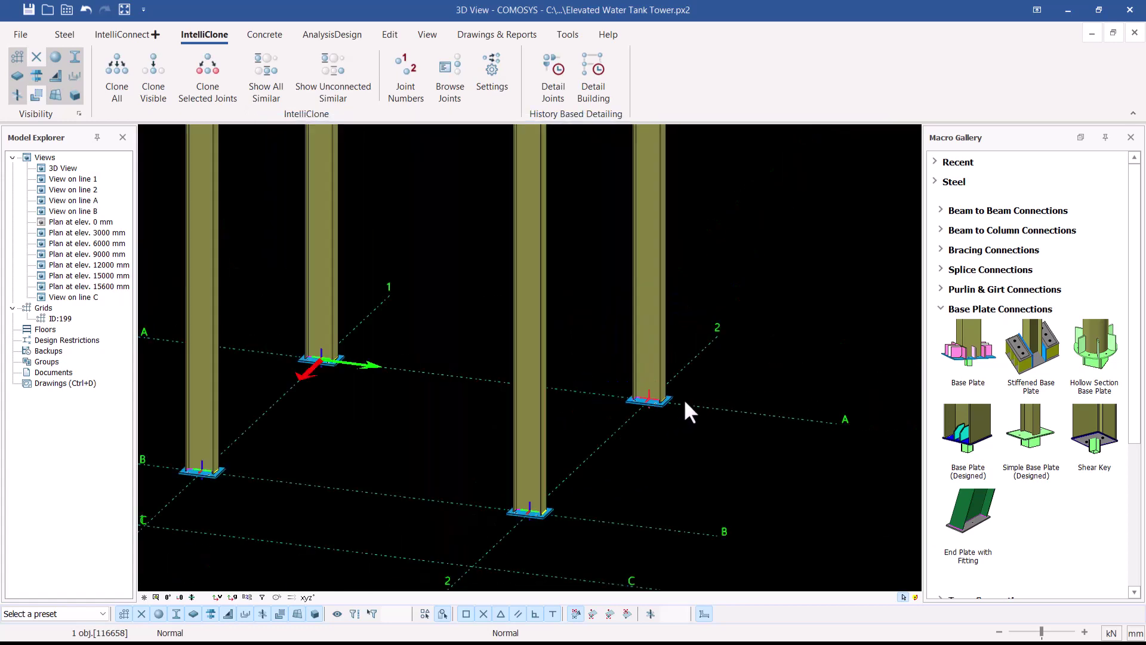
{"action": "scroll", "coordinate": [627, 179], "scroll_direction": "up", "scroll_amount": 5}
{"action": "scroll", "coordinate": [634, 364], "scroll_direction": "down", "scroll_amount": 8}
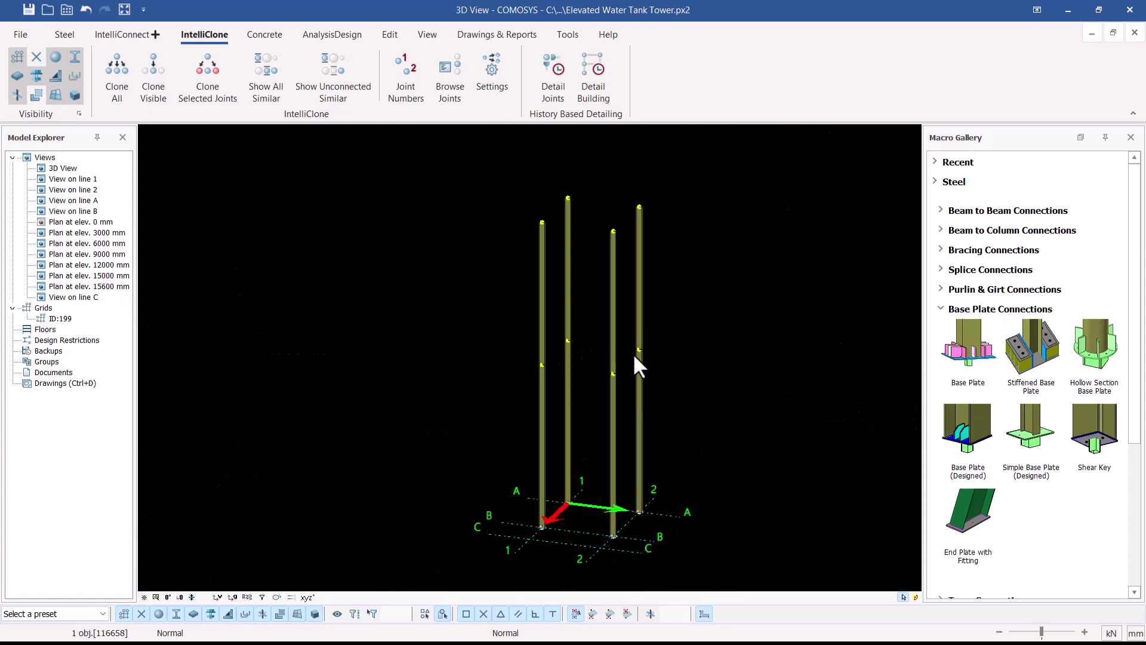
{"action": "scroll", "coordinate": [594, 346], "scroll_direction": "up", "scroll_amount": 6}
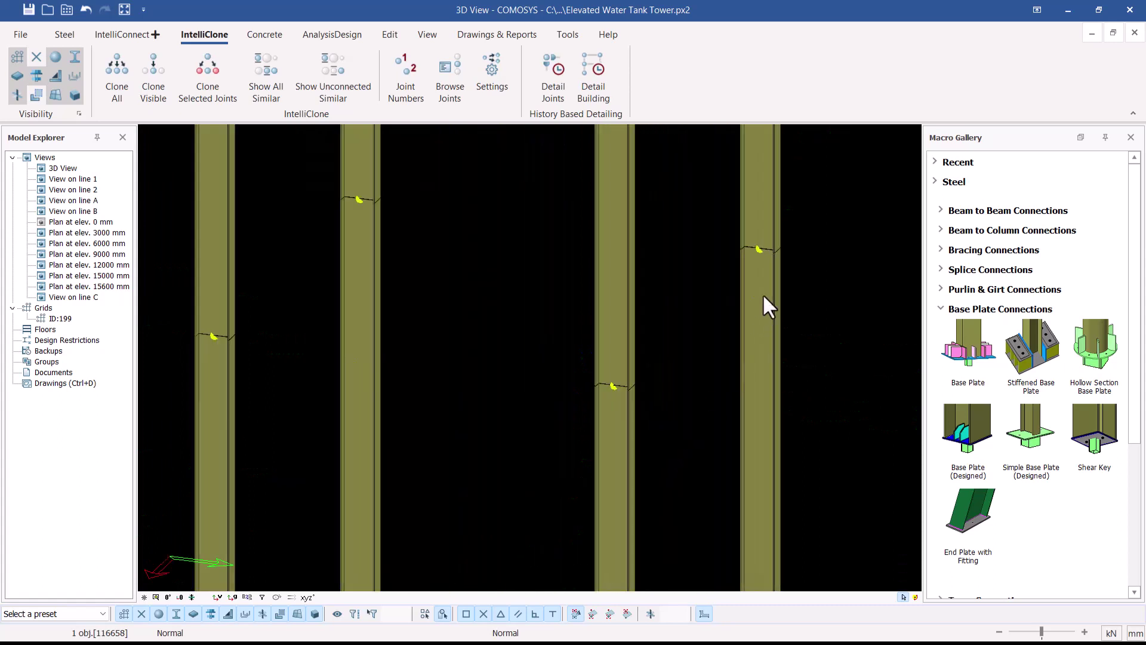
{"action": "scroll", "coordinate": [512, 454], "scroll_direction": "down", "scroll_amount": 8}
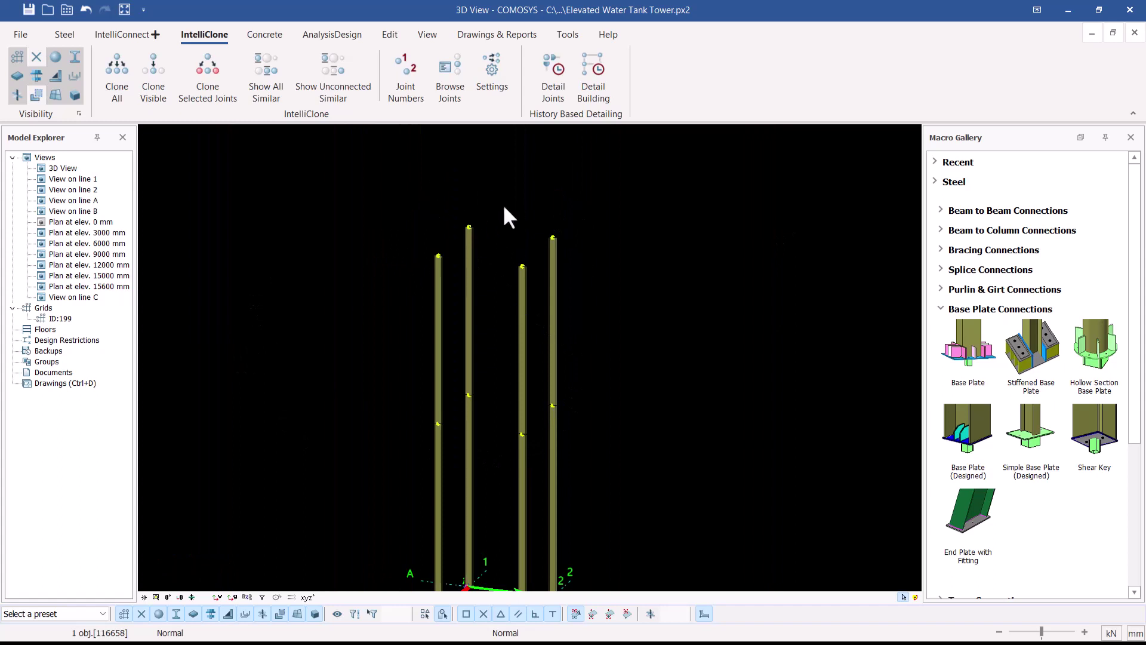
{"action": "scroll", "coordinate": [537, 273], "scroll_direction": "down", "scroll_amount": 3}
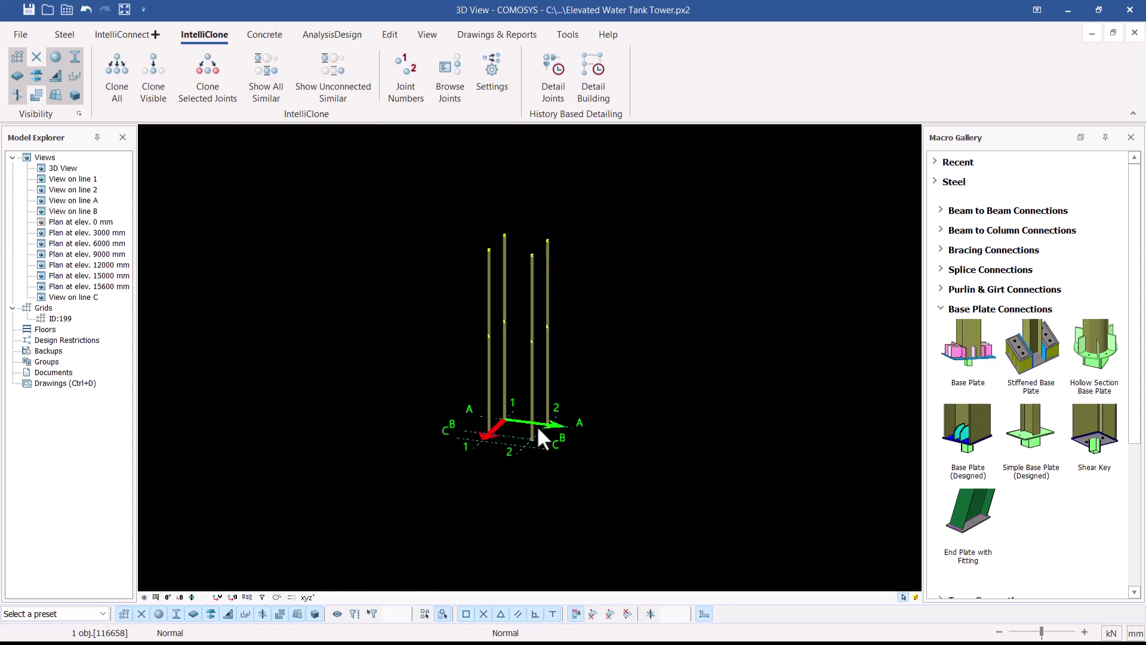
{"action": "scroll", "coordinate": [545, 427], "scroll_direction": "up", "scroll_amount": 3}
{"action": "scroll", "coordinate": [540, 410], "scroll_direction": "down", "scroll_amount": 2}
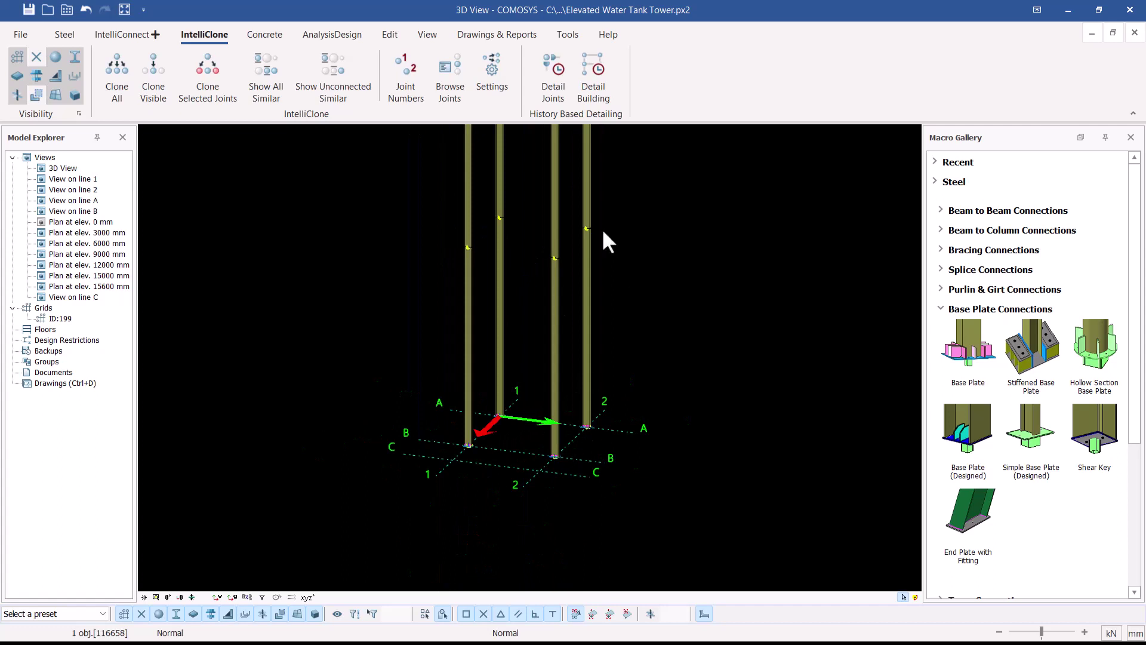
{"action": "scroll", "coordinate": [573, 298], "scroll_direction": "down", "scroll_amount": 3}
{"action": "scroll", "coordinate": [530, 226], "scroll_direction": "up", "scroll_amount": 2}
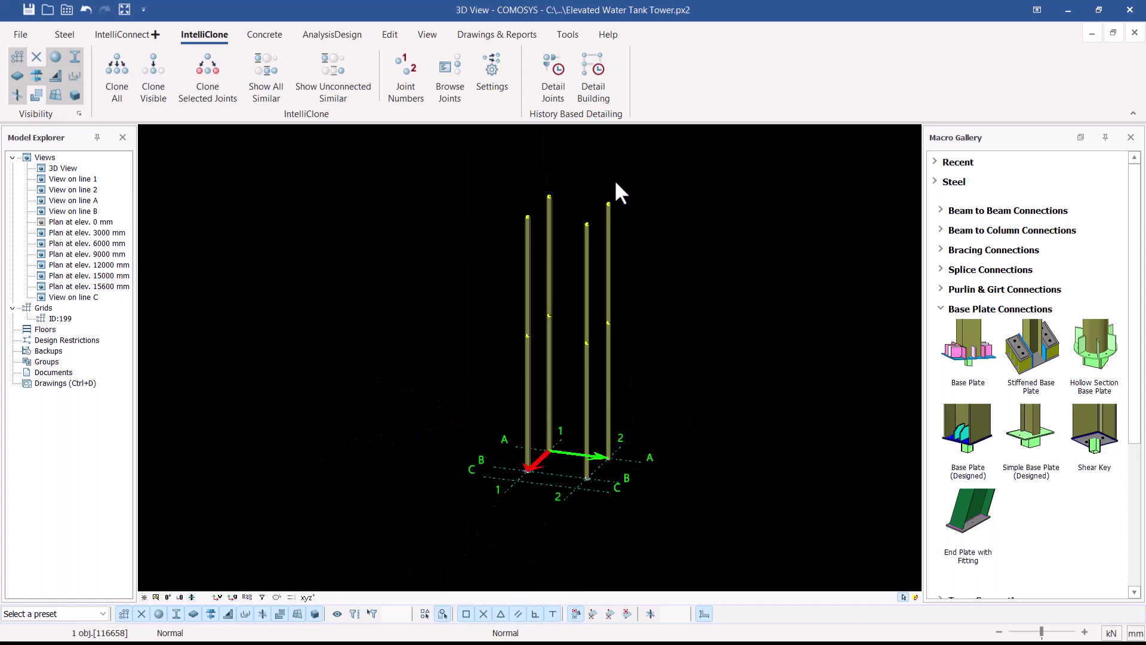